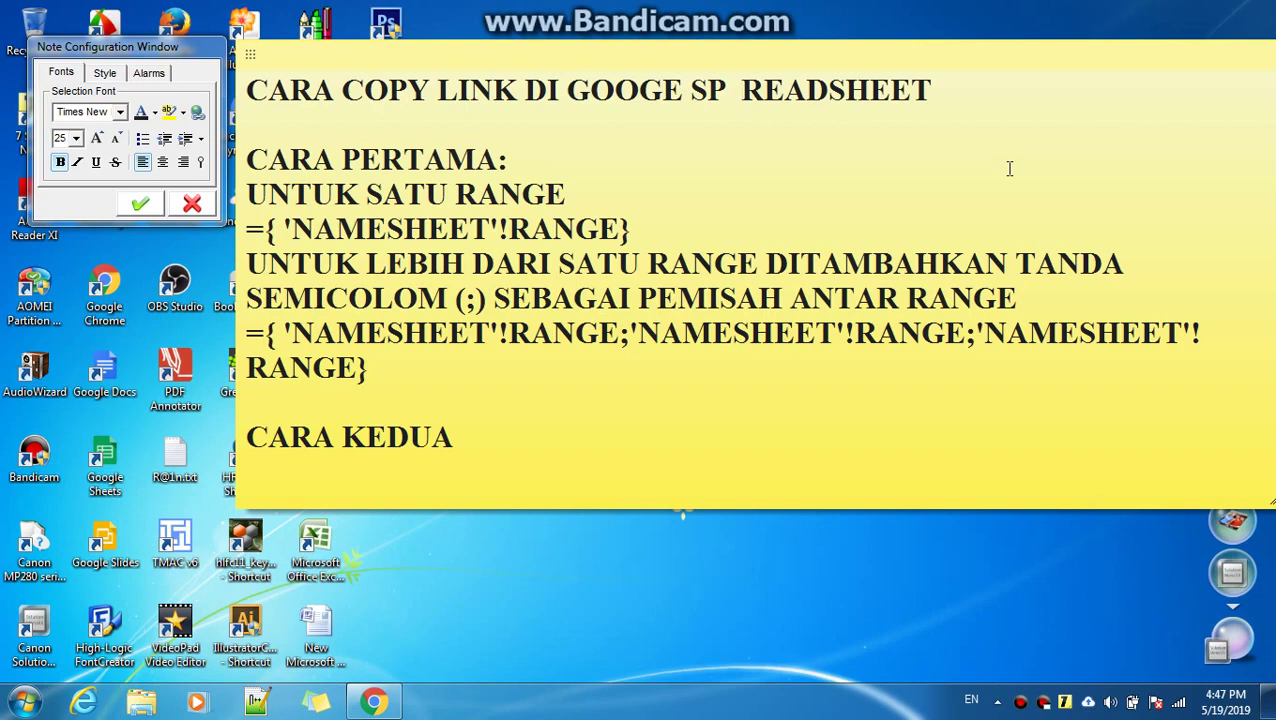
Remove the stray spaces in SPREADSHEET in the note's title, then highlight the title.
key(BackSpace)
key(BackSpace)
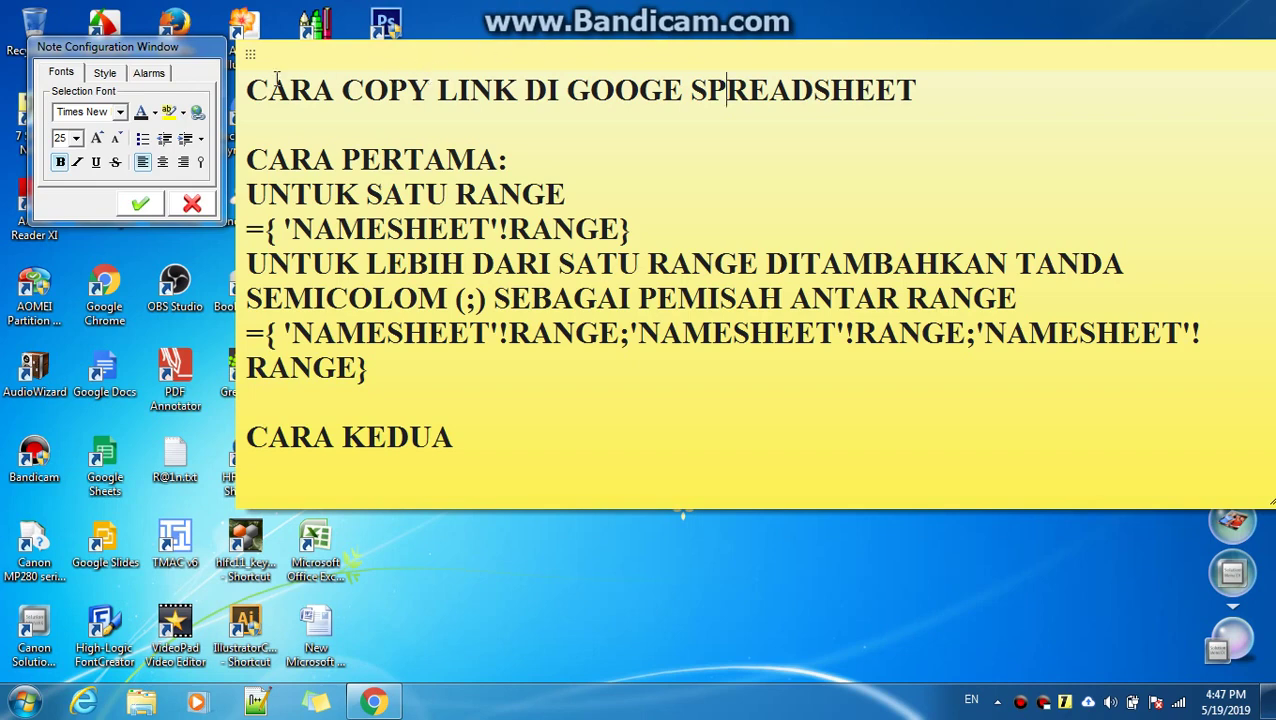
drag(250, 90, 926, 90)
click(926, 90)
Highlight the CARA PERTAMA, single-range, multiple-range and formula-example lines in turn.
click(522, 158)
drag(243, 160, 515, 160)
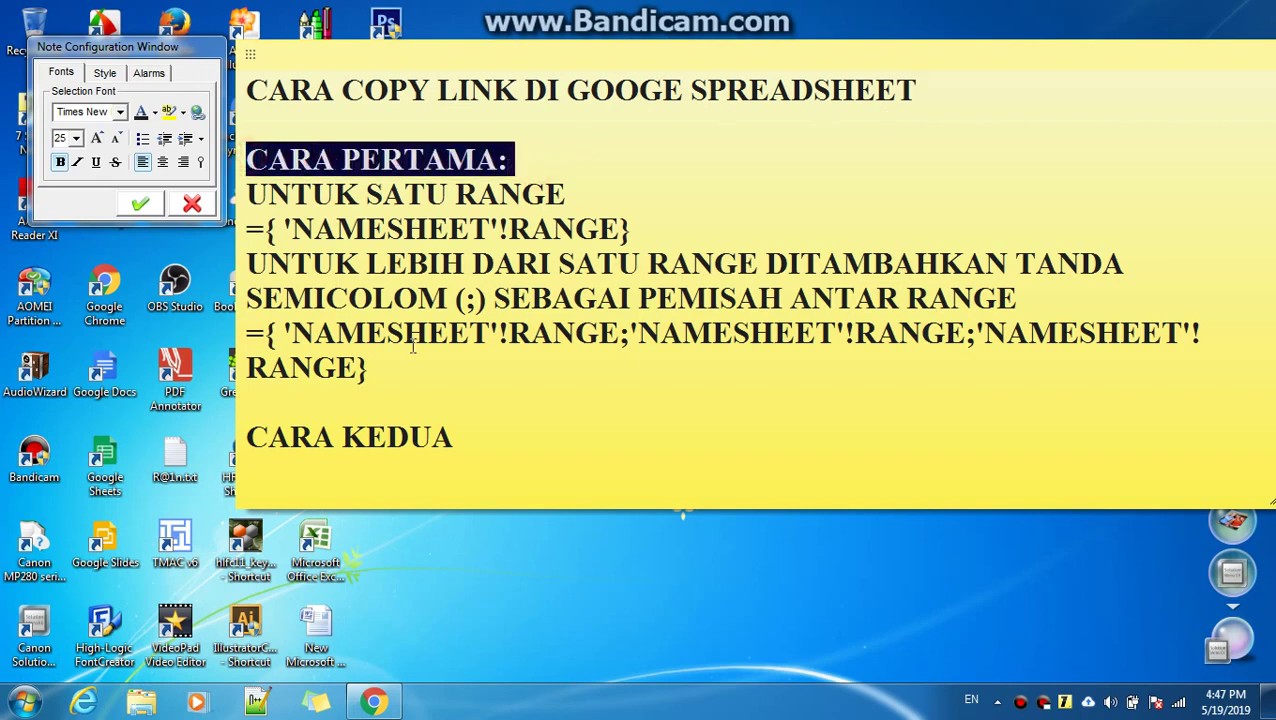
click(525, 158)
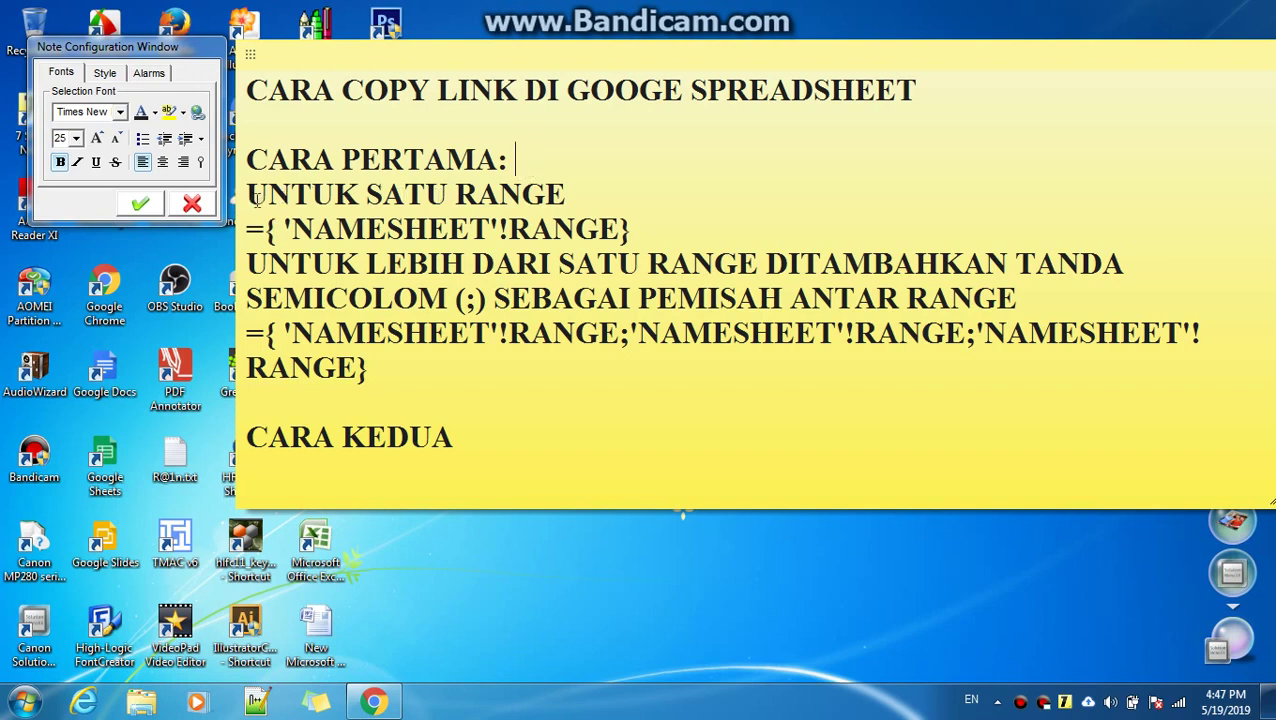
drag(251, 194, 563, 197)
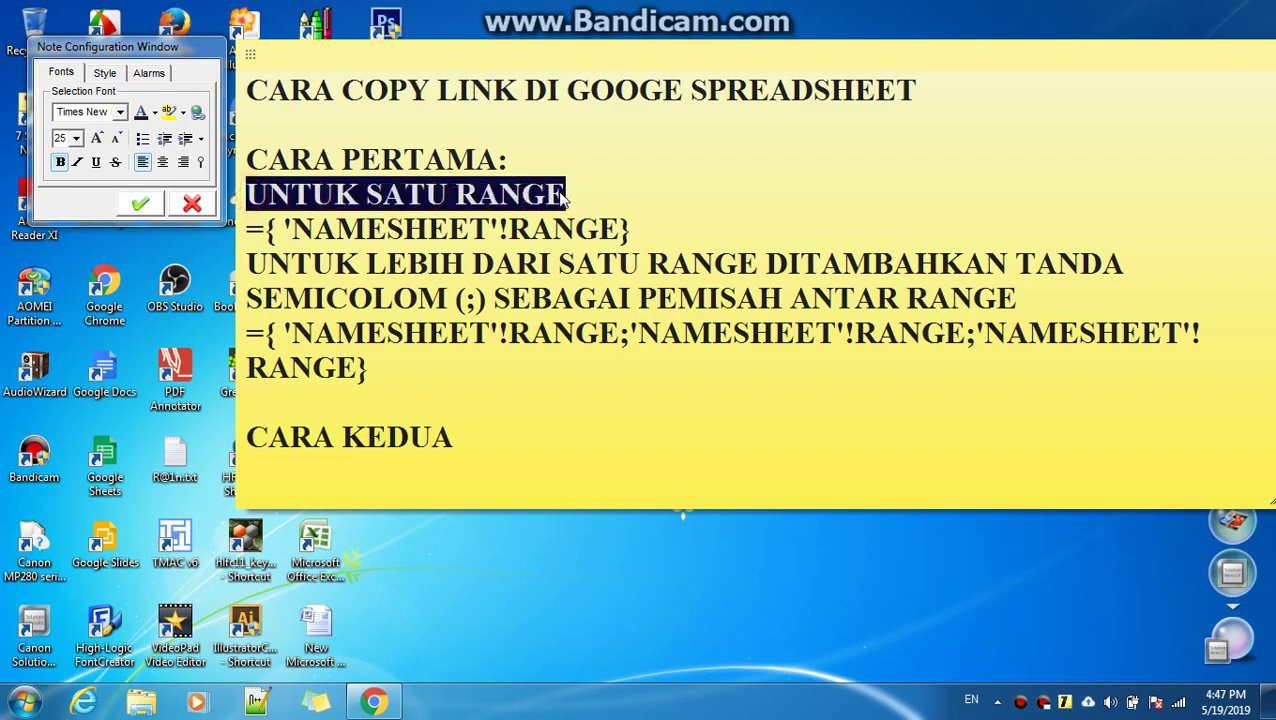
click(646, 194)
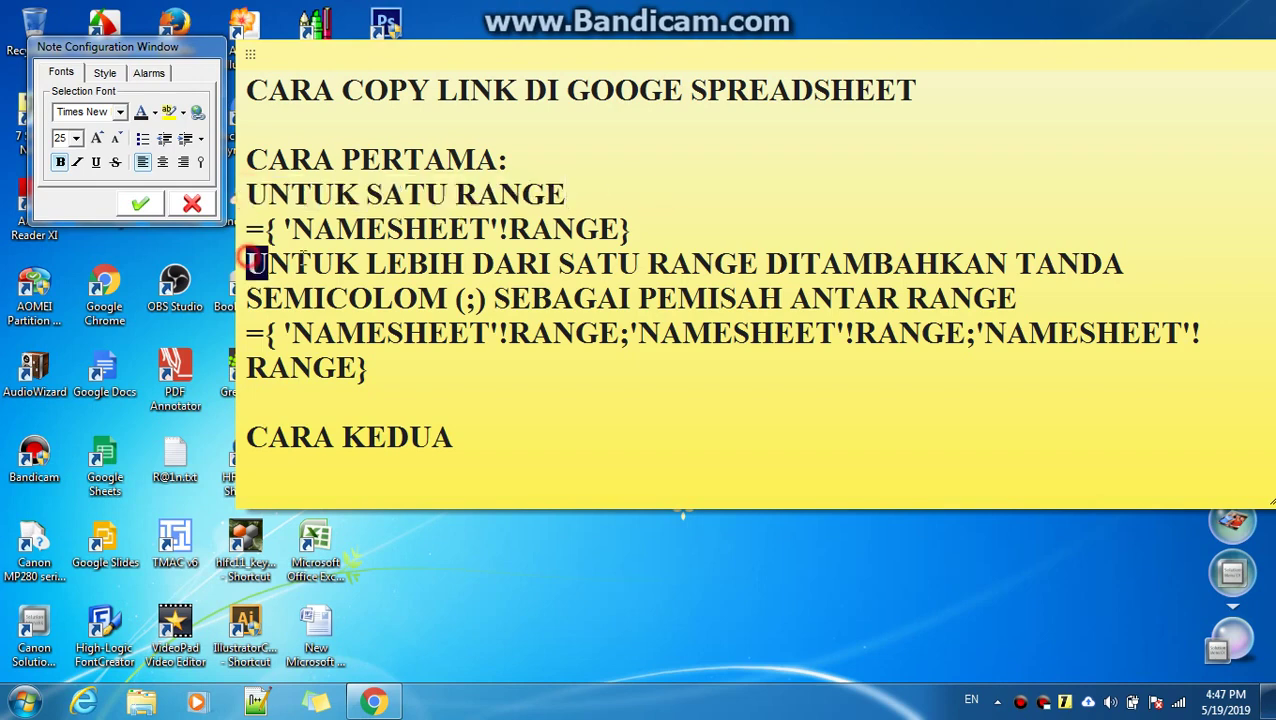
drag(249, 265, 1157, 251)
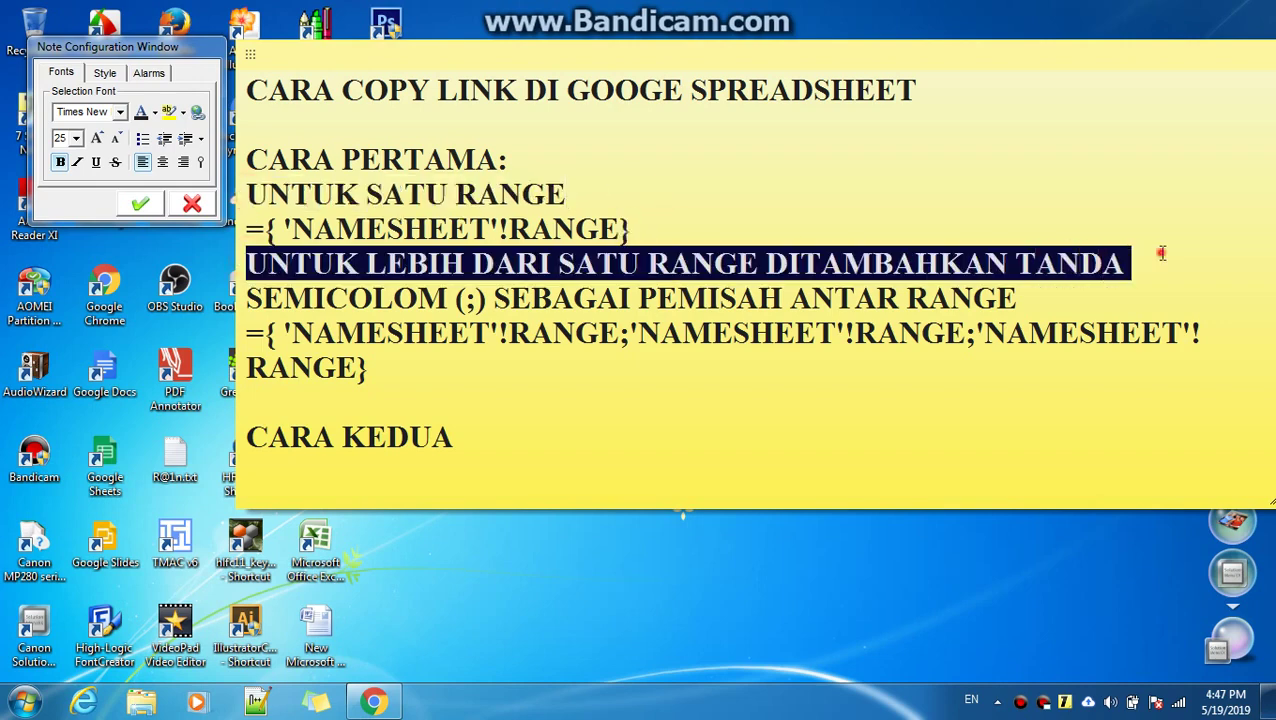
click(1152, 252)
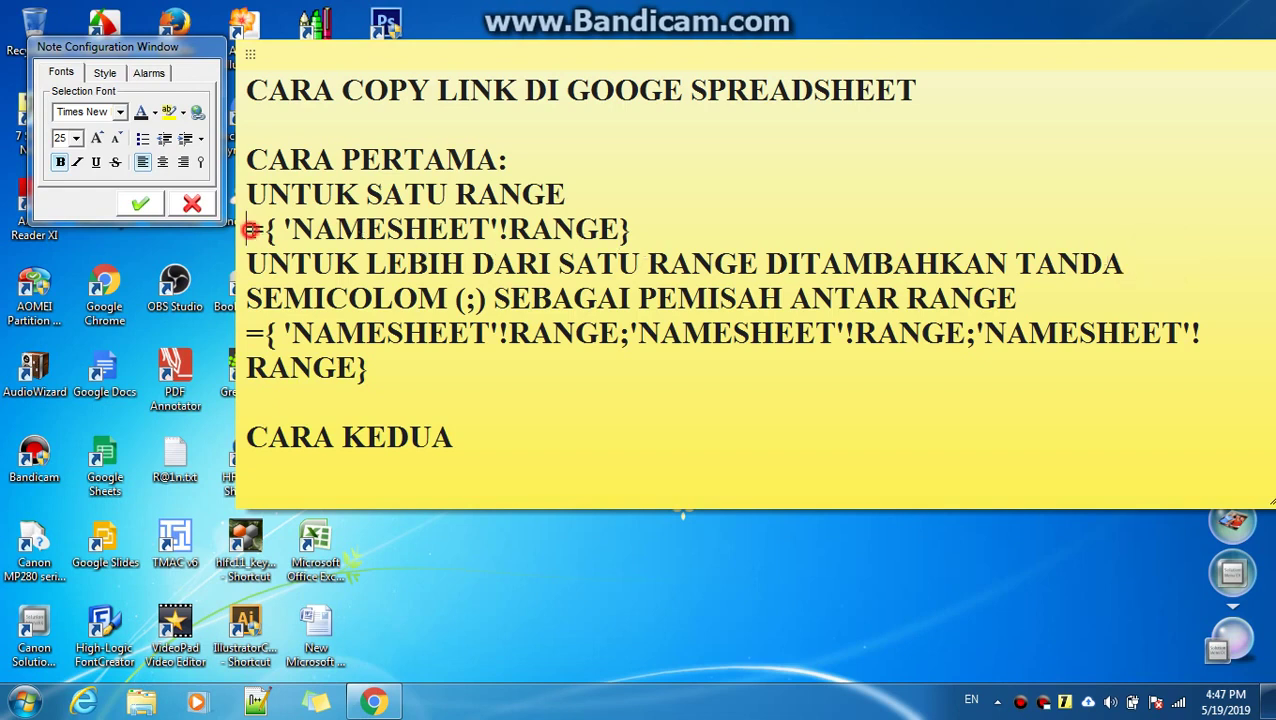
drag(248, 231, 672, 228)
click(681, 229)
click(375, 700)
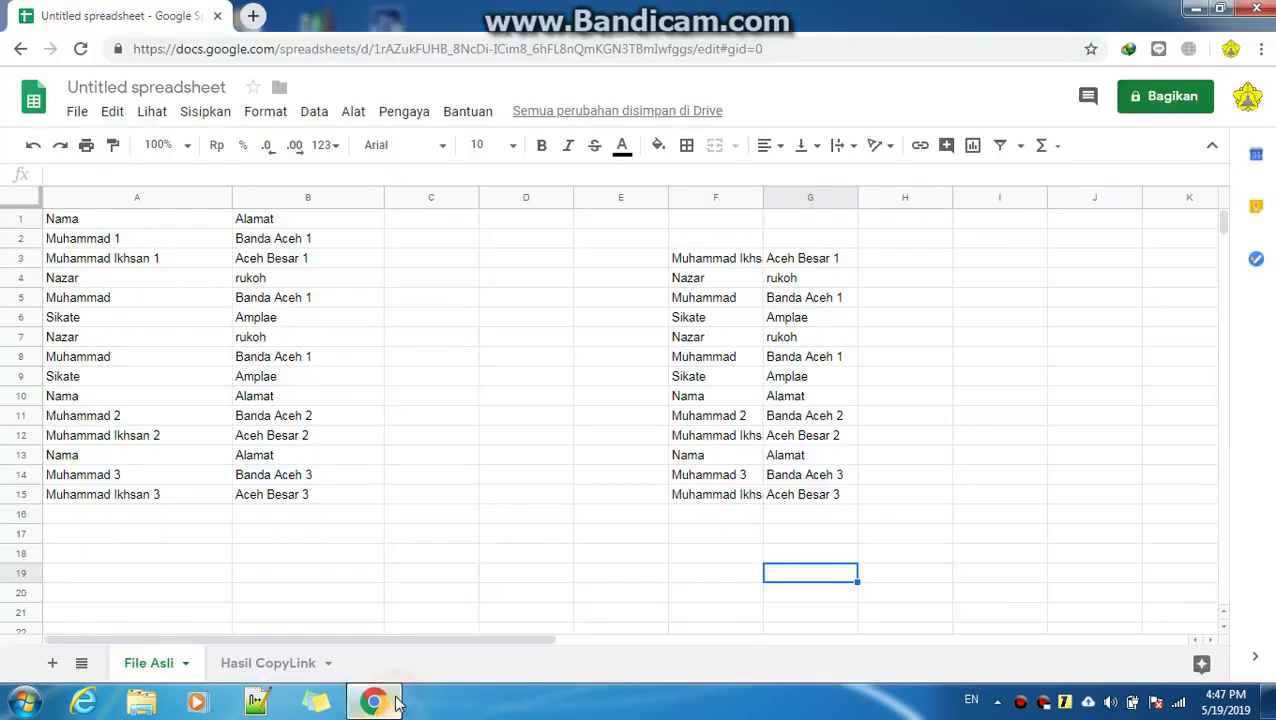
Begin a ={ formula in cell A1 of the Hasil CopyLink sheet.
click(186, 341)
click(256, 666)
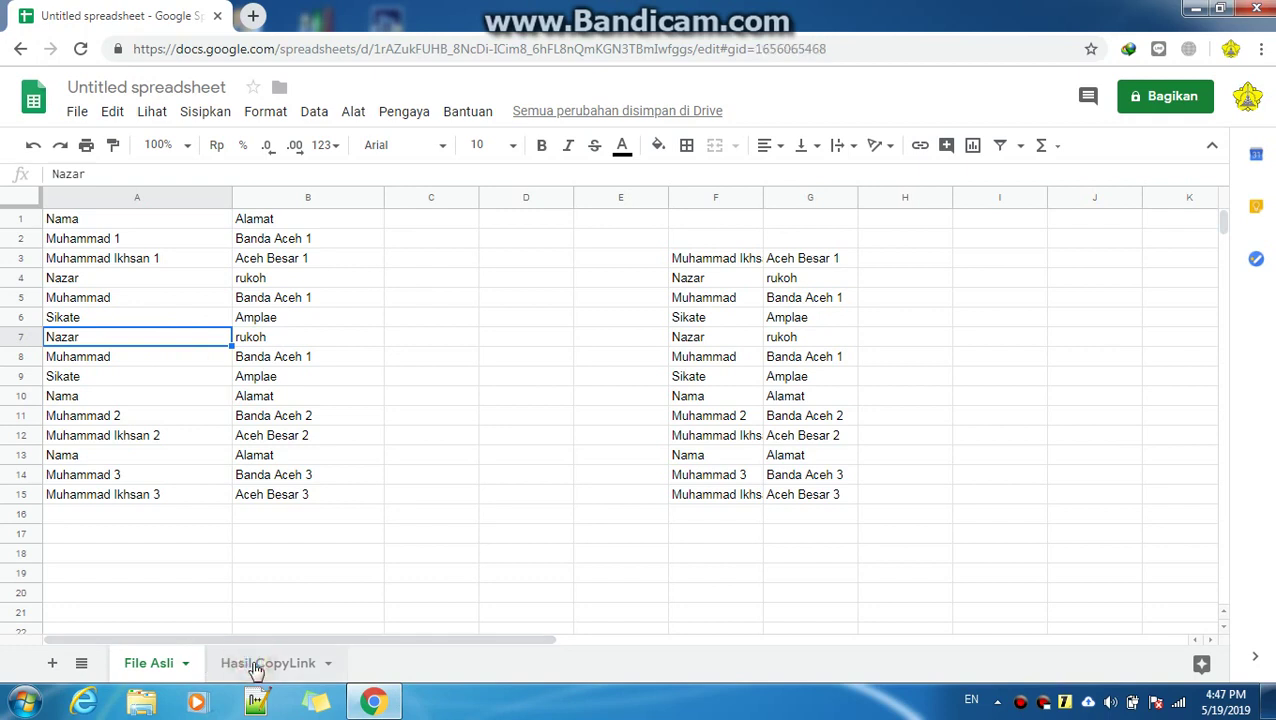
click(162, 220)
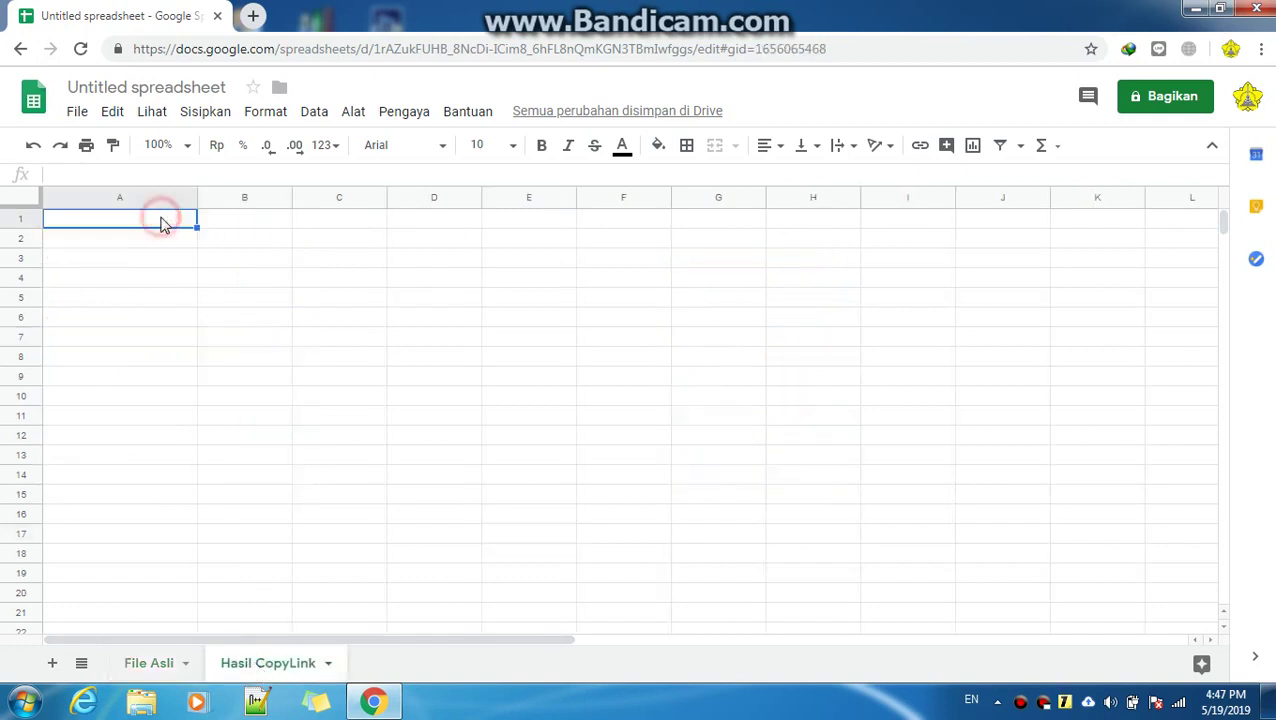
text(={)
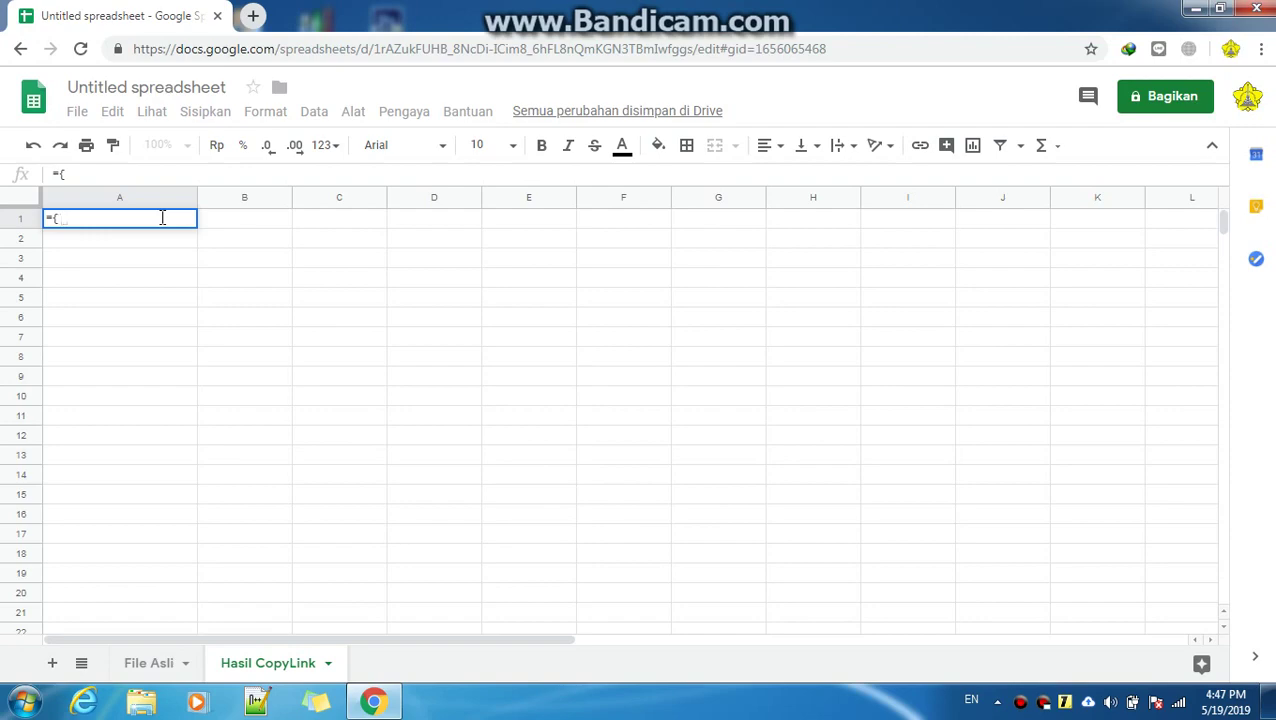
click(1195, 9)
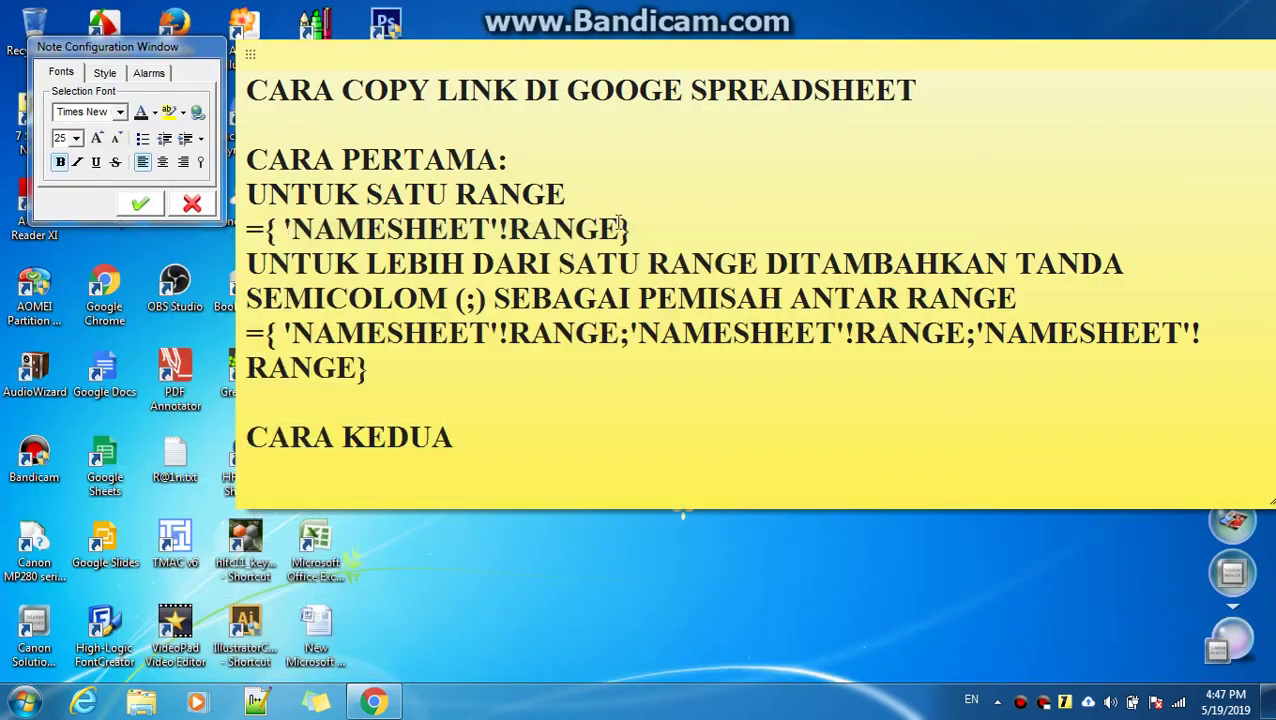
Point out the closing brace in the single-range formula example.
mouse_move(620, 222)
mouse_down()
mouse_move(631, 228)
mouse_move(610, 229)
mouse_up()
click(631, 228)
click(652, 229)
mouse_move(647, 235)
mouse_down()
mouse_move(247, 229)
mouse_move(663, 237)
mouse_up()
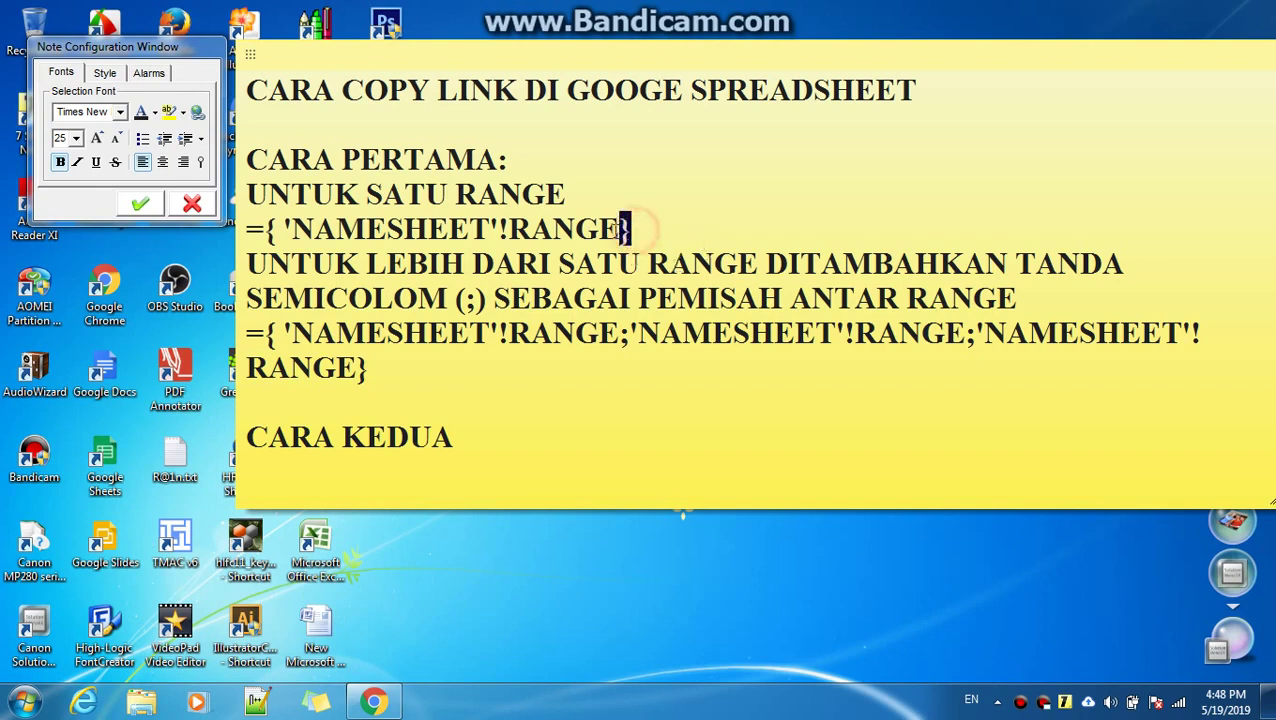
Add '{ BRACELEFT' and '} BRACERIGHT' lines below the example and shift the note left.
click(665, 228)
key(Return)
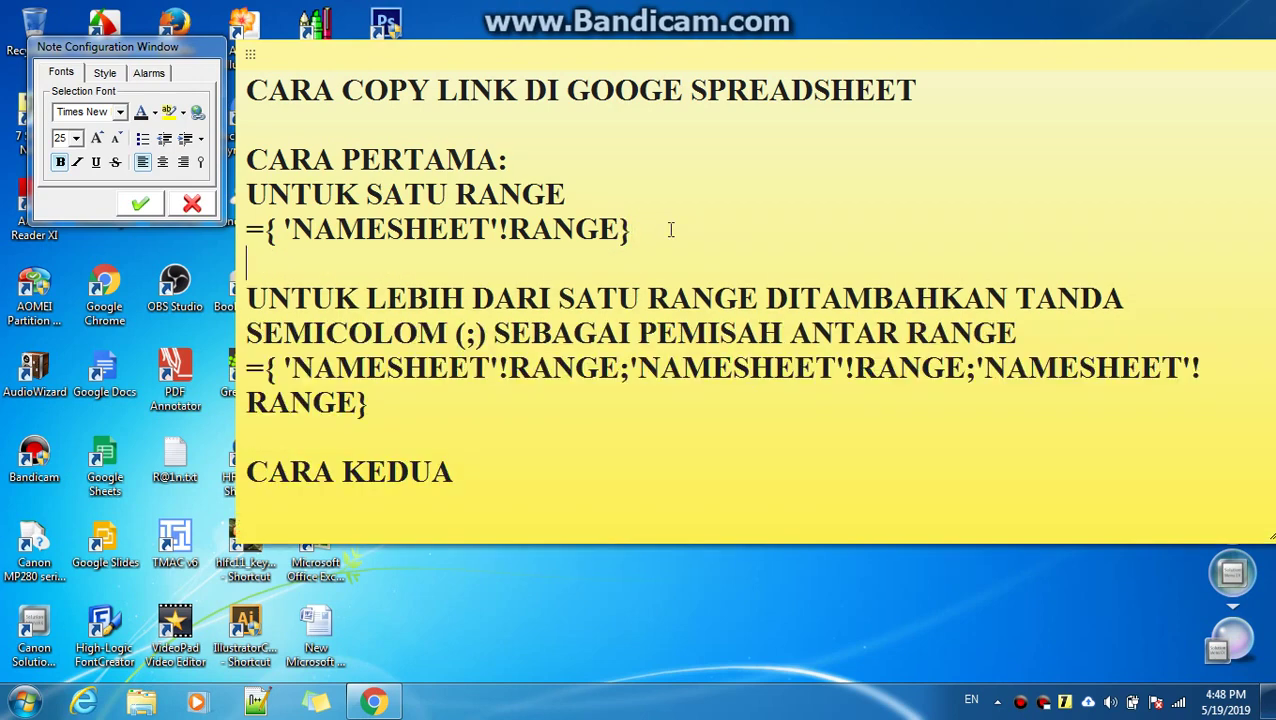
text({)
text( BRACE )
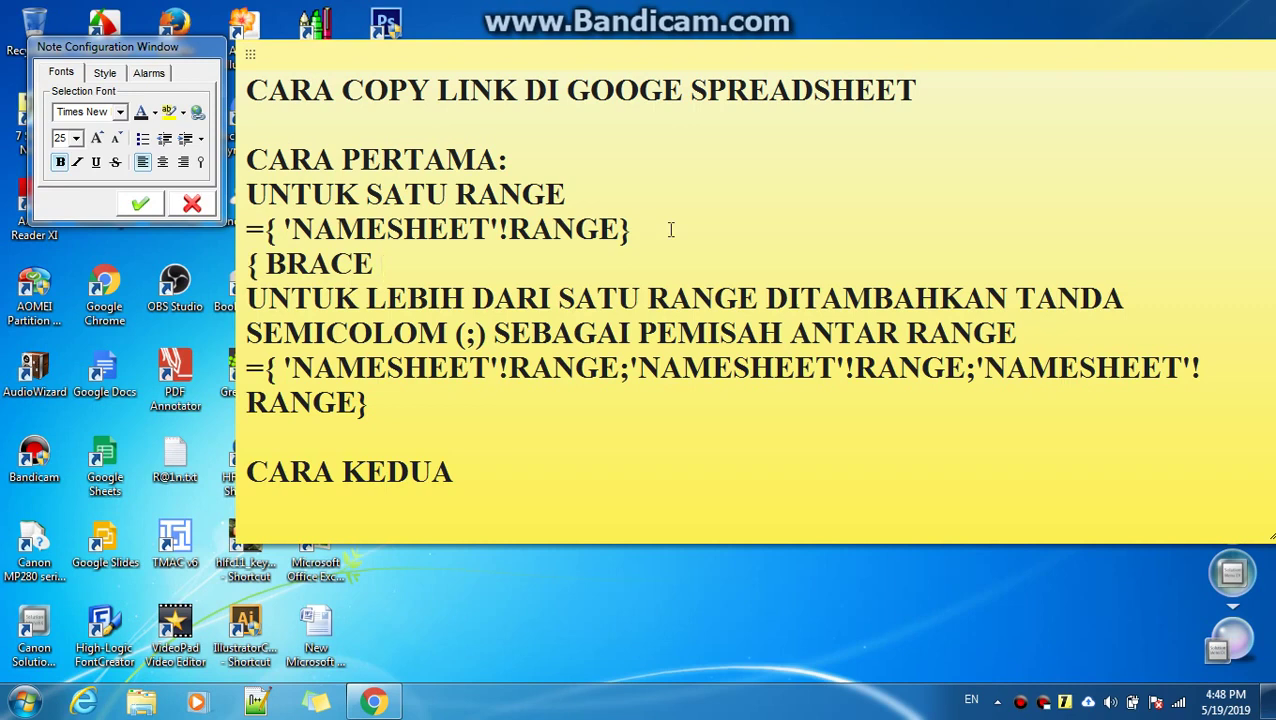
text(LEFT)
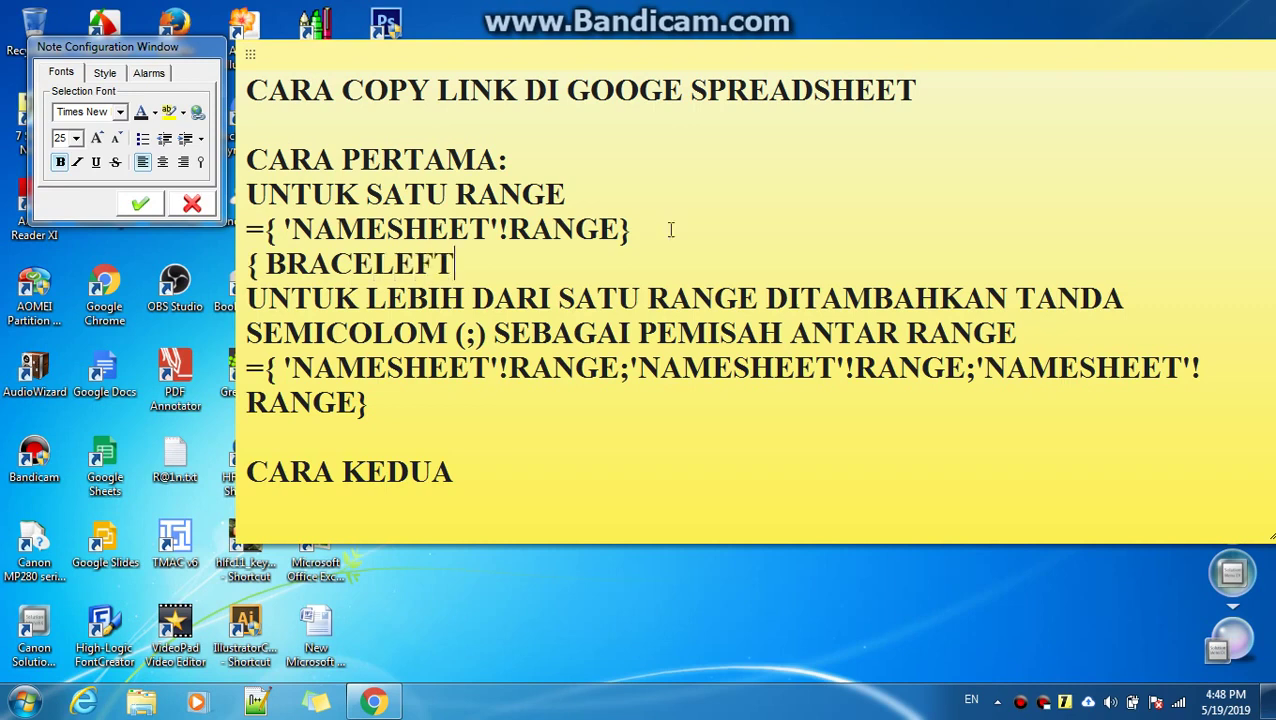
key(Return)
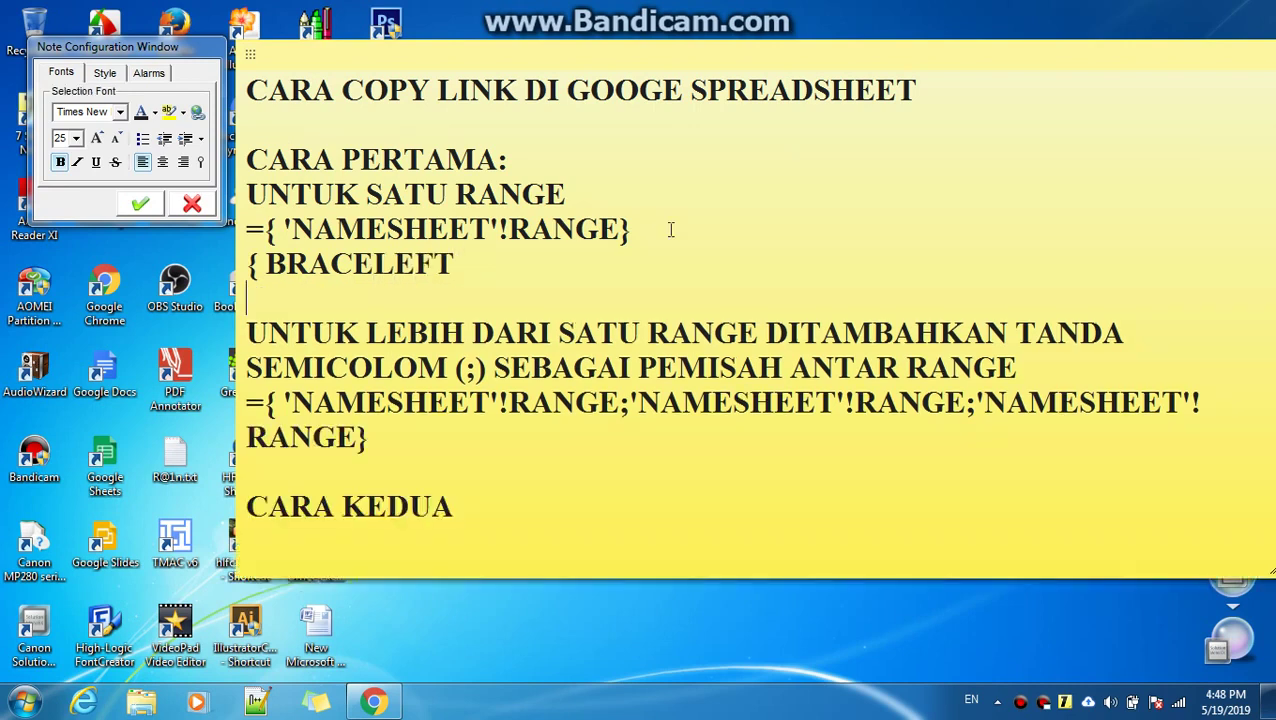
text(}B)
text(RACE R)
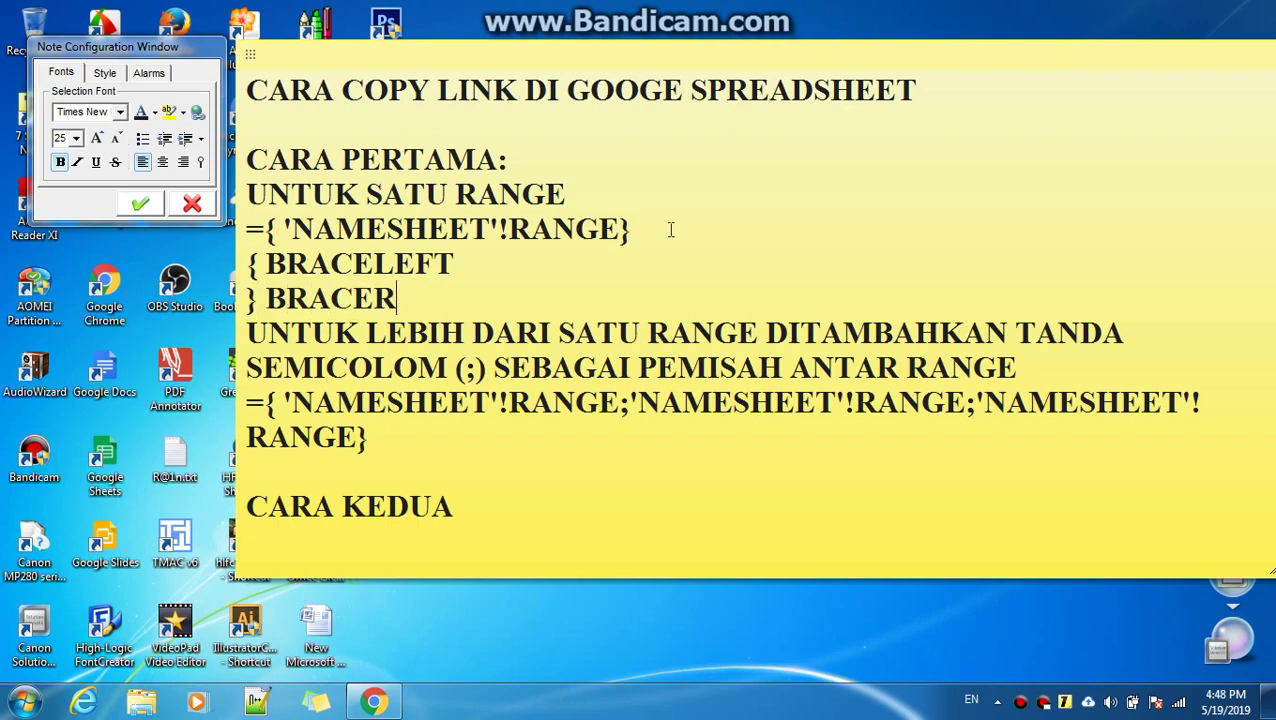
text(IGHT)
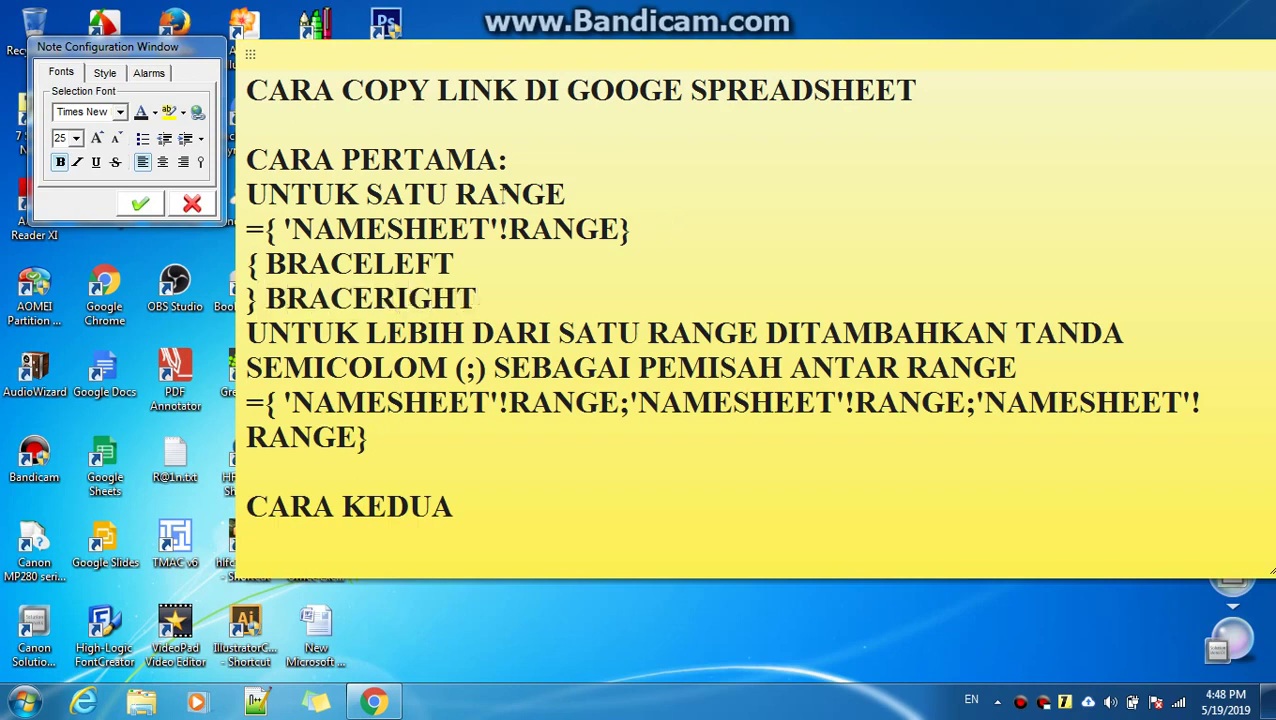
drag(250, 264, 263, 264)
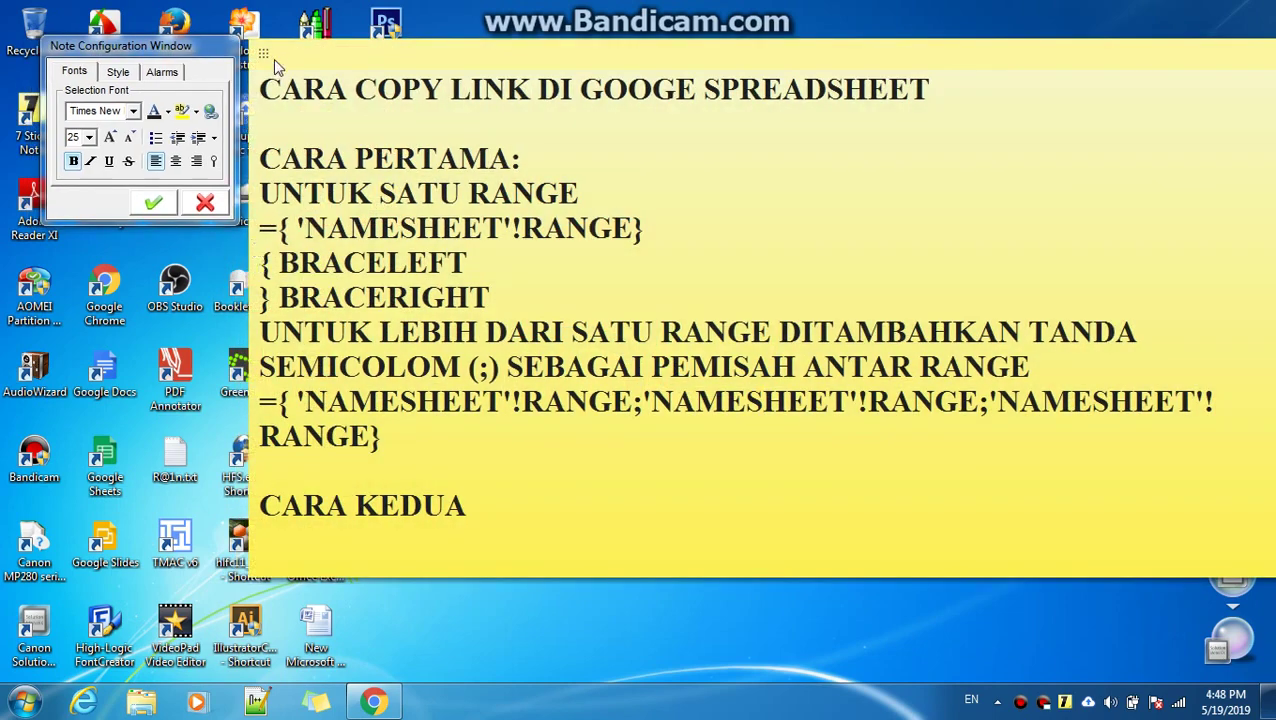
drag(267, 60, 193, 57)
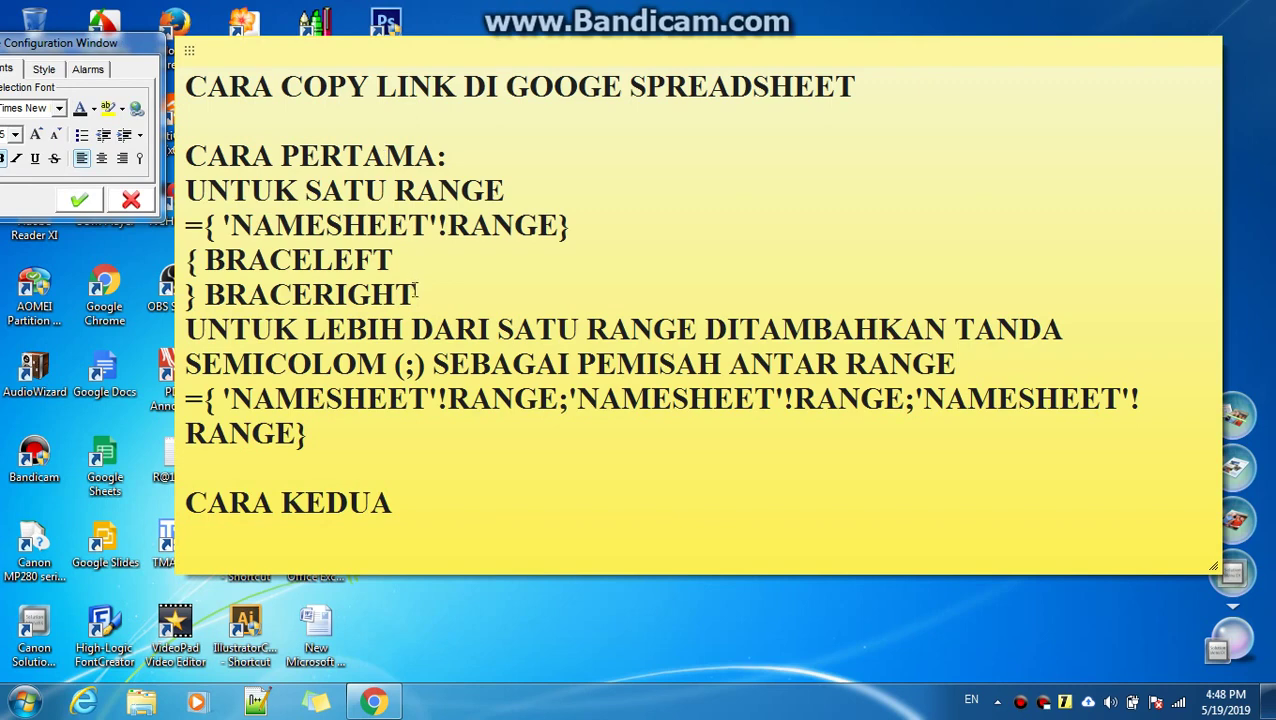
Reference File Asli A1:B15 in the Hasil CopyLink A1 array formula.
click(373, 701)
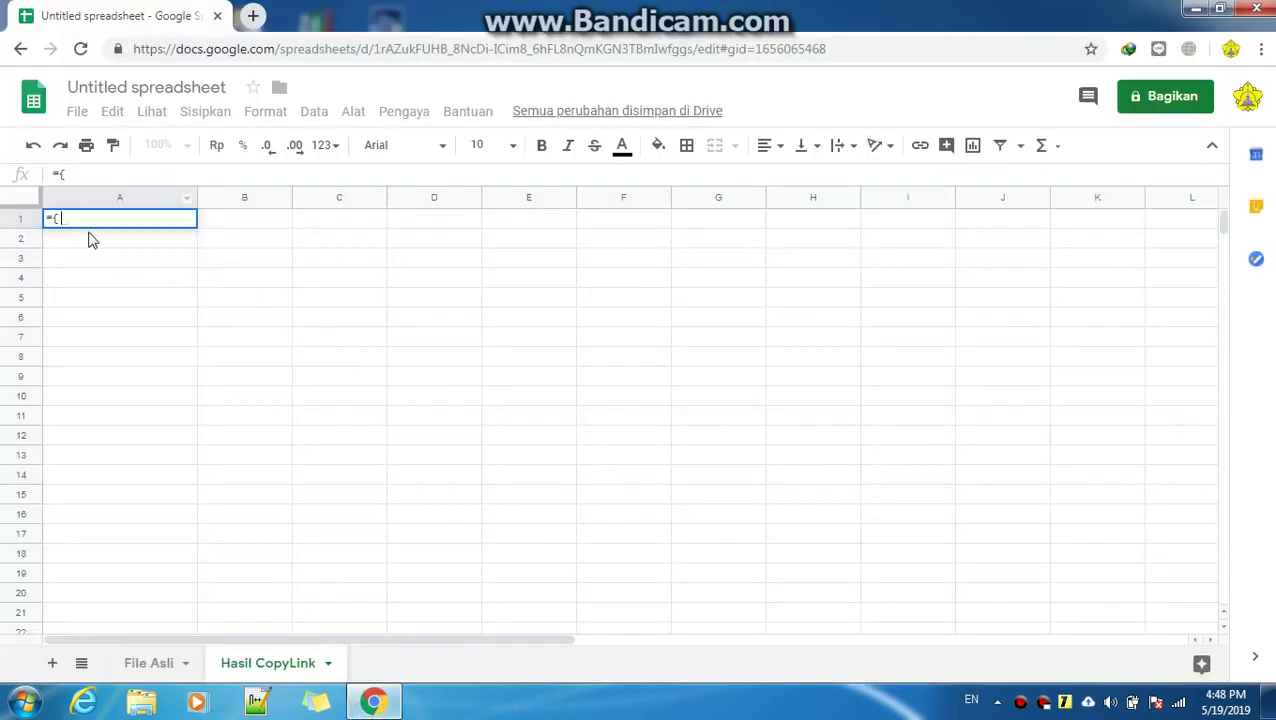
click(150, 666)
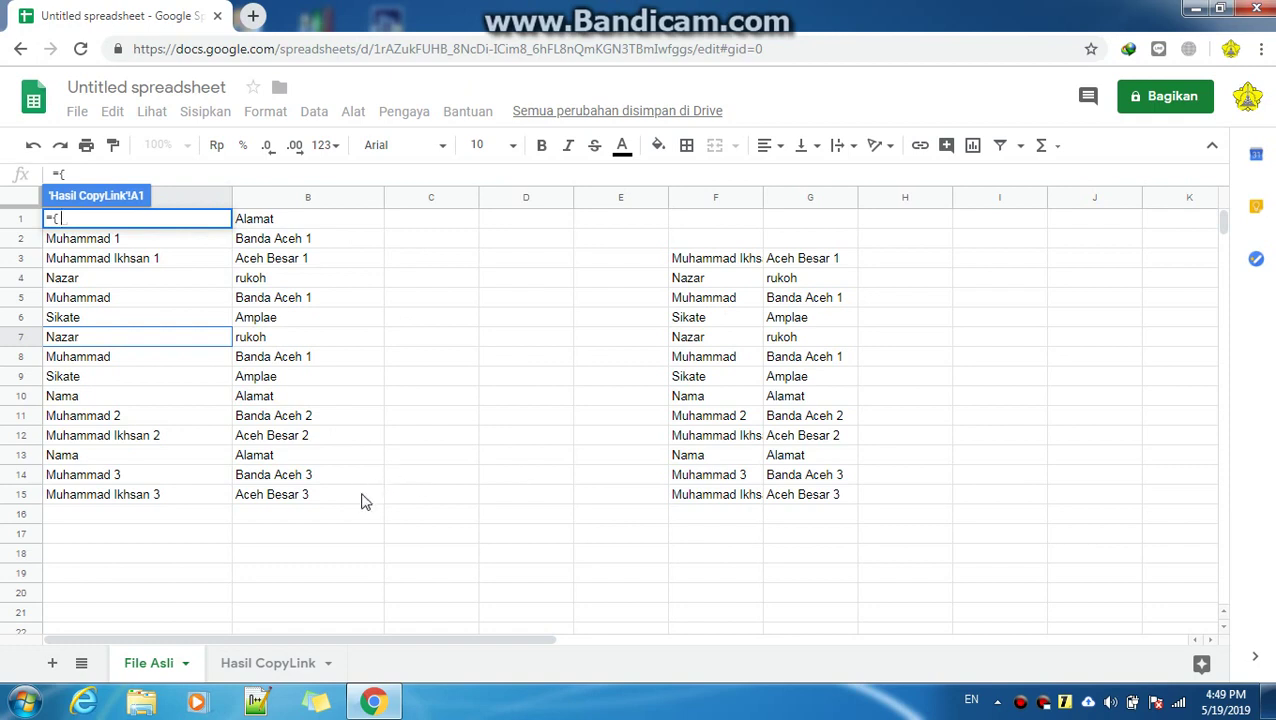
drag(365, 502, 100, 278)
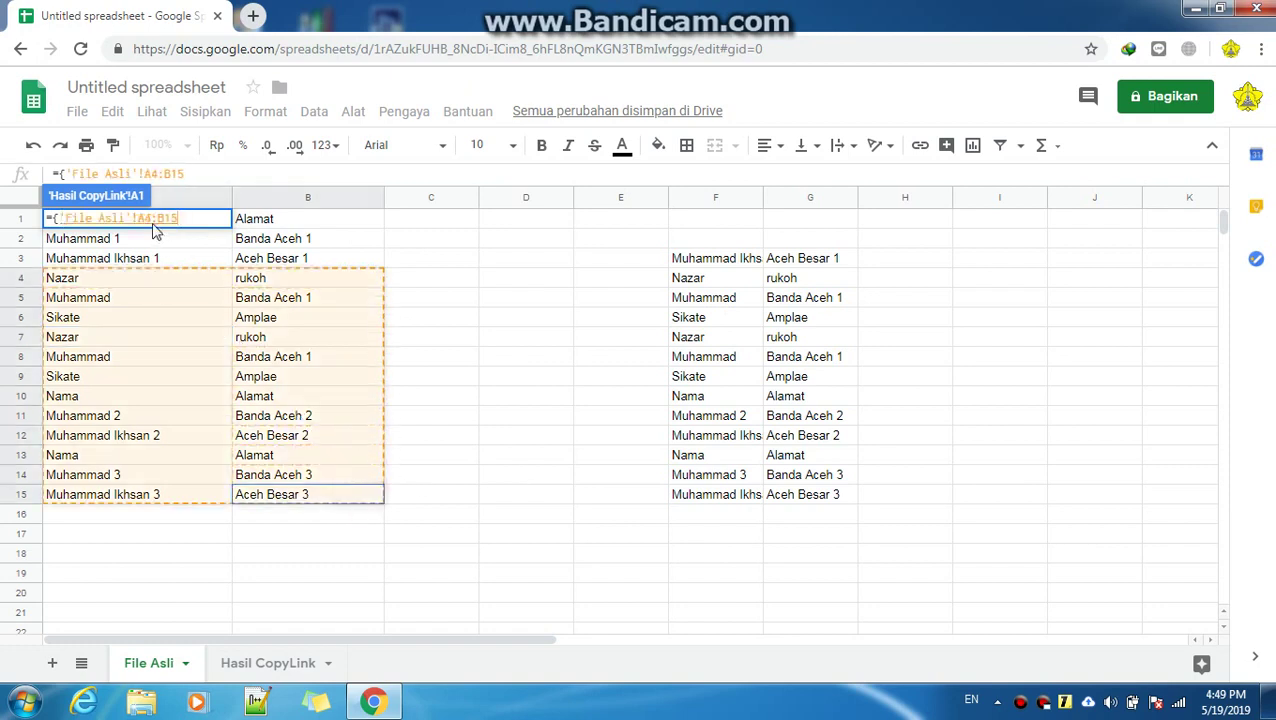
drag(155, 230, 152, 217)
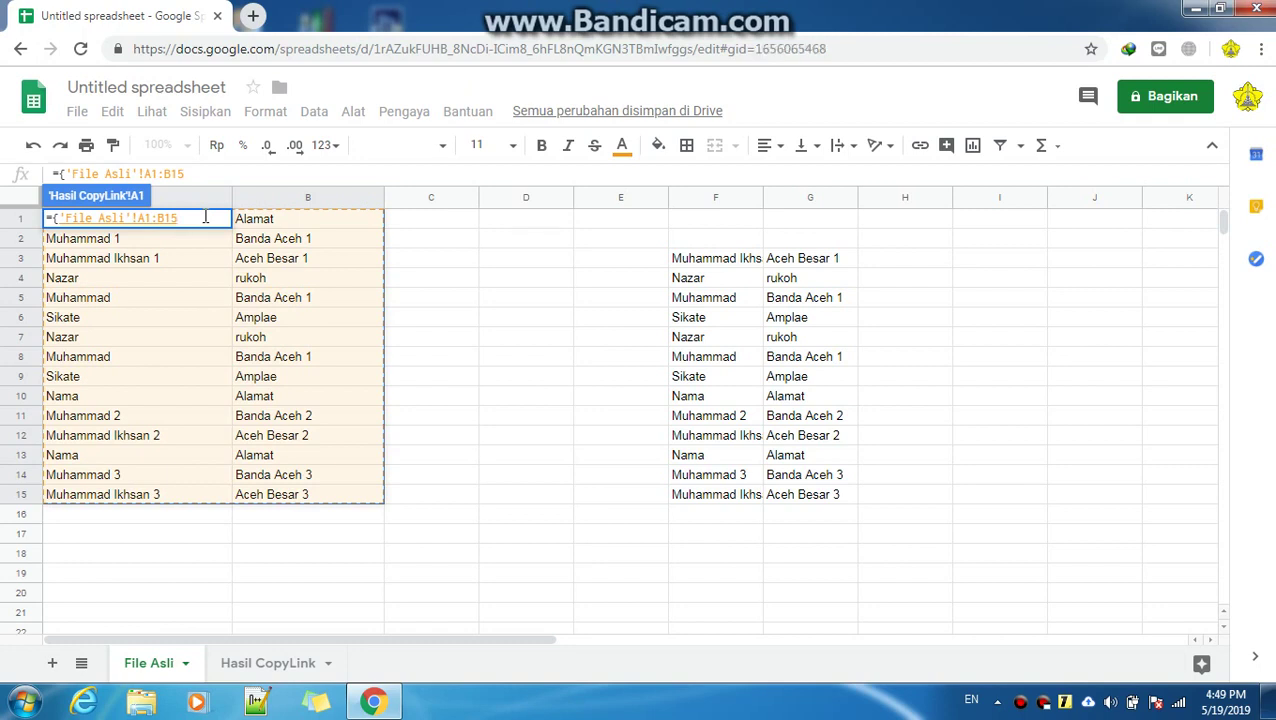
key(Return)
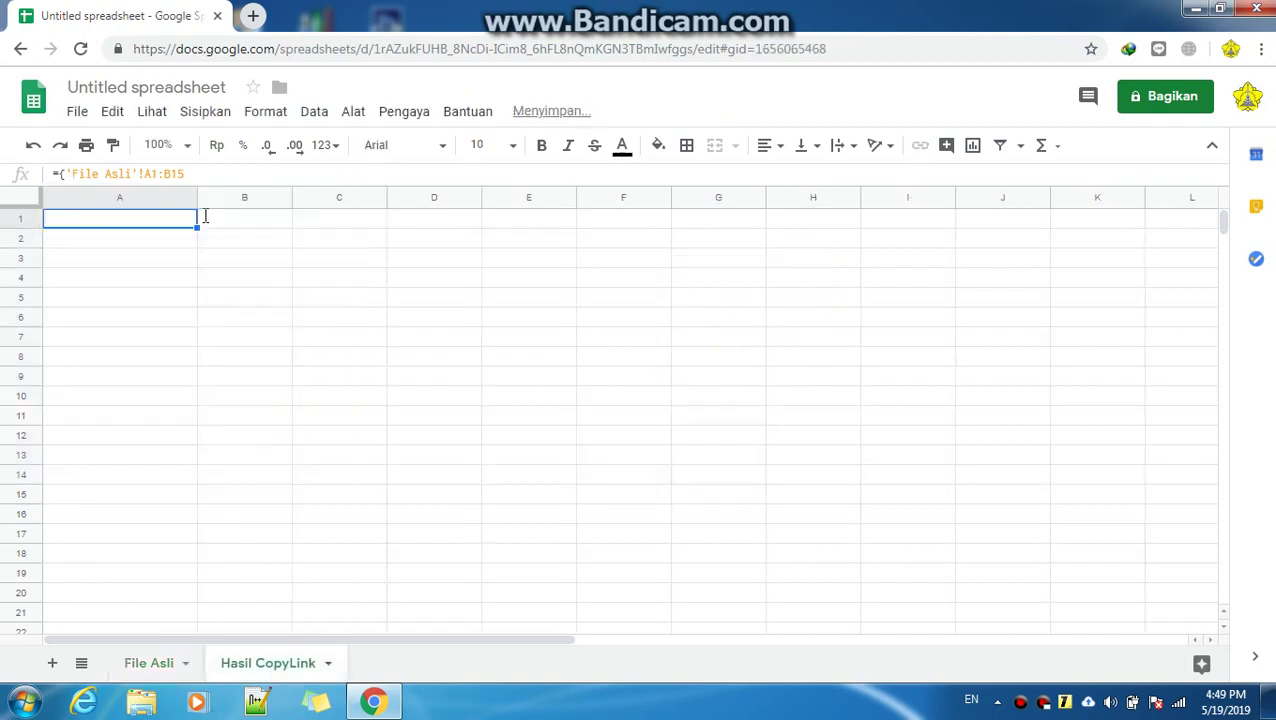
click(142, 352)
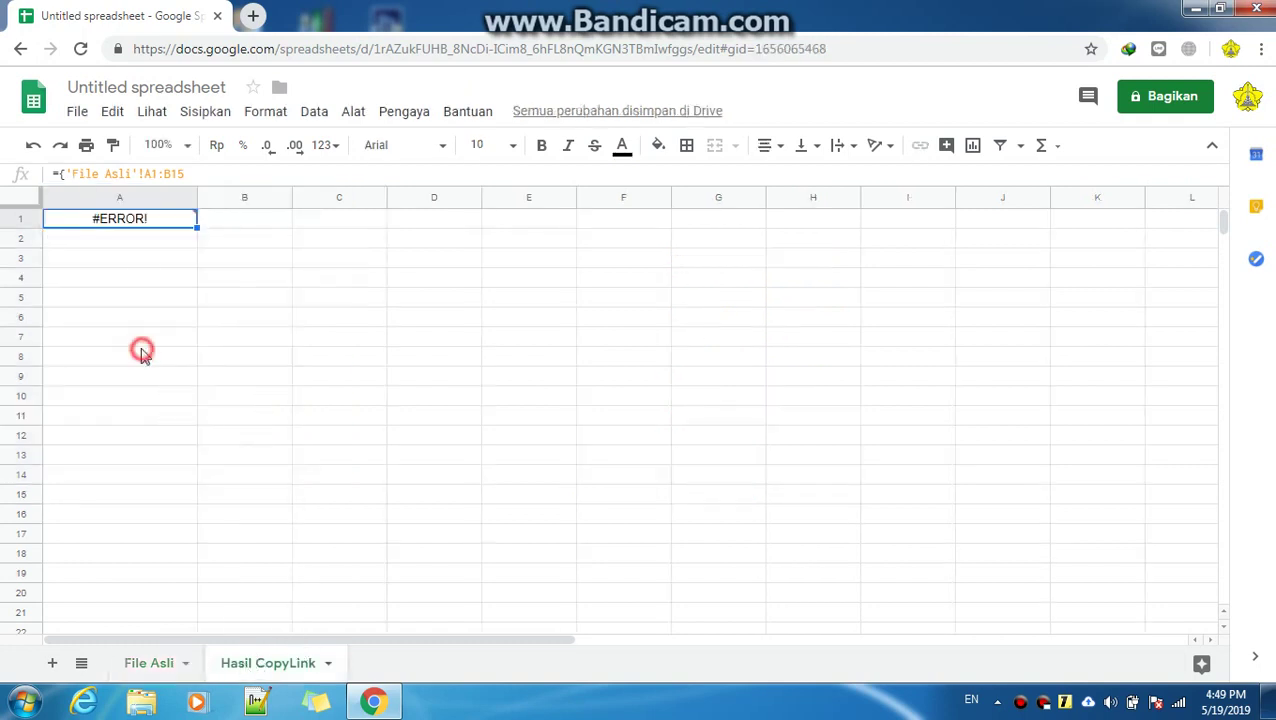
Close the A1 formula with } so it returns the names and addresses, and check B15.
click(142, 228)
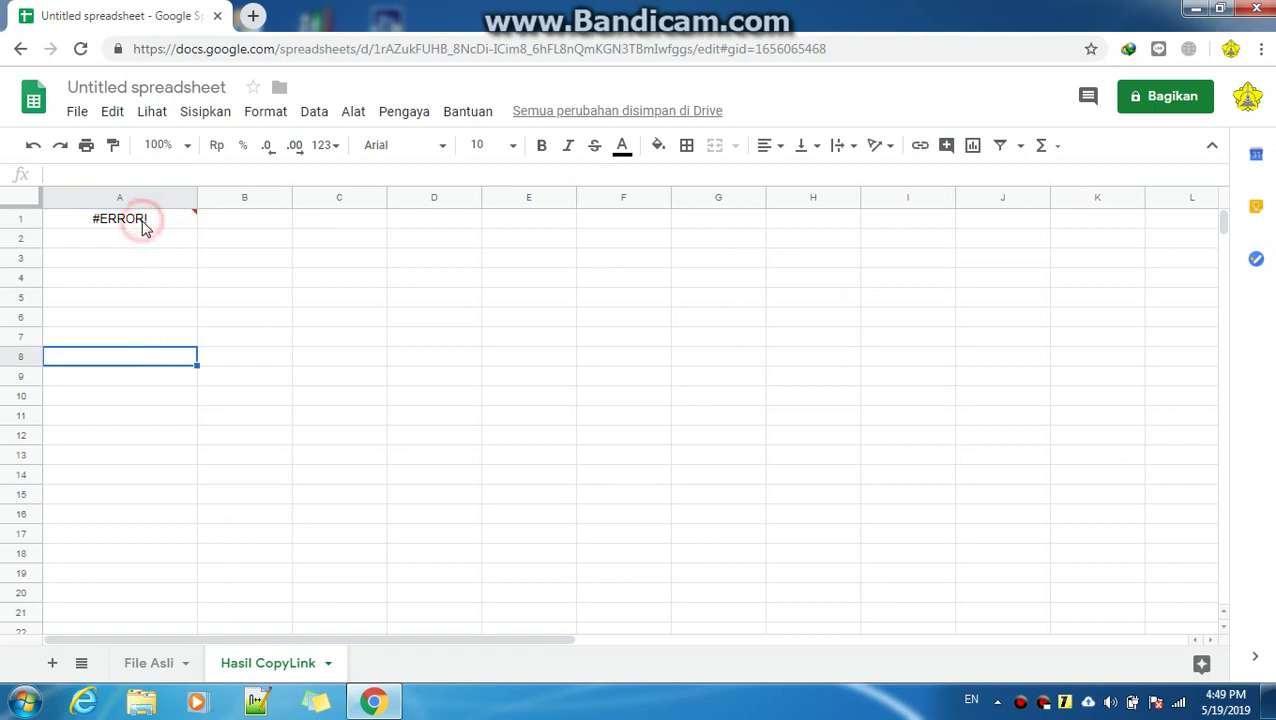
click(200, 173)
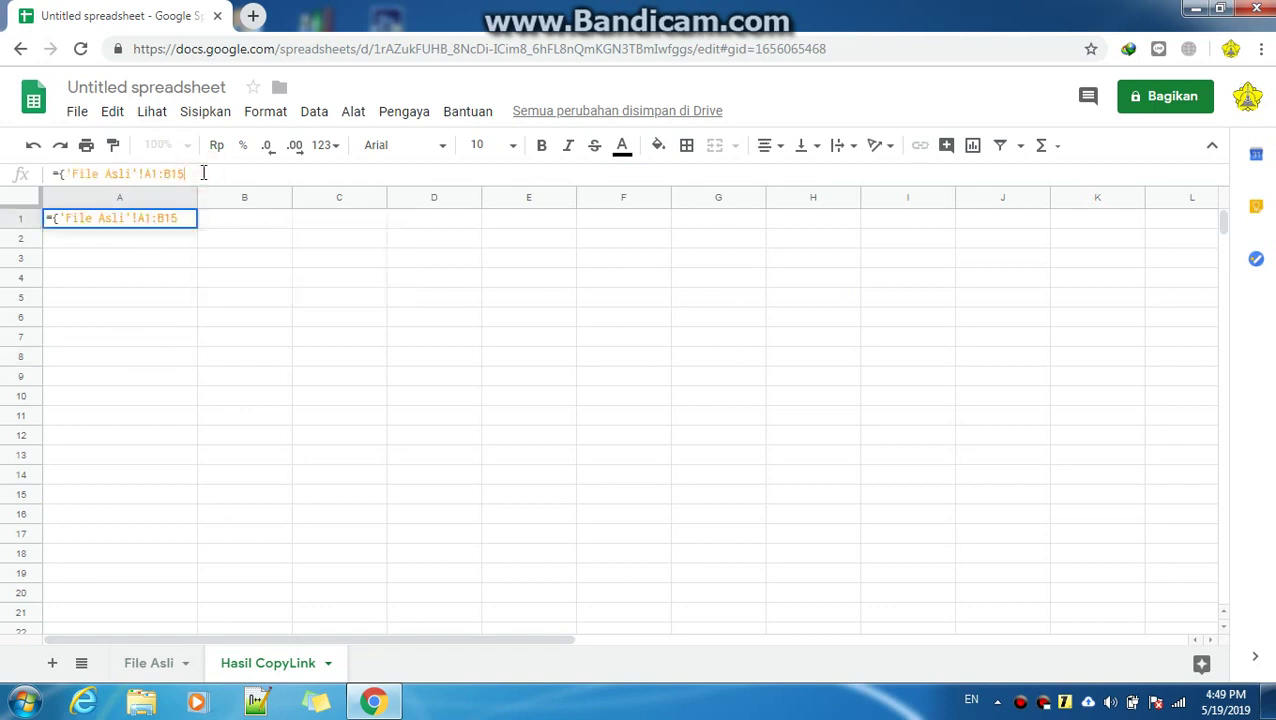
text(})
key(Return)
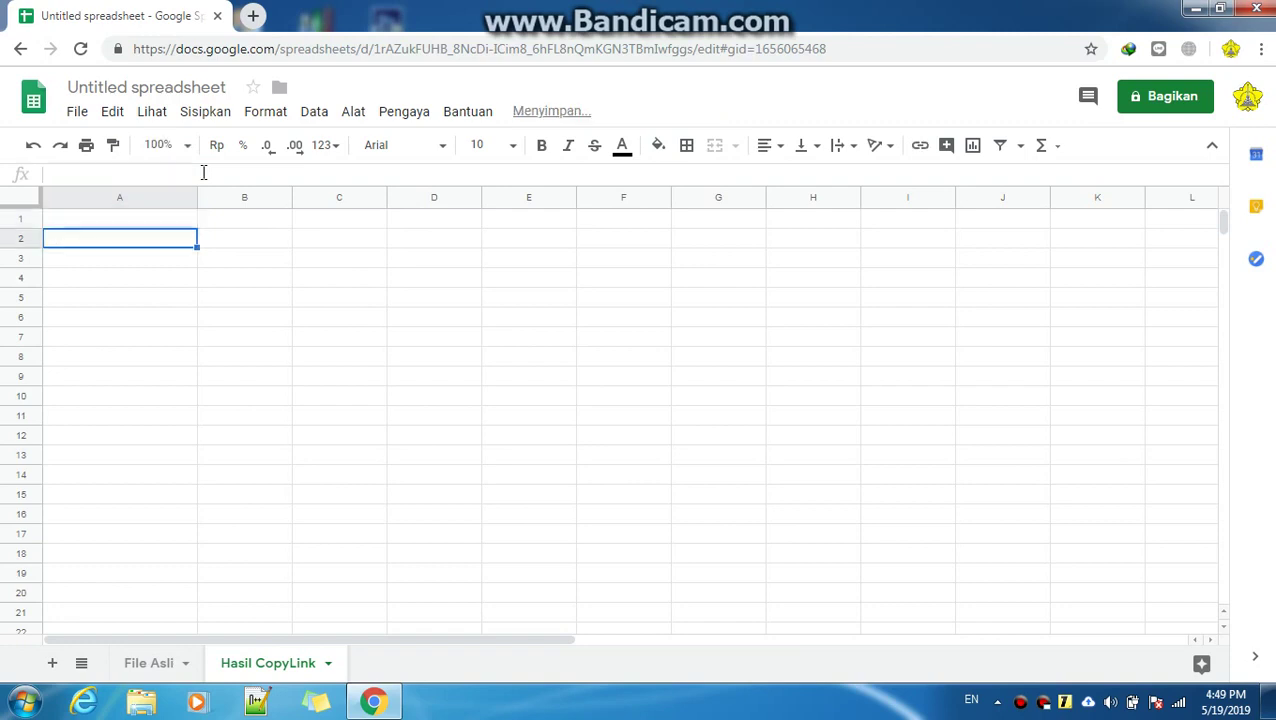
click(247, 515)
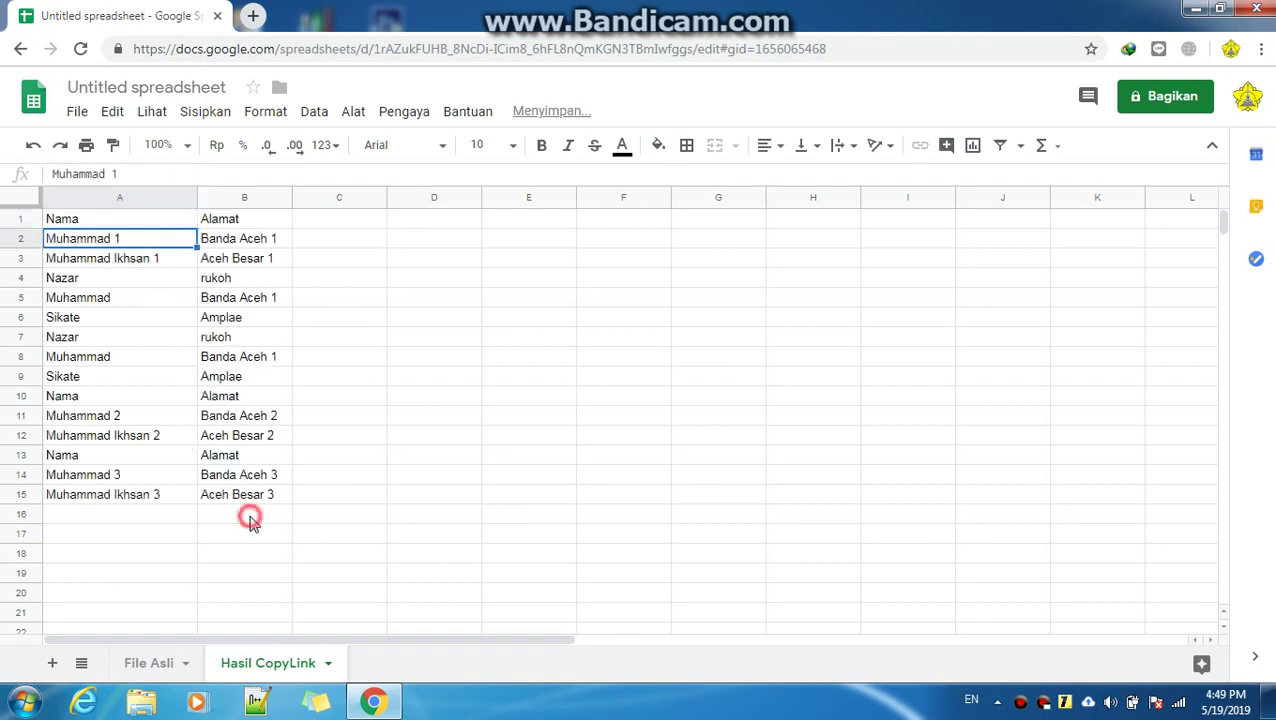
click(100, 495)
click(228, 495)
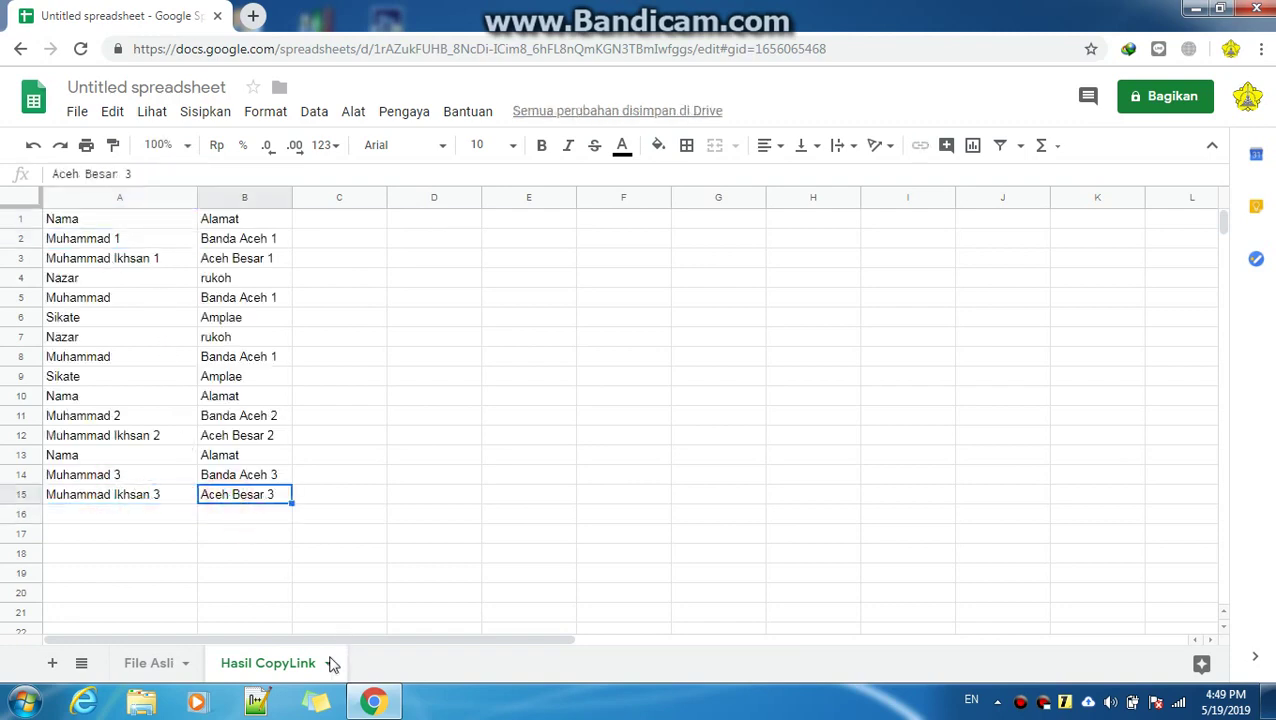
Highlight the note's line about copying more than one range.
click(1196, 9)
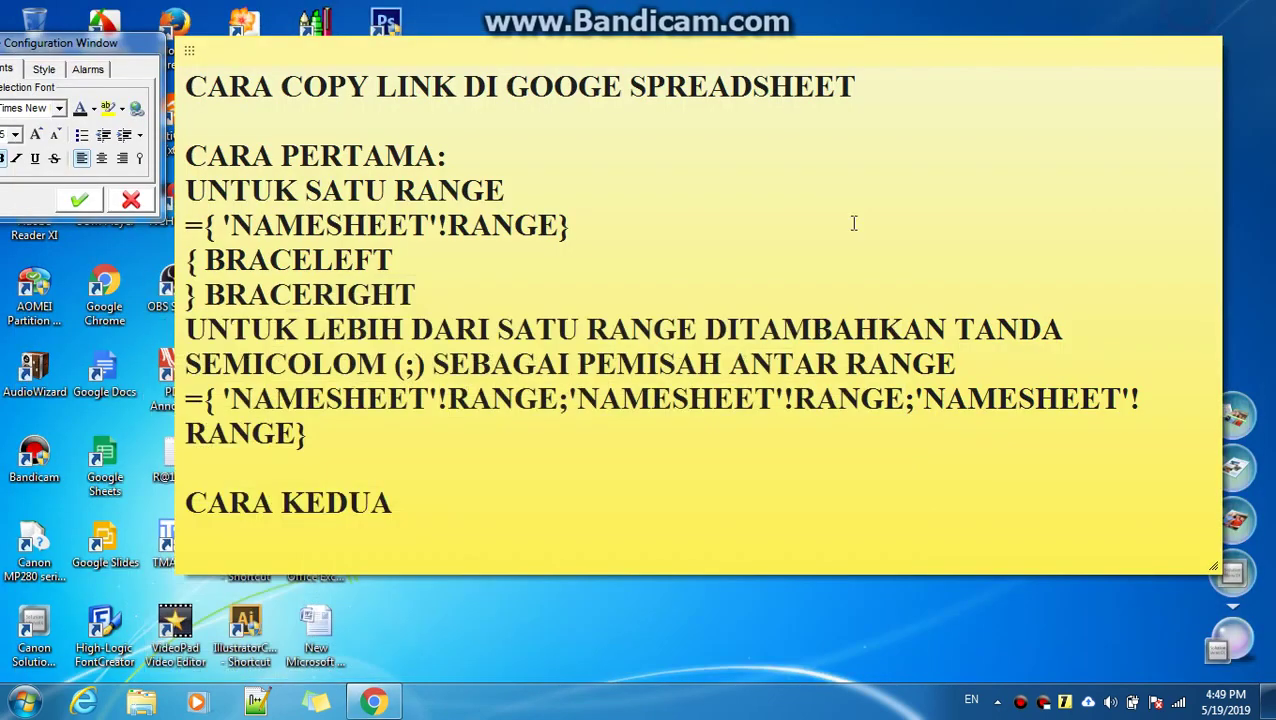
click(381, 508)
drag(186, 329, 1115, 320)
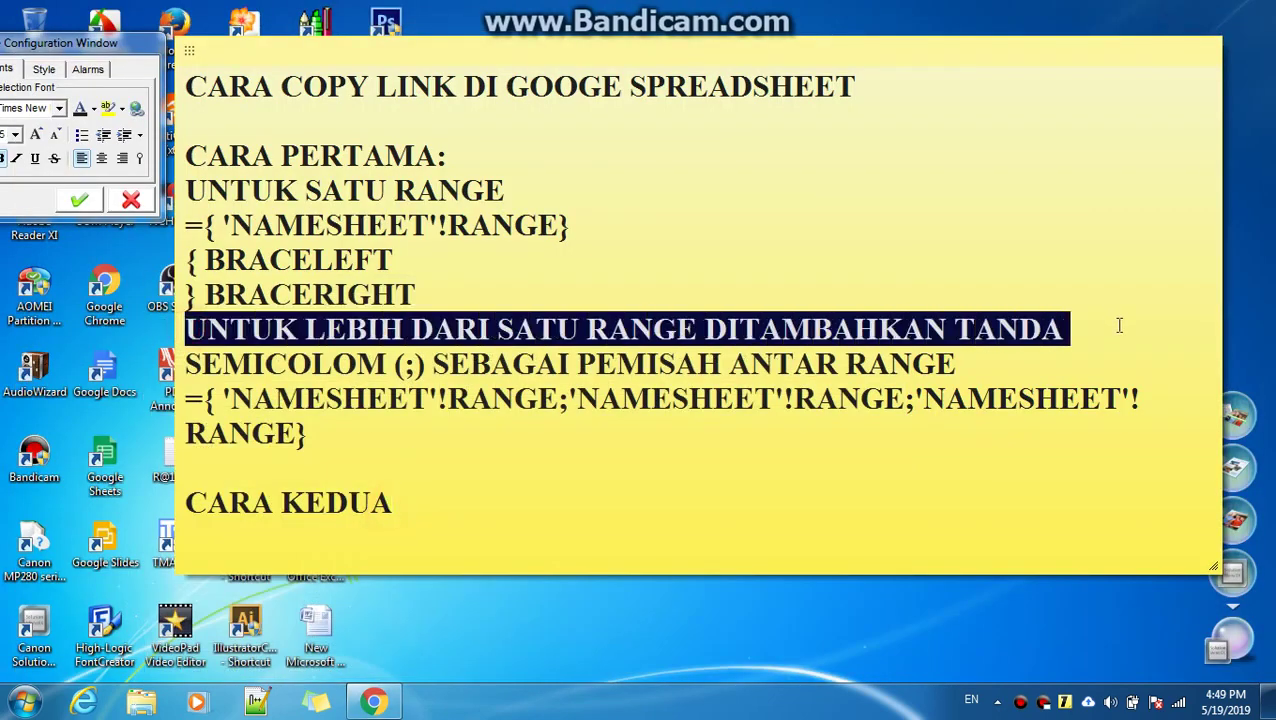
click(346, 432)
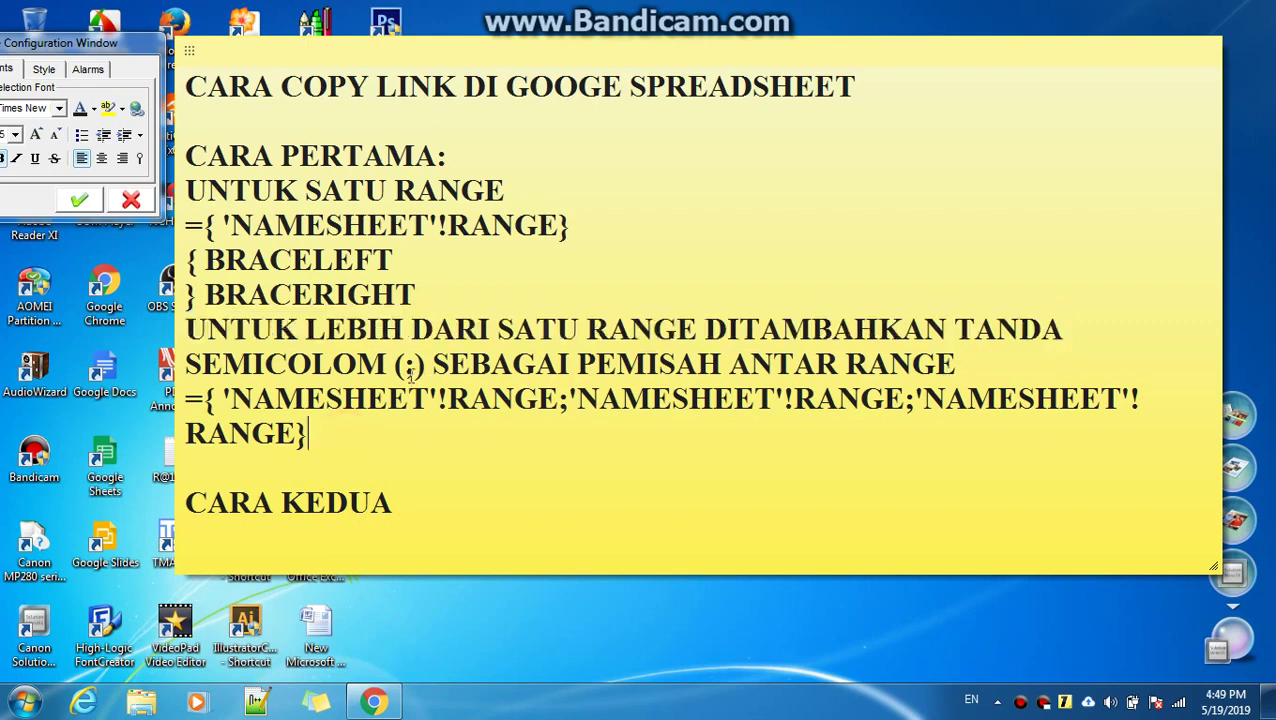
Highlight the semicolons that separate ranges in the note's formula.
drag(402, 366, 413, 369)
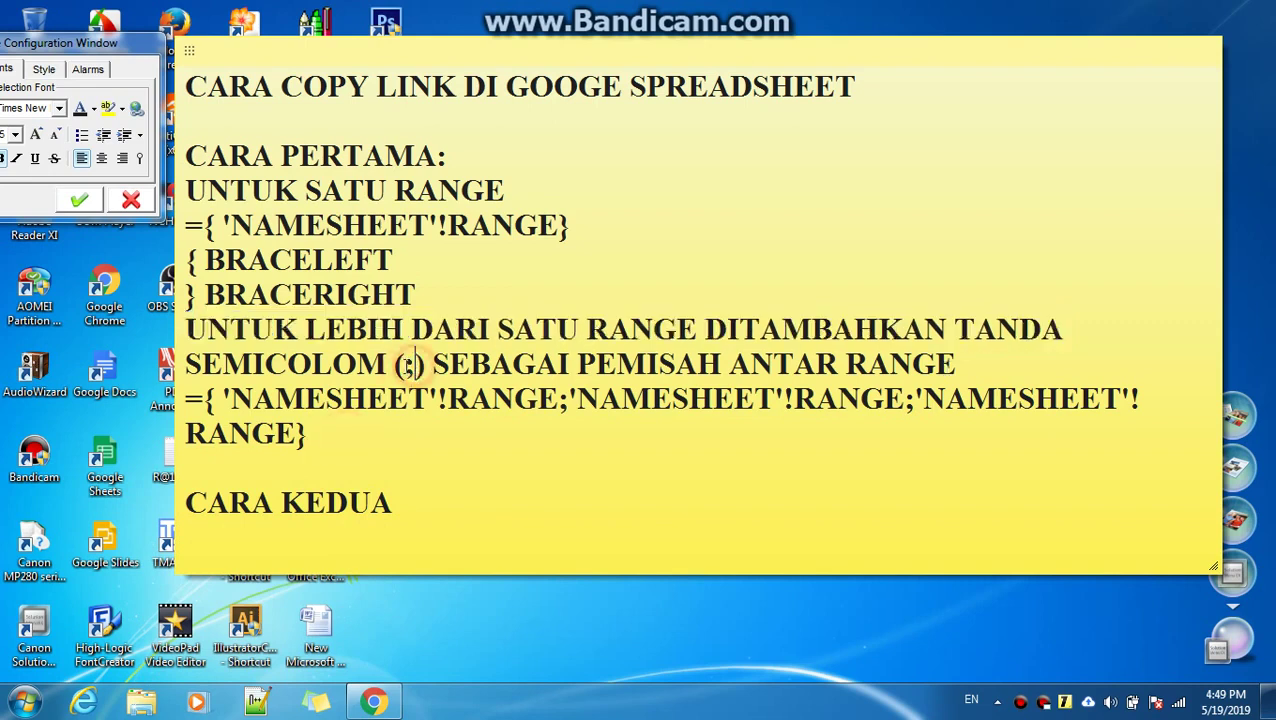
click(410, 366)
drag(557, 401, 566, 403)
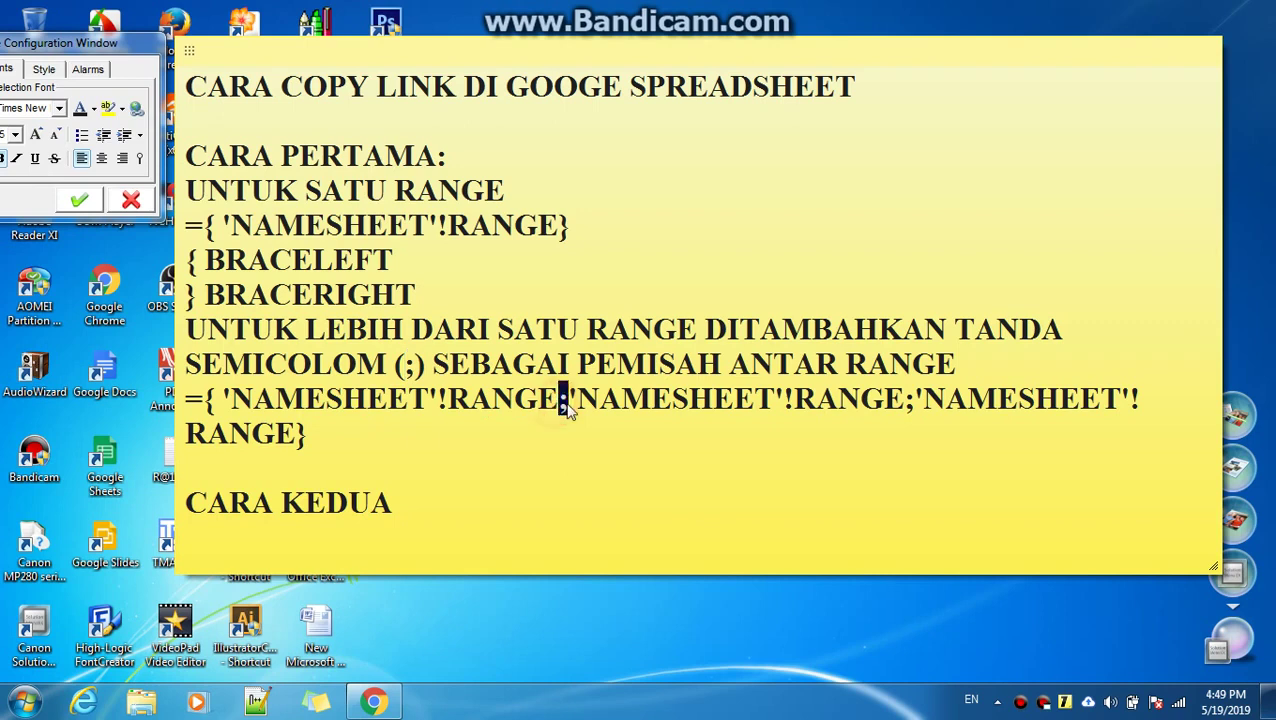
drag(900, 400, 913, 402)
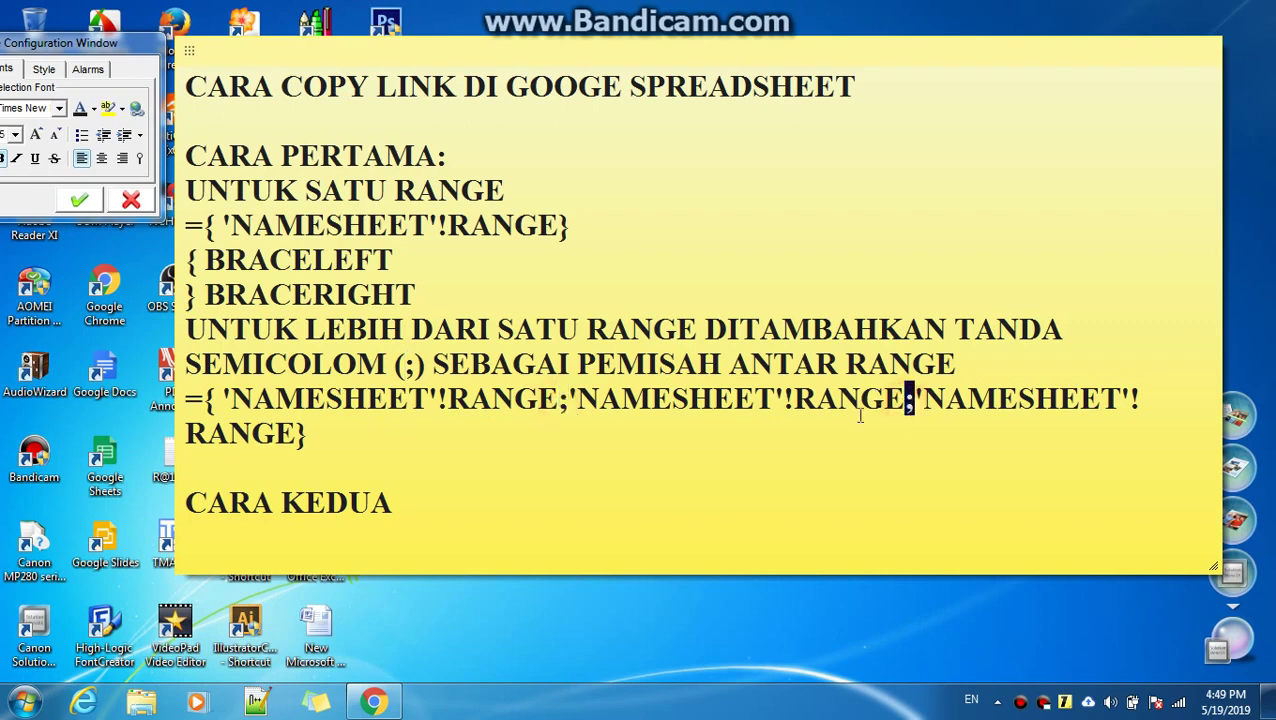
click(313, 436)
click(373, 701)
Look over the F–G data block on File Asli before editing the formula.
click(100, 218)
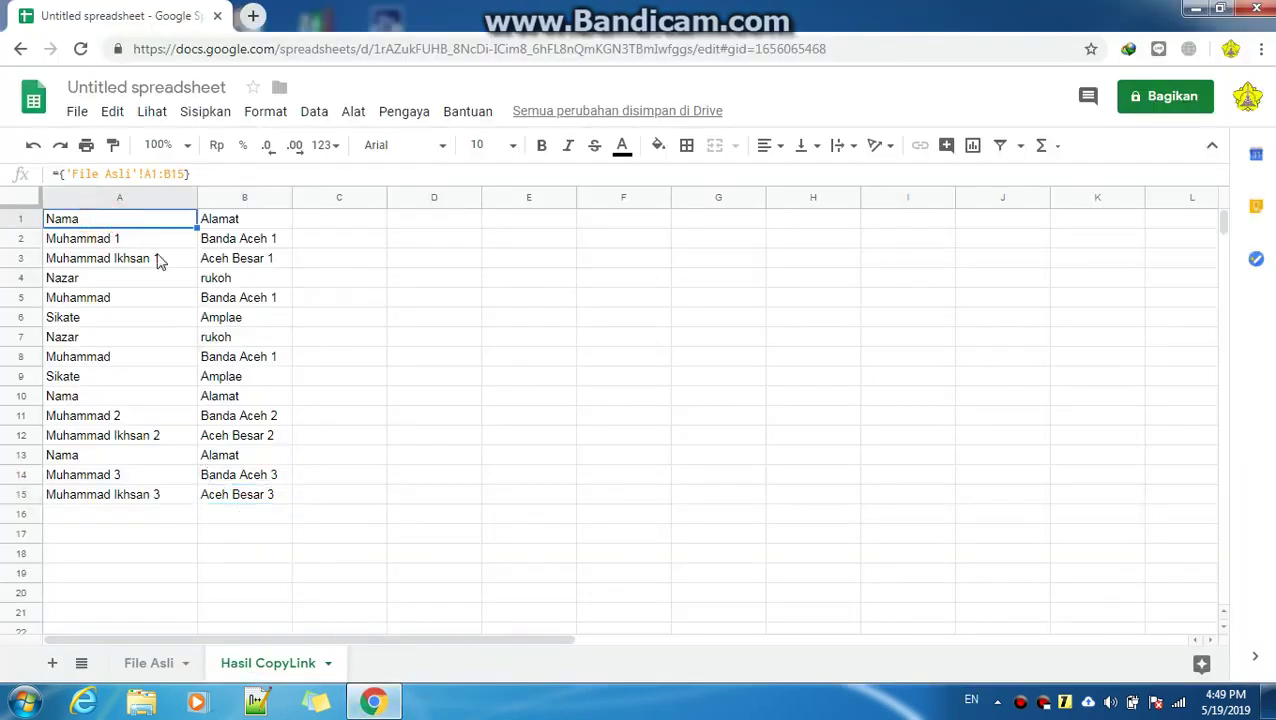
click(155, 662)
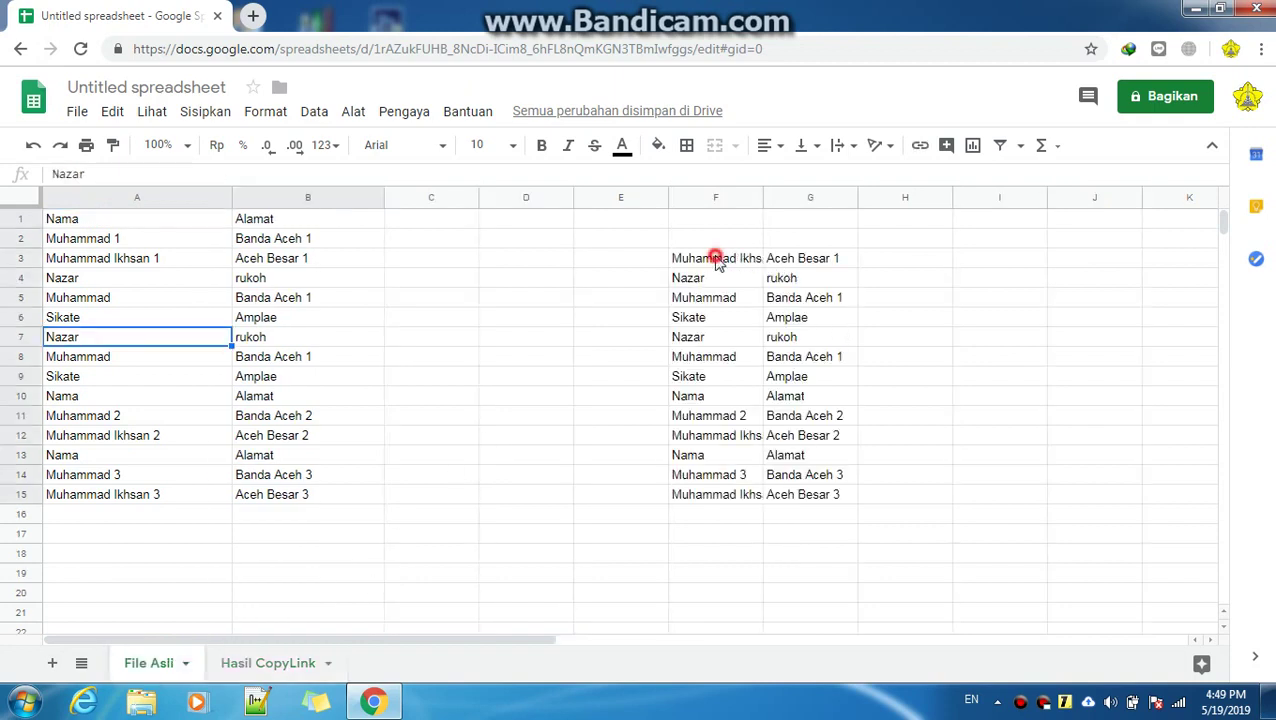
mouse_move(718, 257)
mouse_down()
mouse_move(813, 413)
mouse_move(812, 498)
mouse_up()
click(810, 513)
click(256, 663)
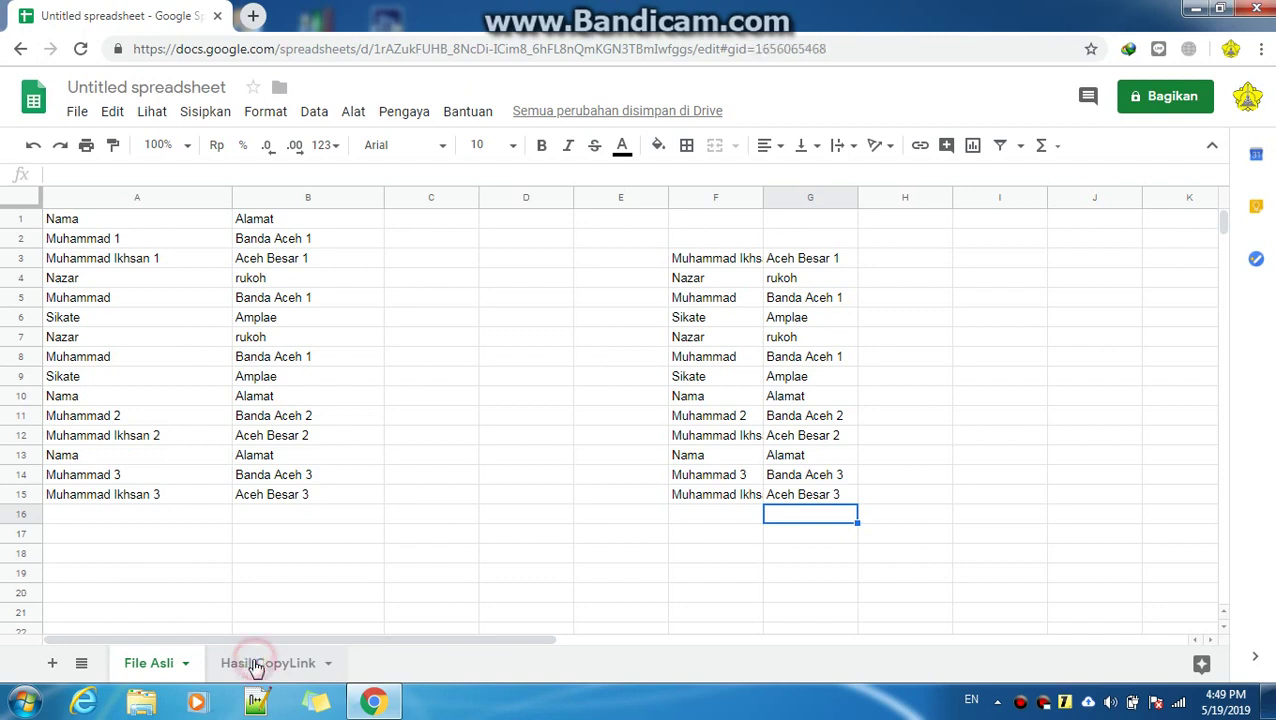
Append ;'File Asli'!F2:G15 to the A1 formula and check the rows stacked below row 15.
click(198, 175)
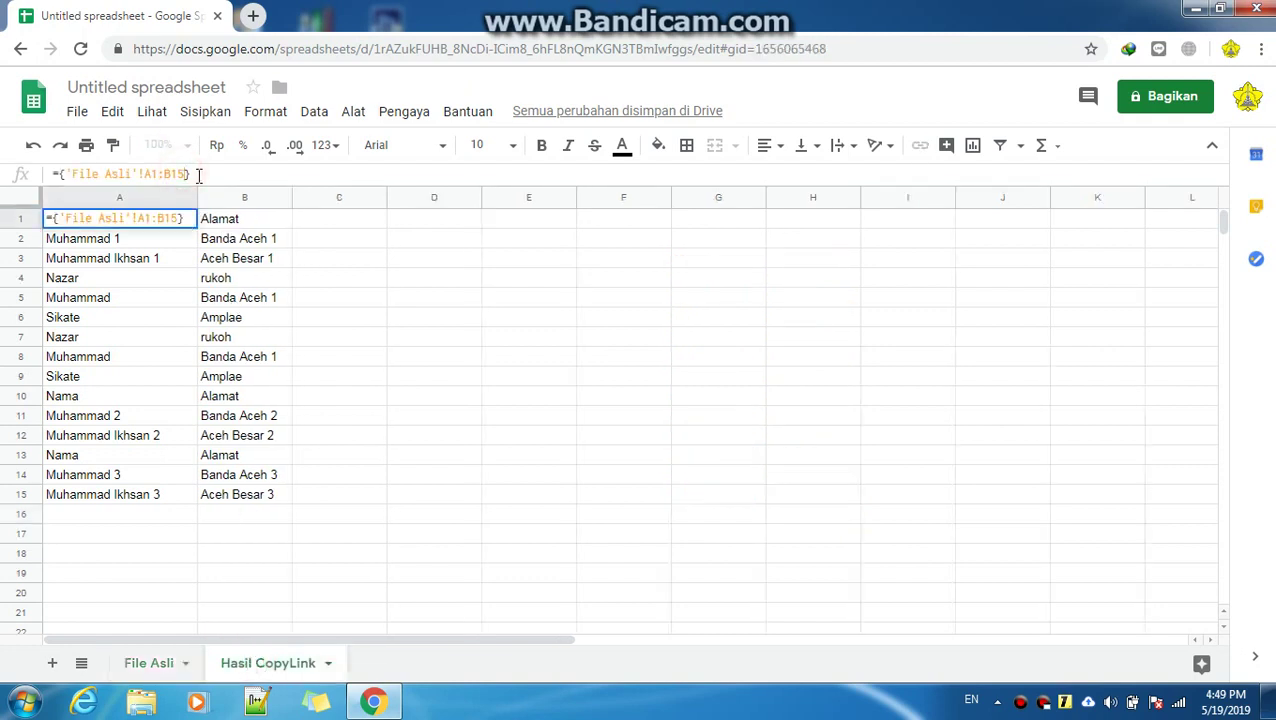
text(;)
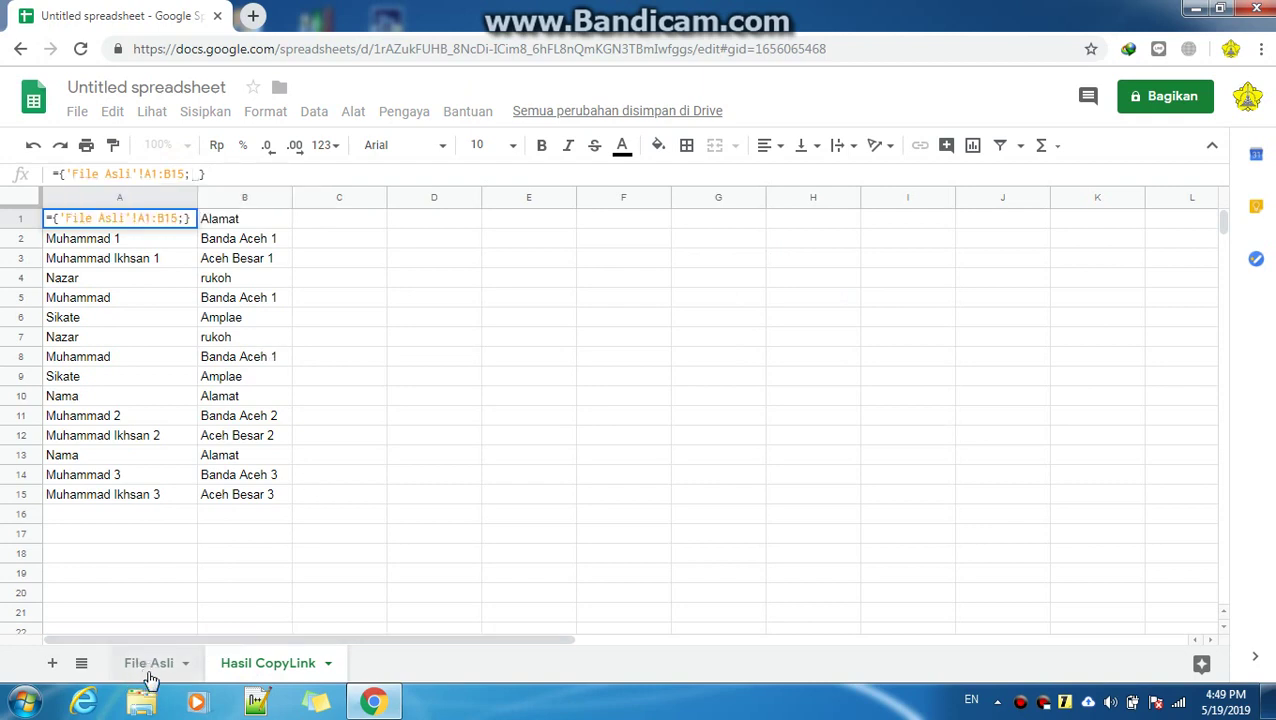
click(148, 665)
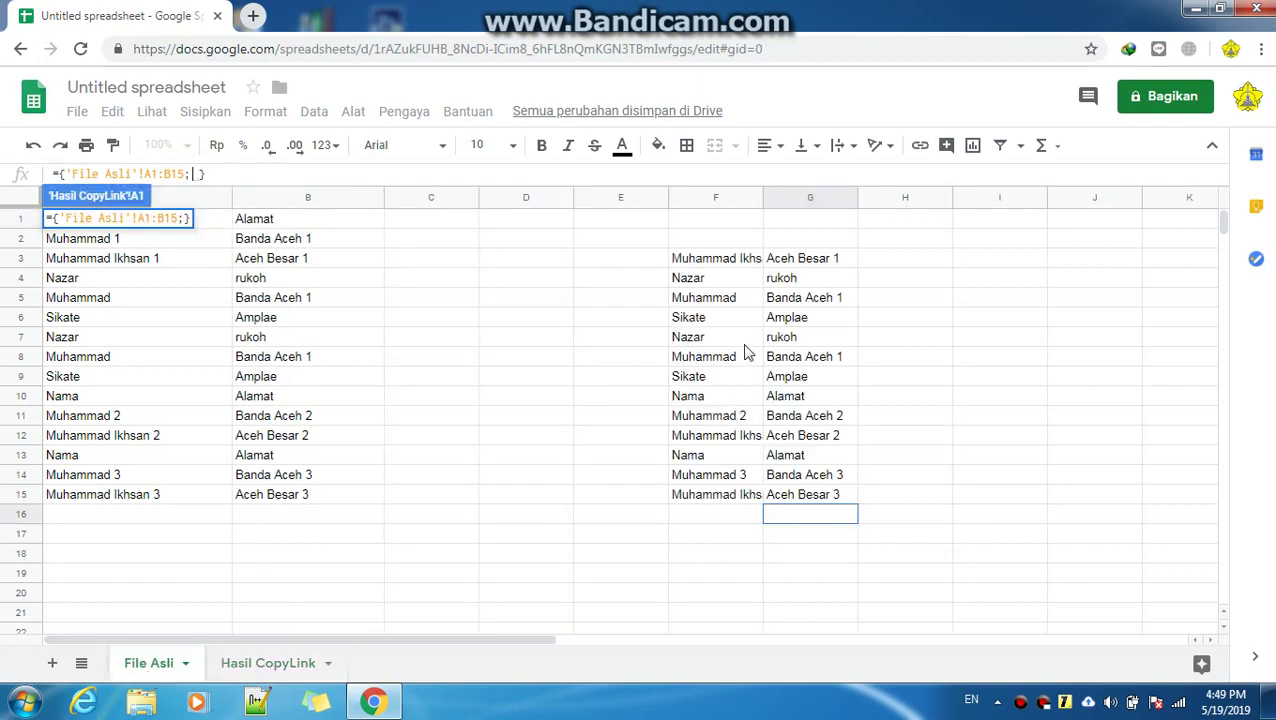
click(710, 257)
drag(808, 296, 800, 518)
click(798, 520)
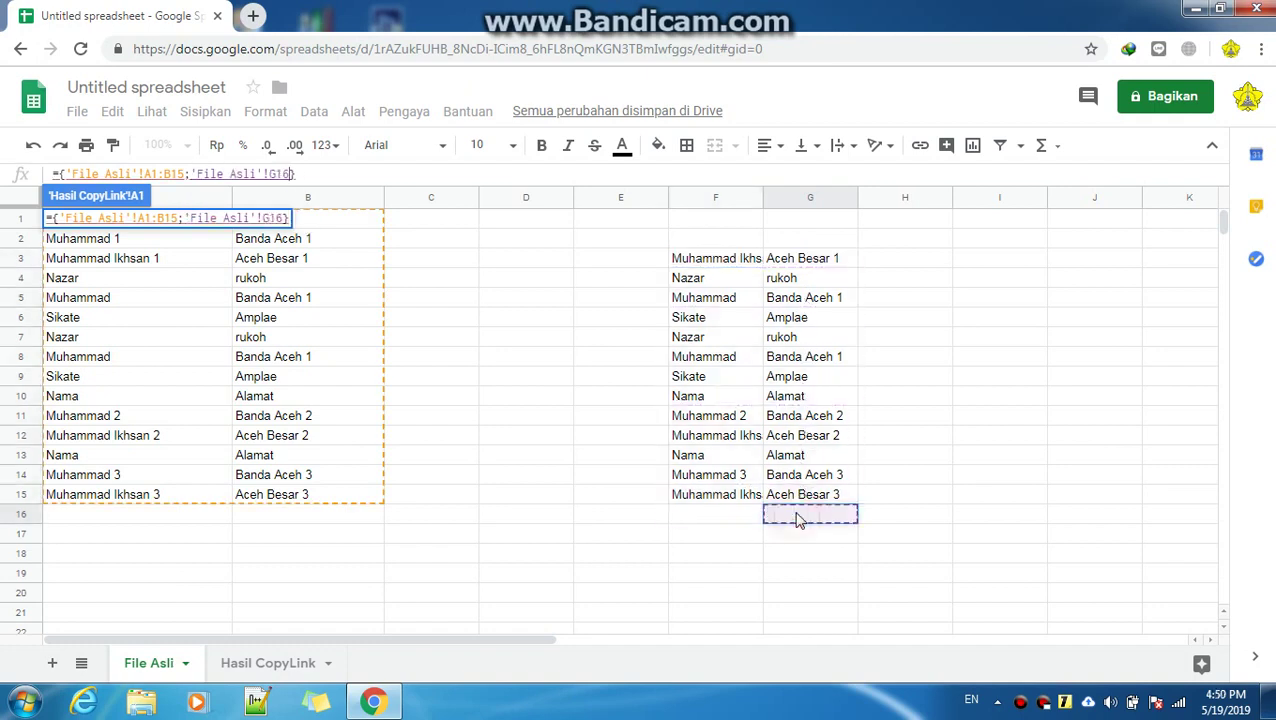
drag(714, 240, 715, 284)
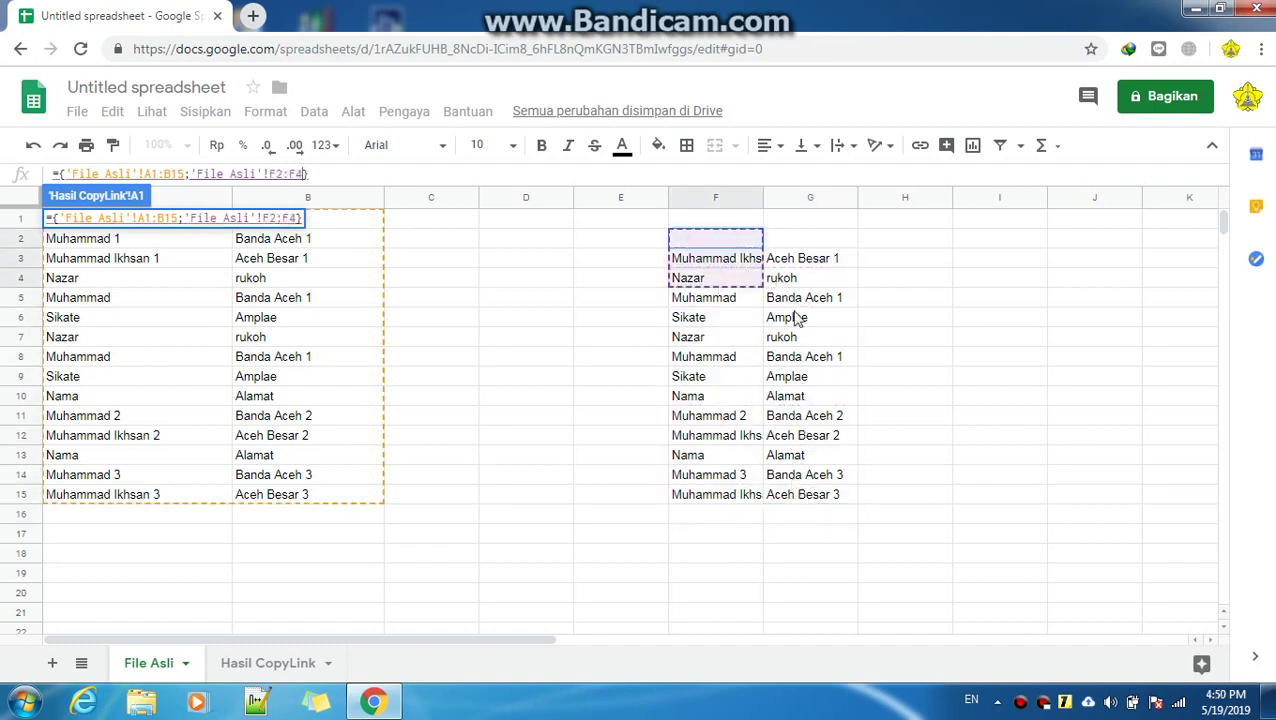
drag(797, 317, 808, 500)
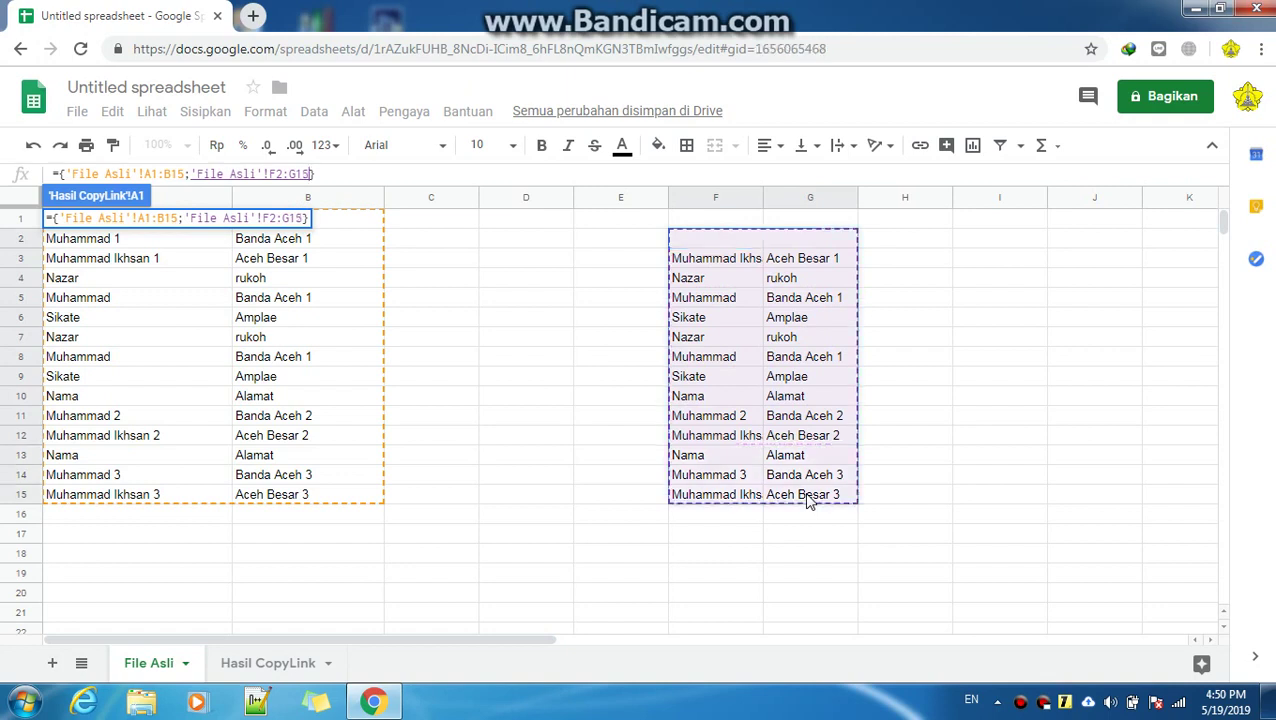
key(Return)
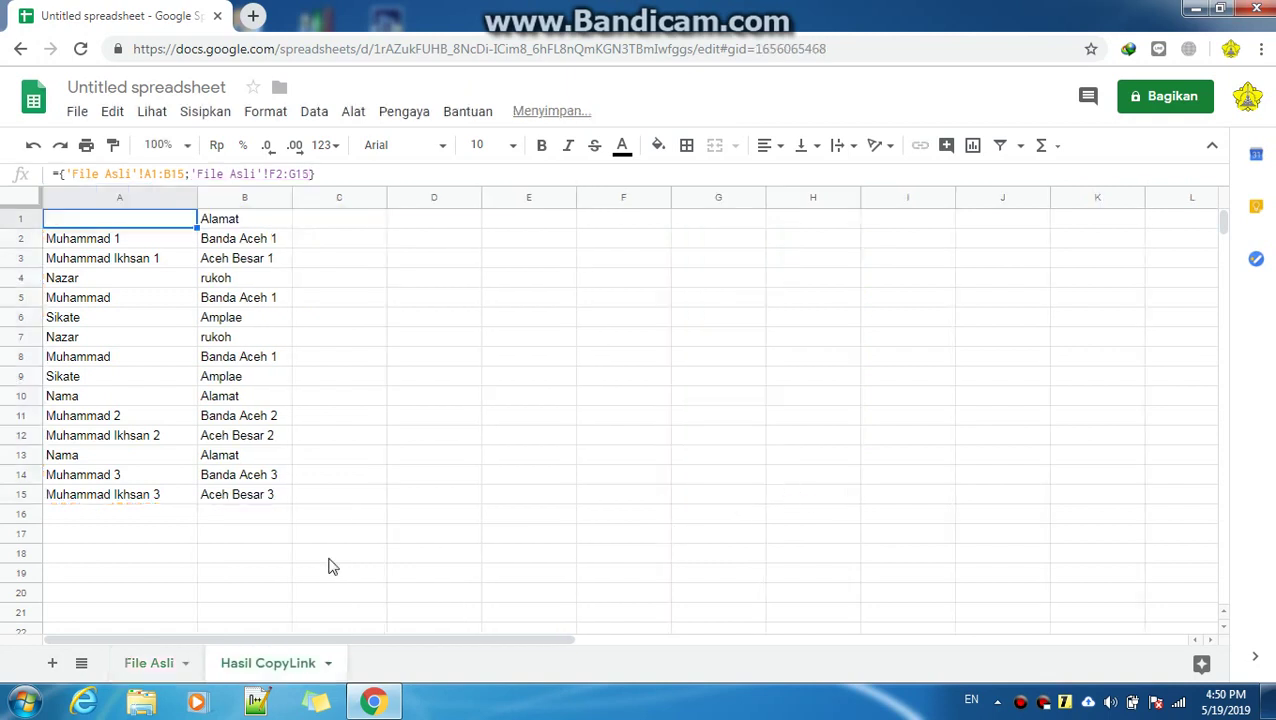
scroll(300, 518, down, 2)
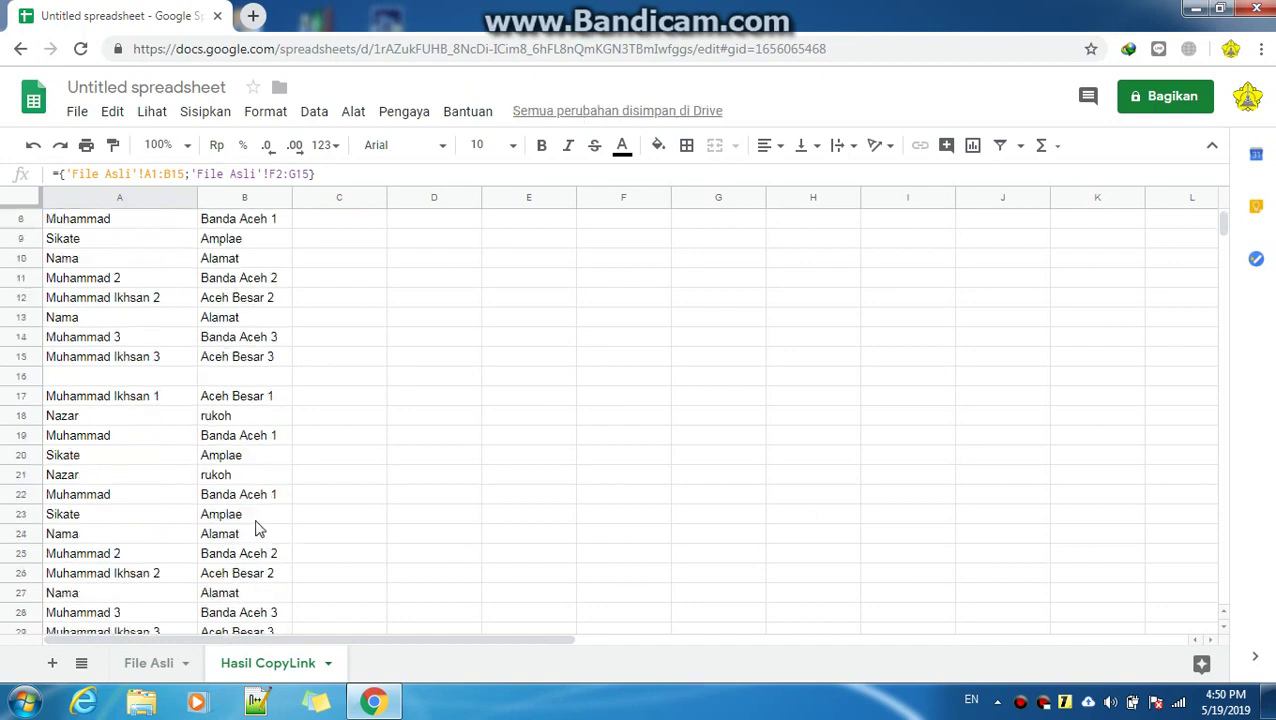
scroll(250, 530, down, 2)
scroll(250, 530, down, 3)
scroll(250, 530, up, 1)
scroll(248, 525, up, 5)
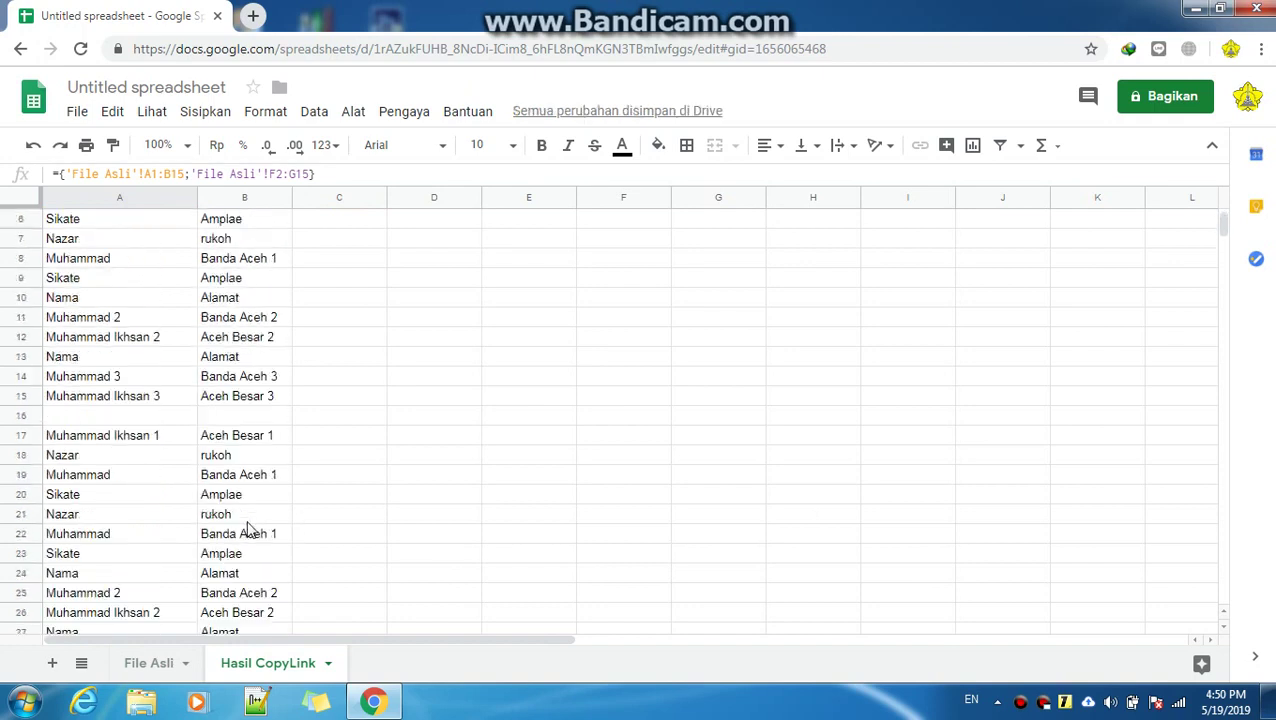
scroll(300, 500, up, 2)
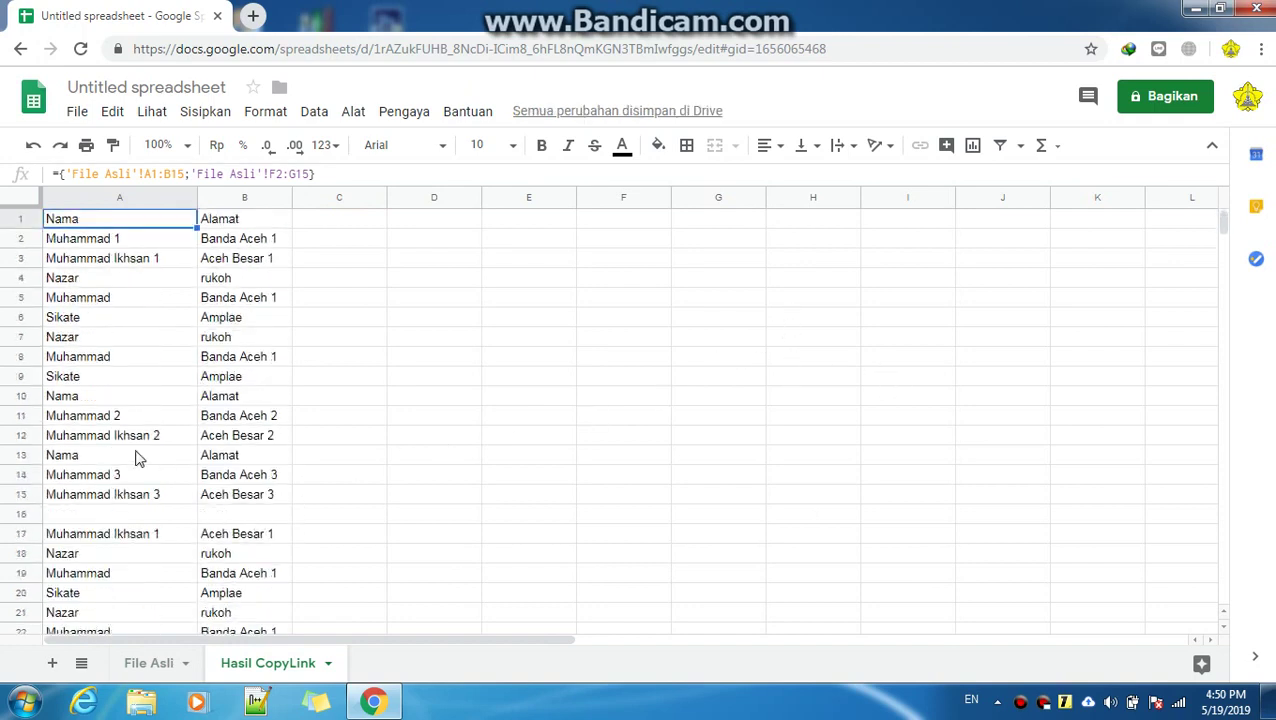
Paste the copied ={'File Asli'!A1:B15;'File Asli'!F2:G15} formula above CARA KEDUA.
drag(316, 174, 43, 186)
right_click(86, 174)
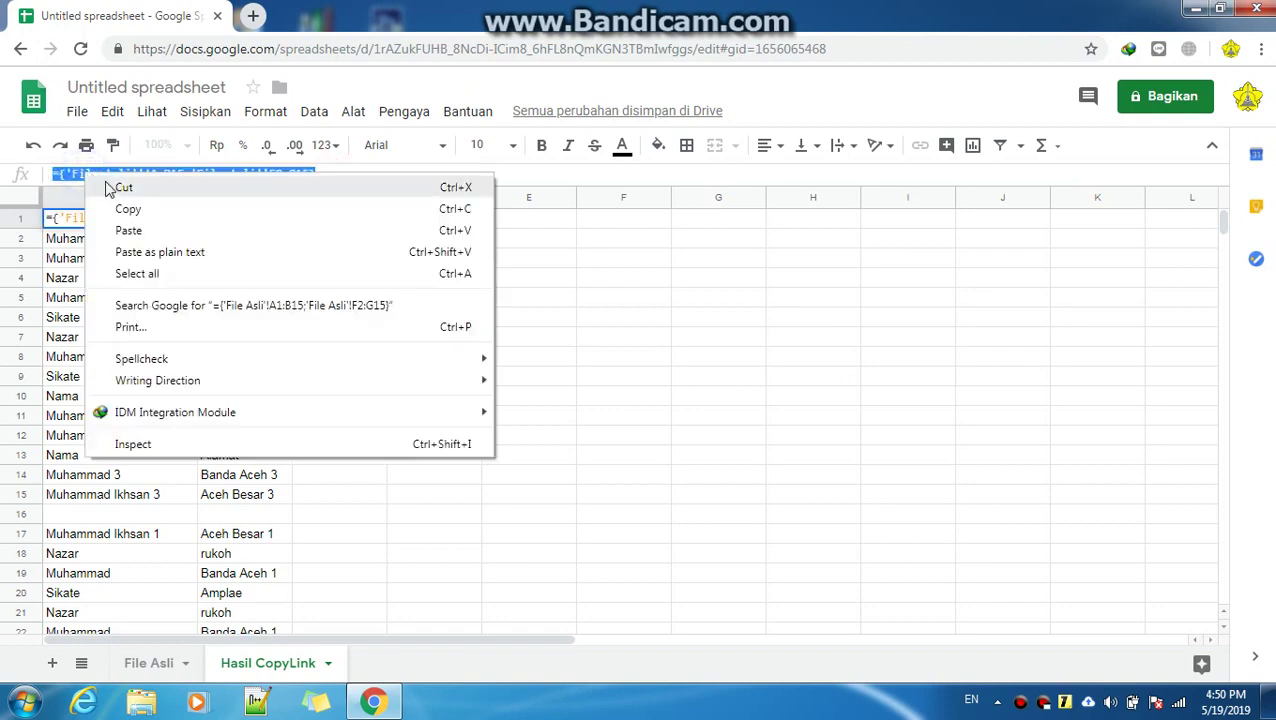
click(125, 208)
click(1191, 9)
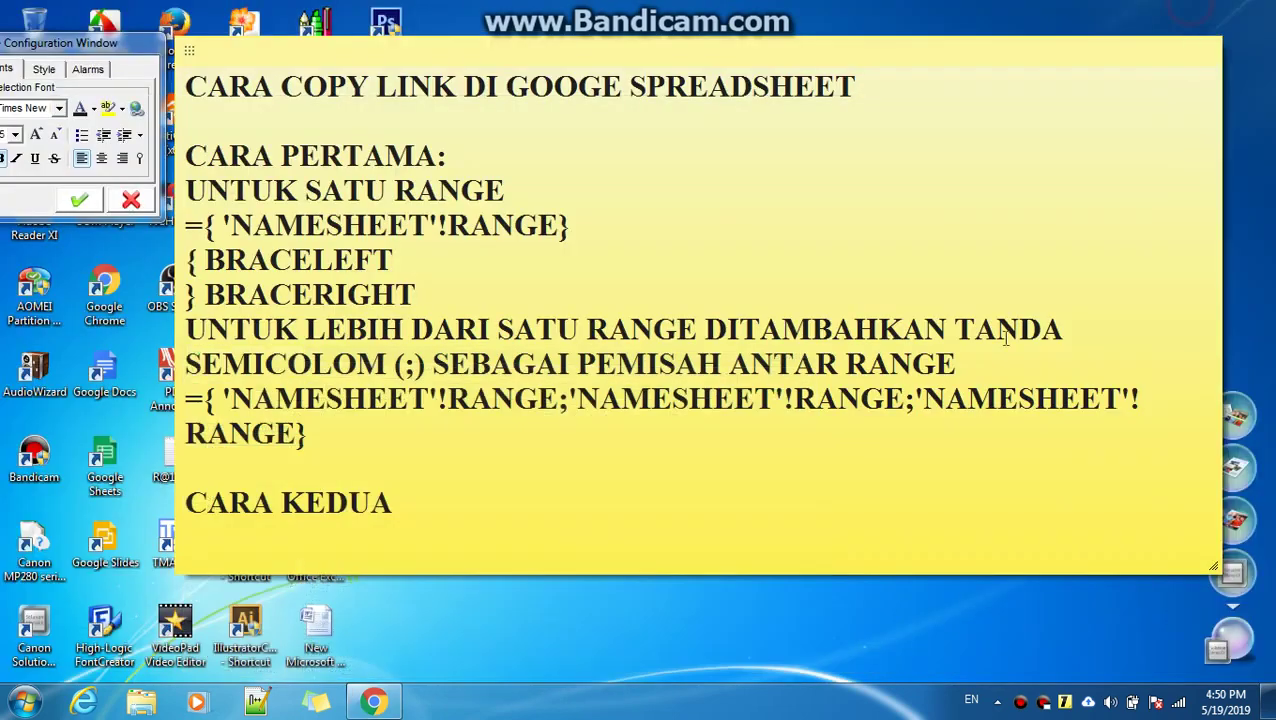
click(320, 458)
key(Return)
key(Return)
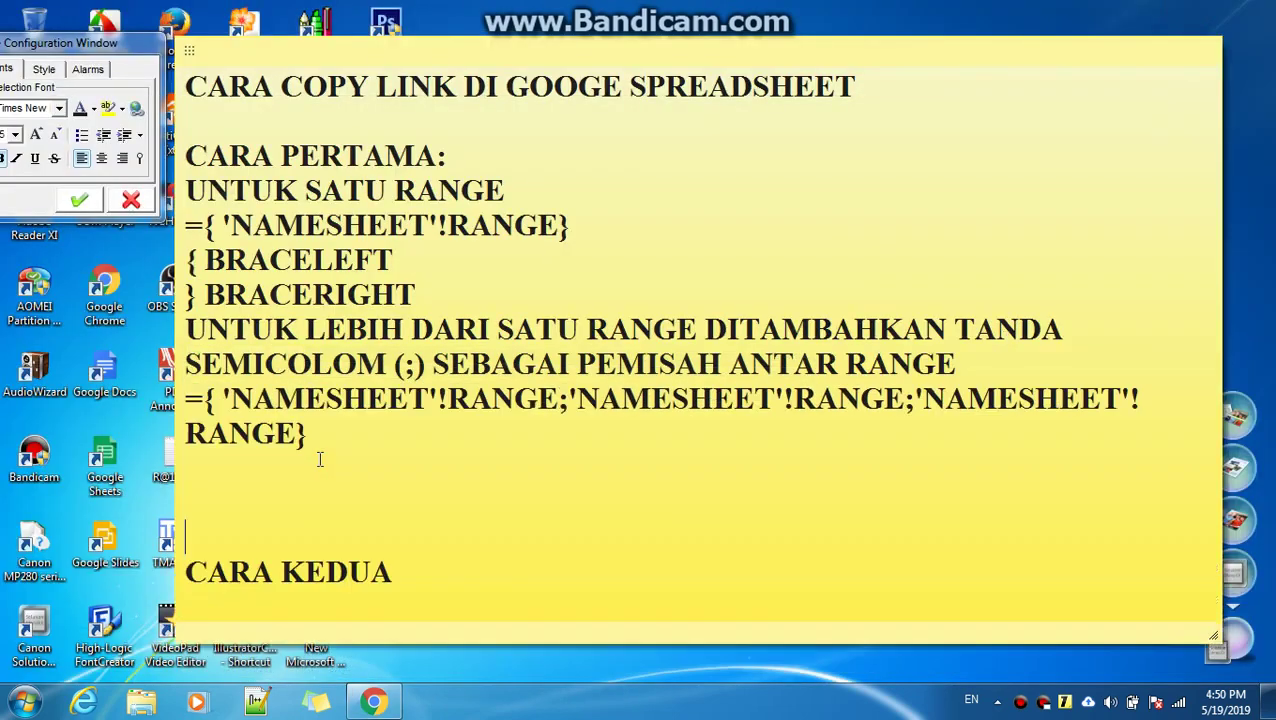
key(ctrl+v)
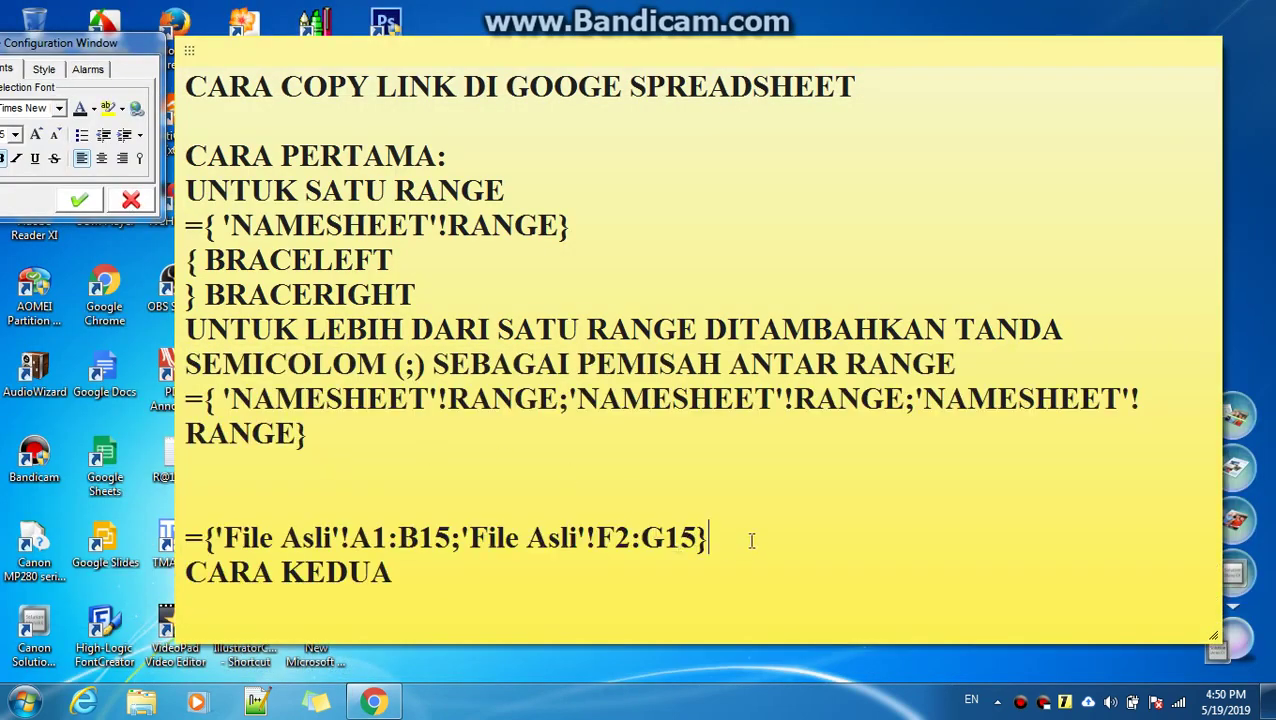
Compare NAMESHEET and '! with File Asli in the example, then shrink the note.
drag(751, 541, 185, 538)
click(755, 535)
drag(360, 220, 430, 226)
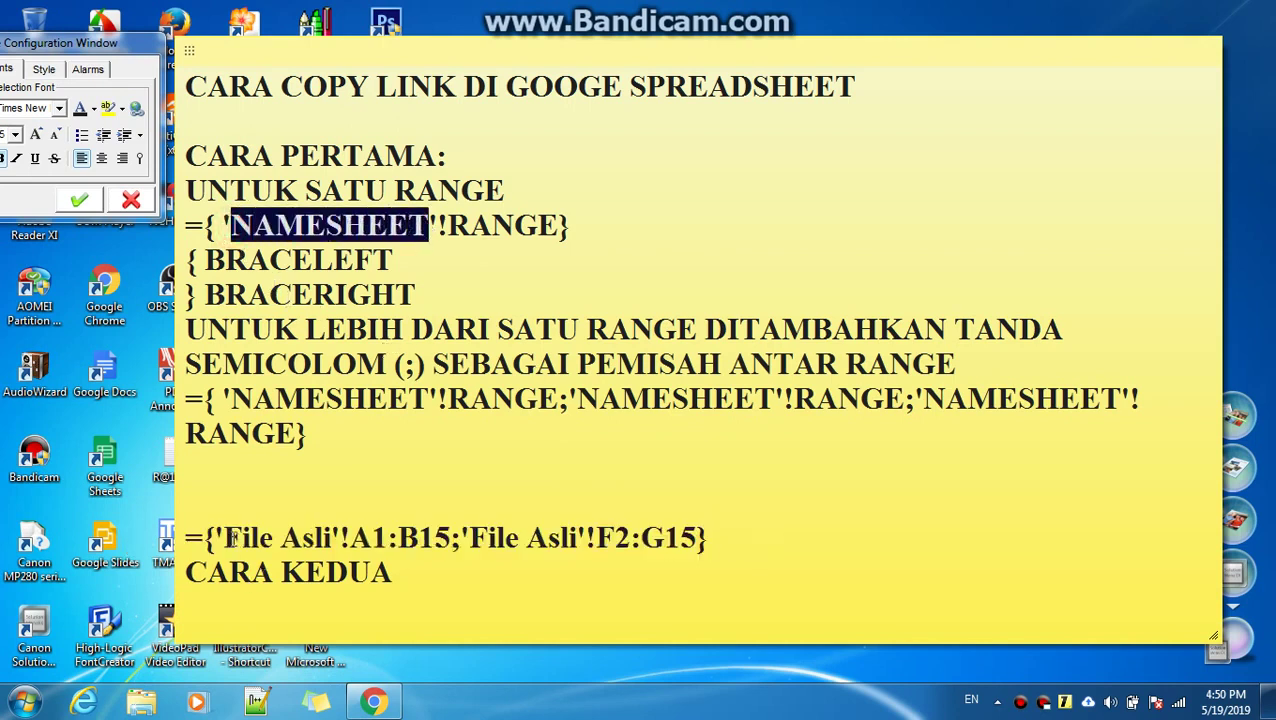
drag(224, 538, 335, 535)
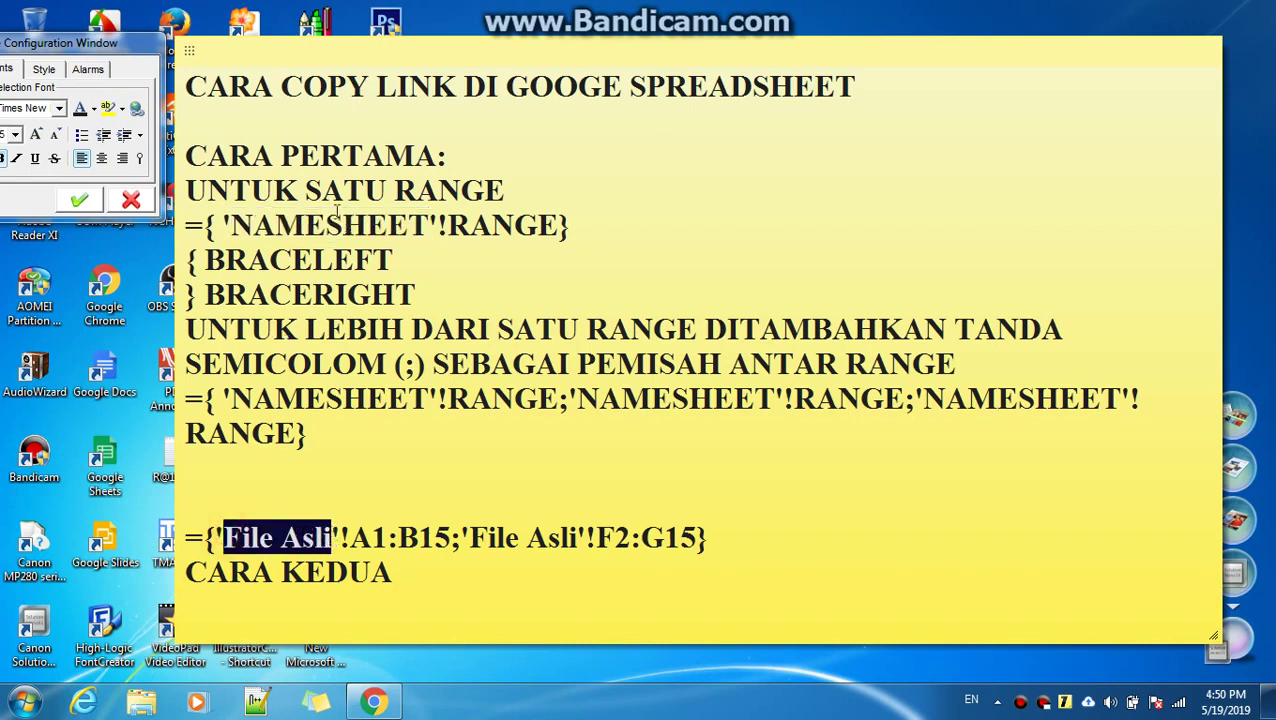
click(226, 224)
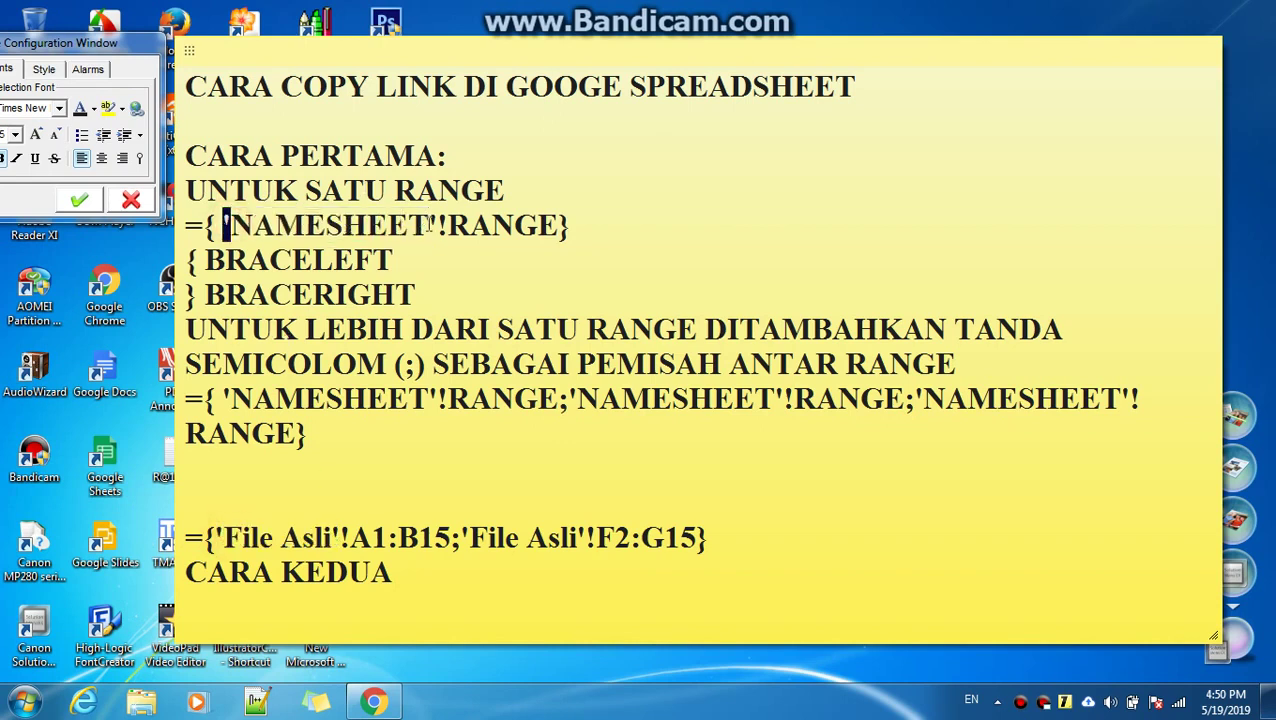
drag(430, 226, 447, 228)
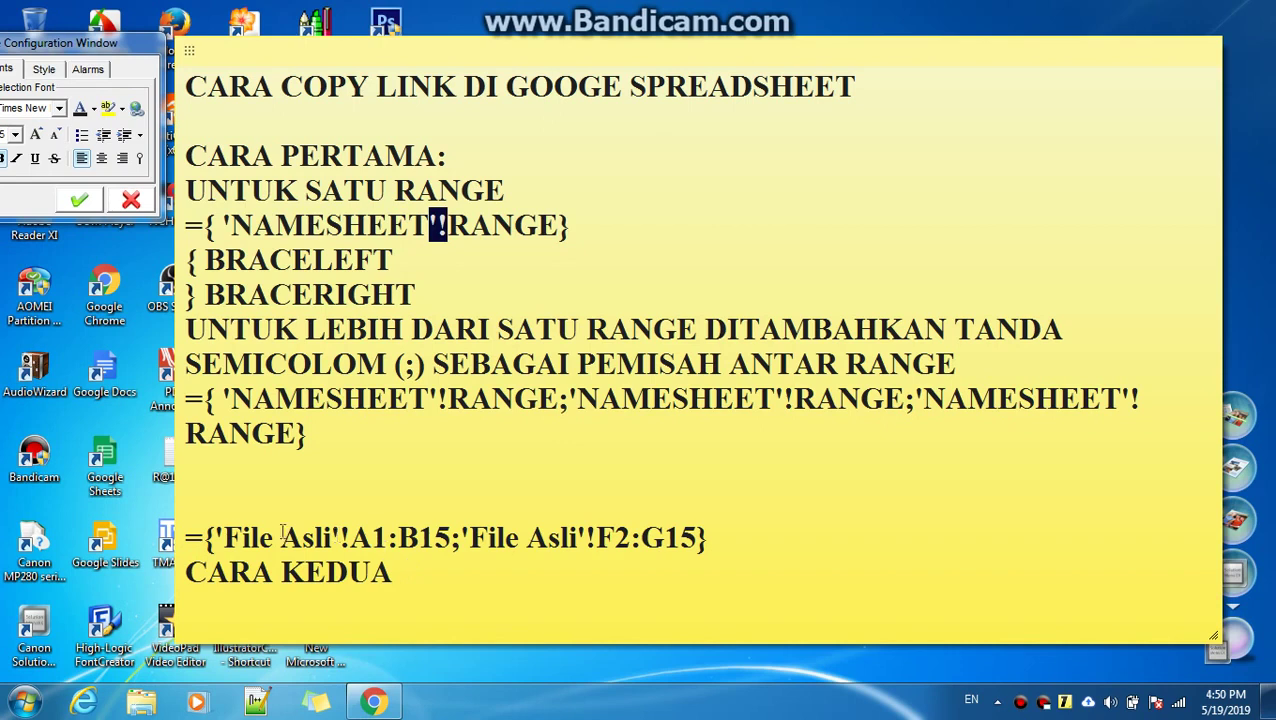
drag(213, 538, 224, 538)
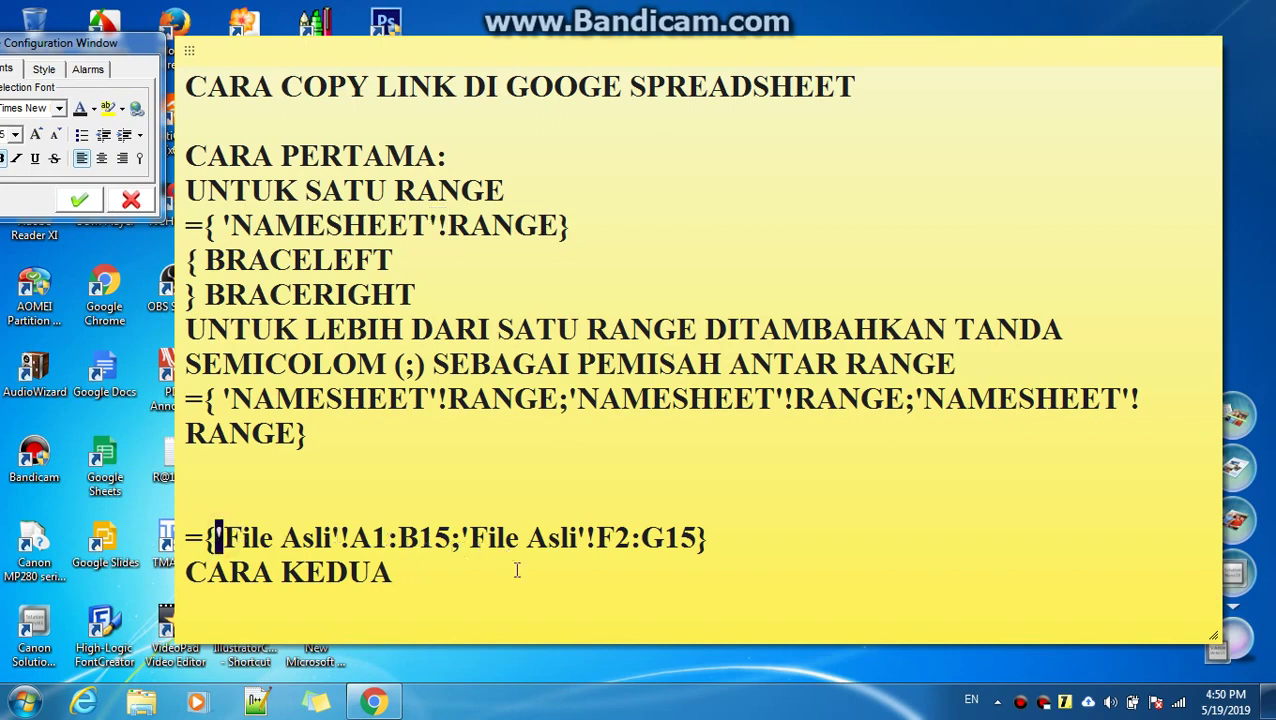
click(441, 577)
drag(755, 522, 165, 538)
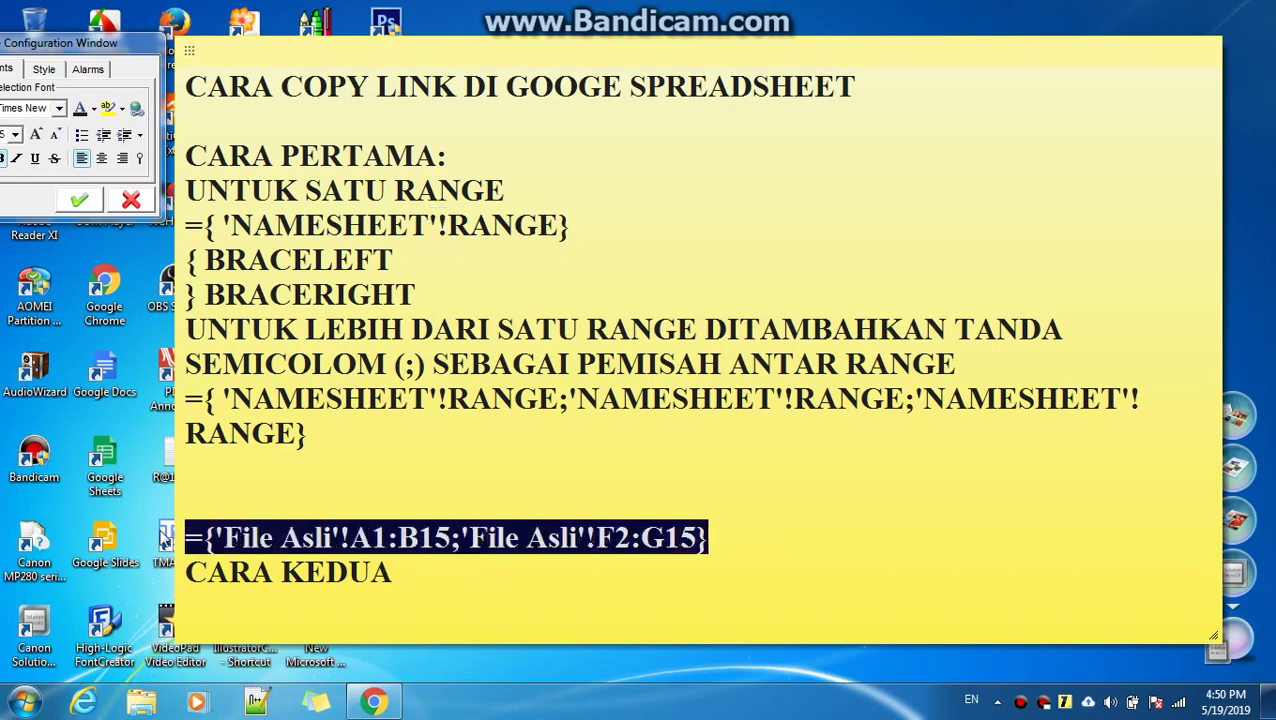
click(755, 536)
click(501, 590)
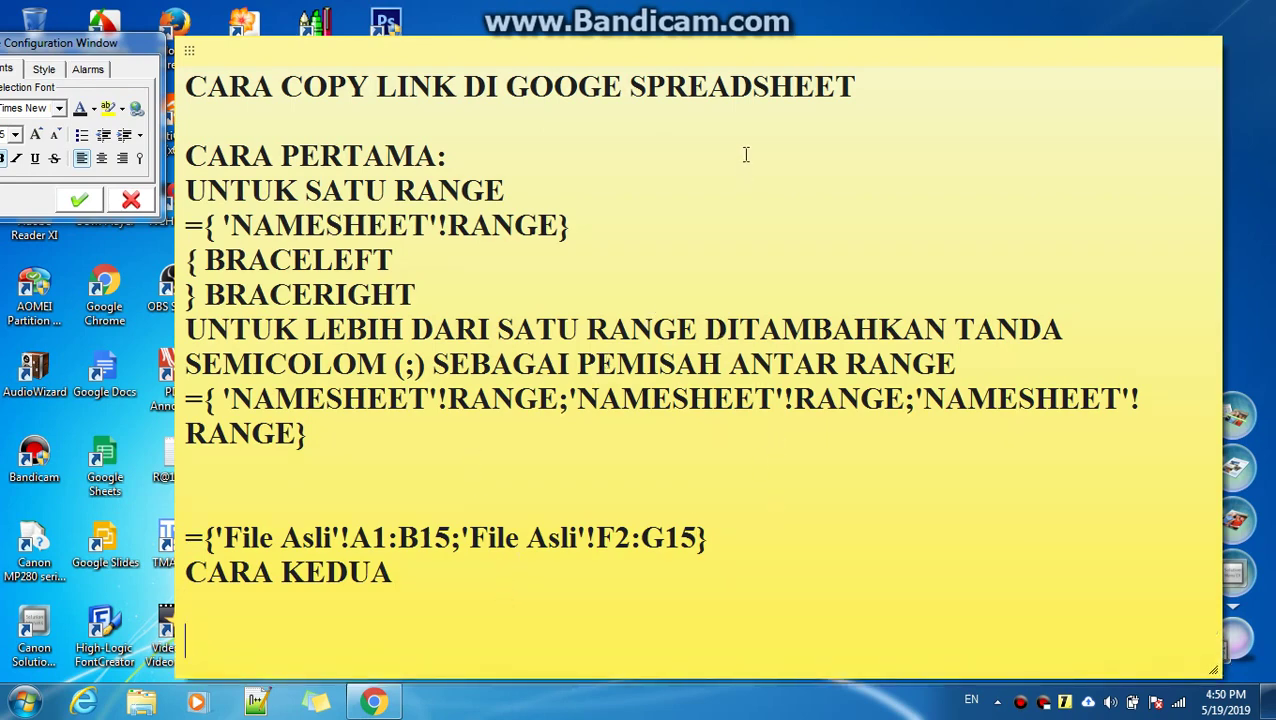
drag(743, 38, 749, 188)
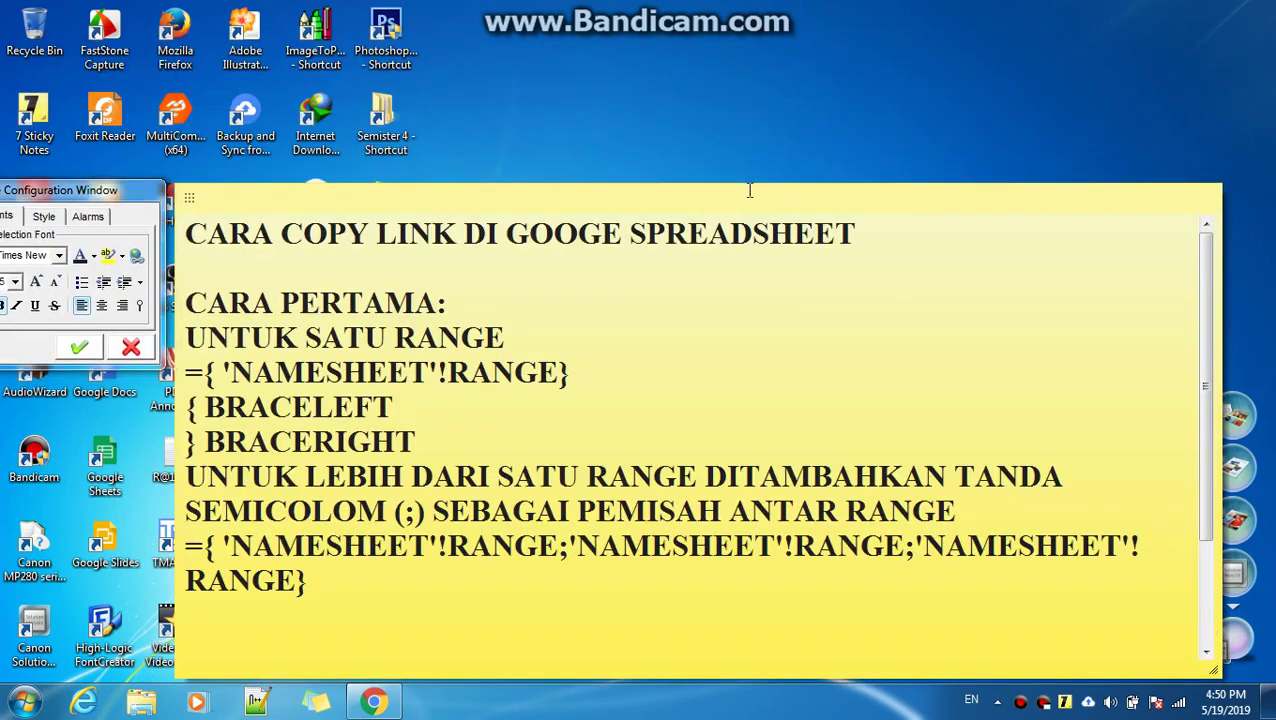
Delete the array formula from A1 so the copied data disappears.
click(372, 703)
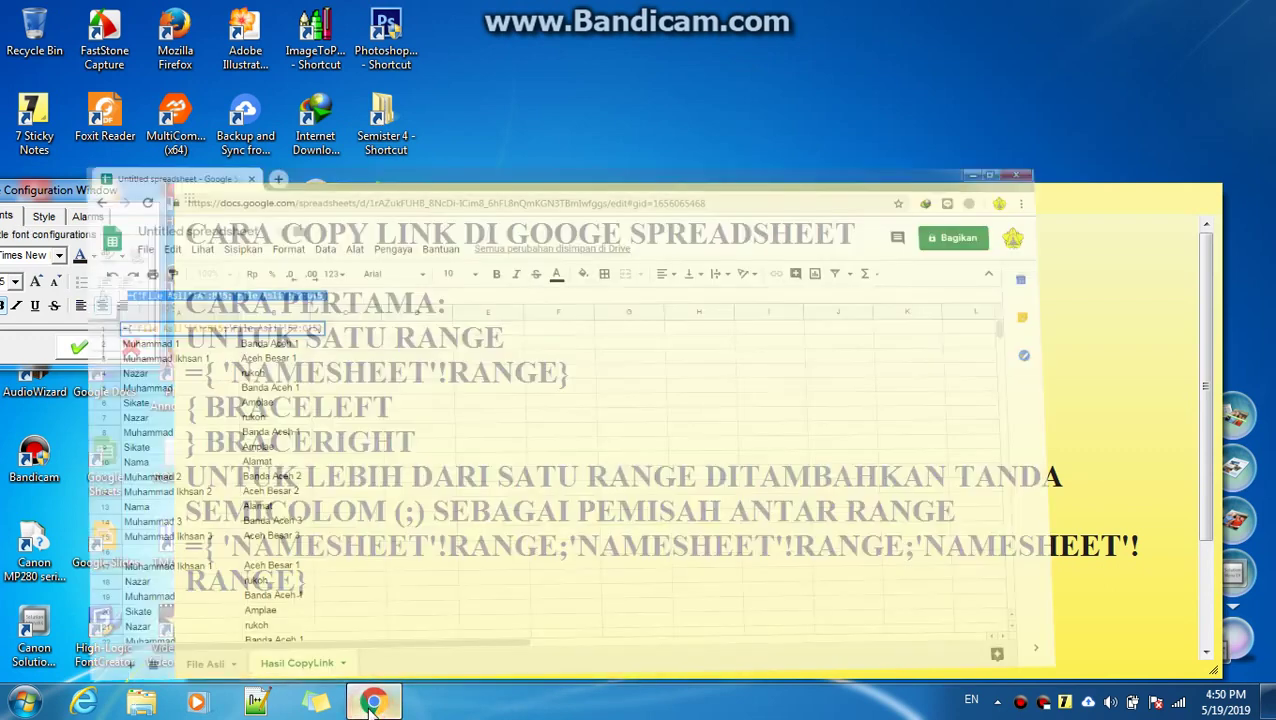
key(BackSpace)
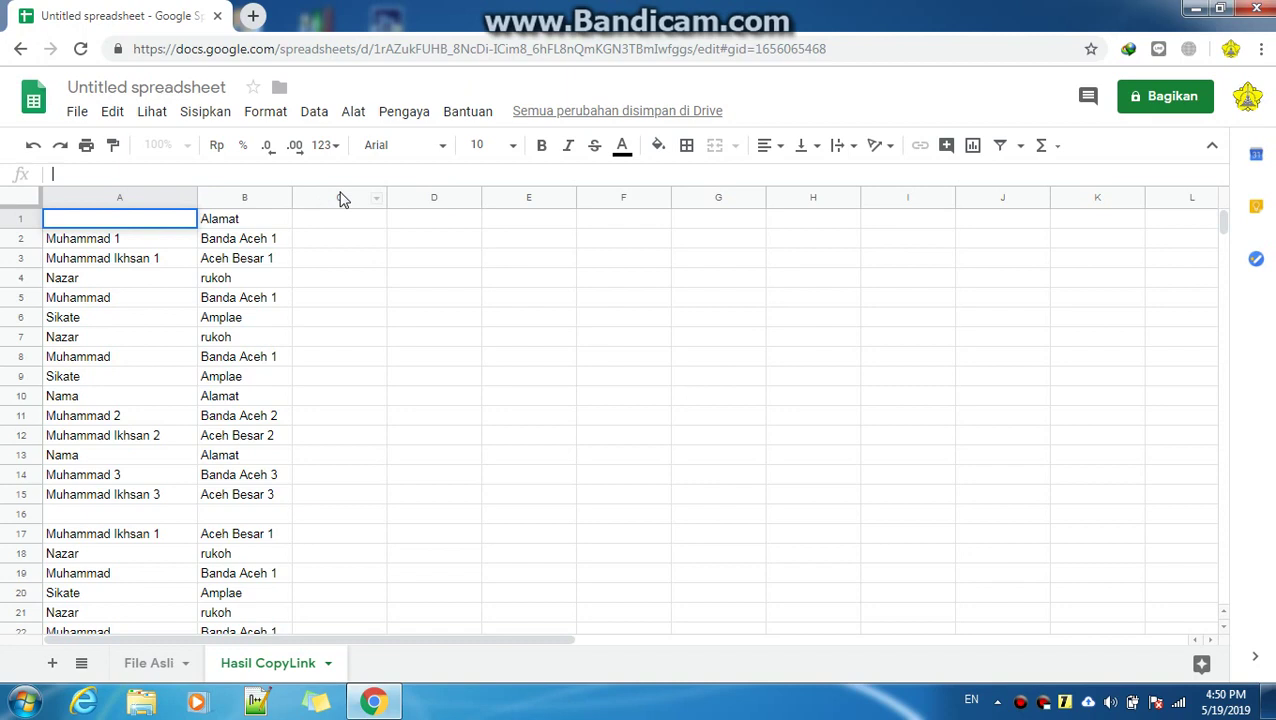
key(Return)
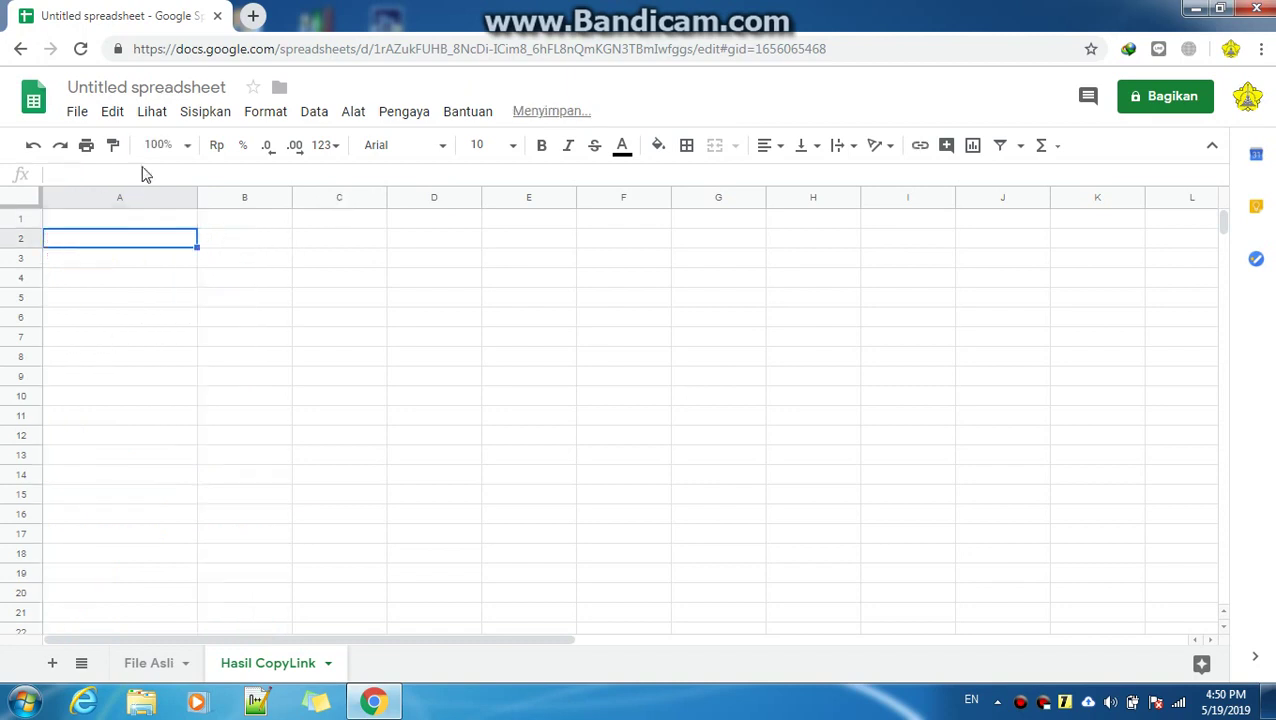
click(174, 325)
Enter ='File Asli'!A1 in Hasil CopyLink A1 so it shows Nama.
click(160, 222)
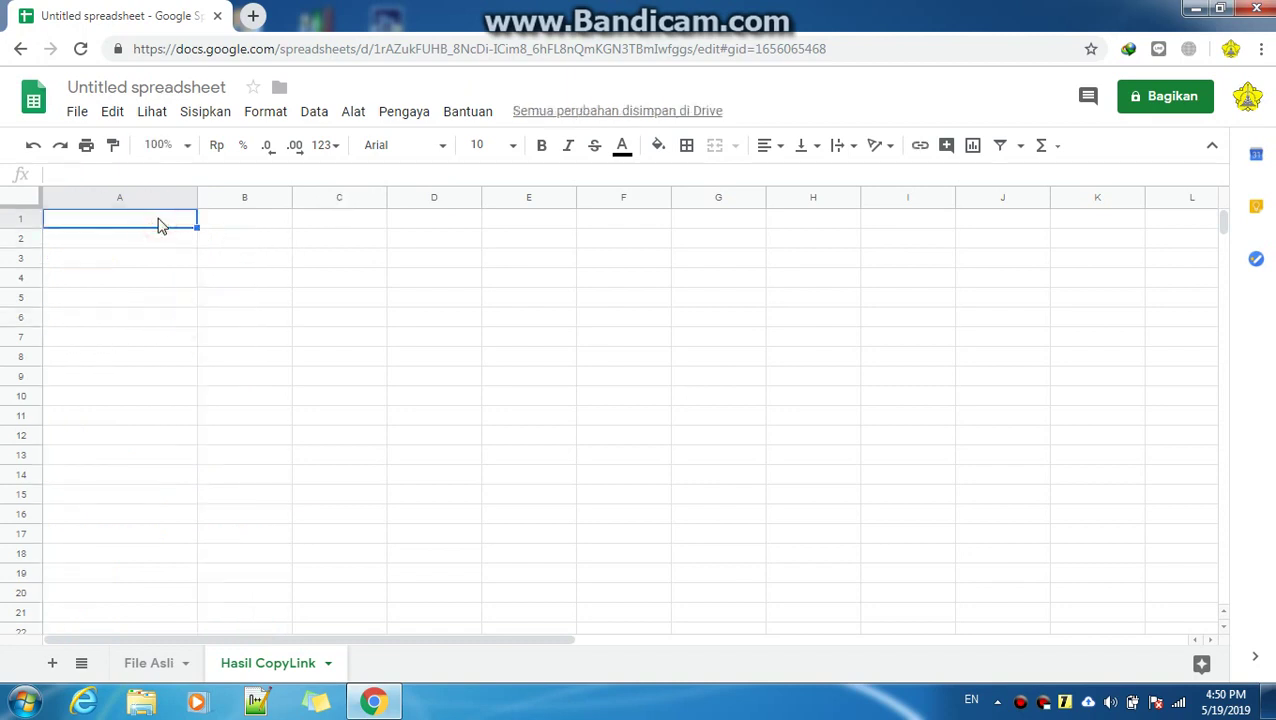
text(=)
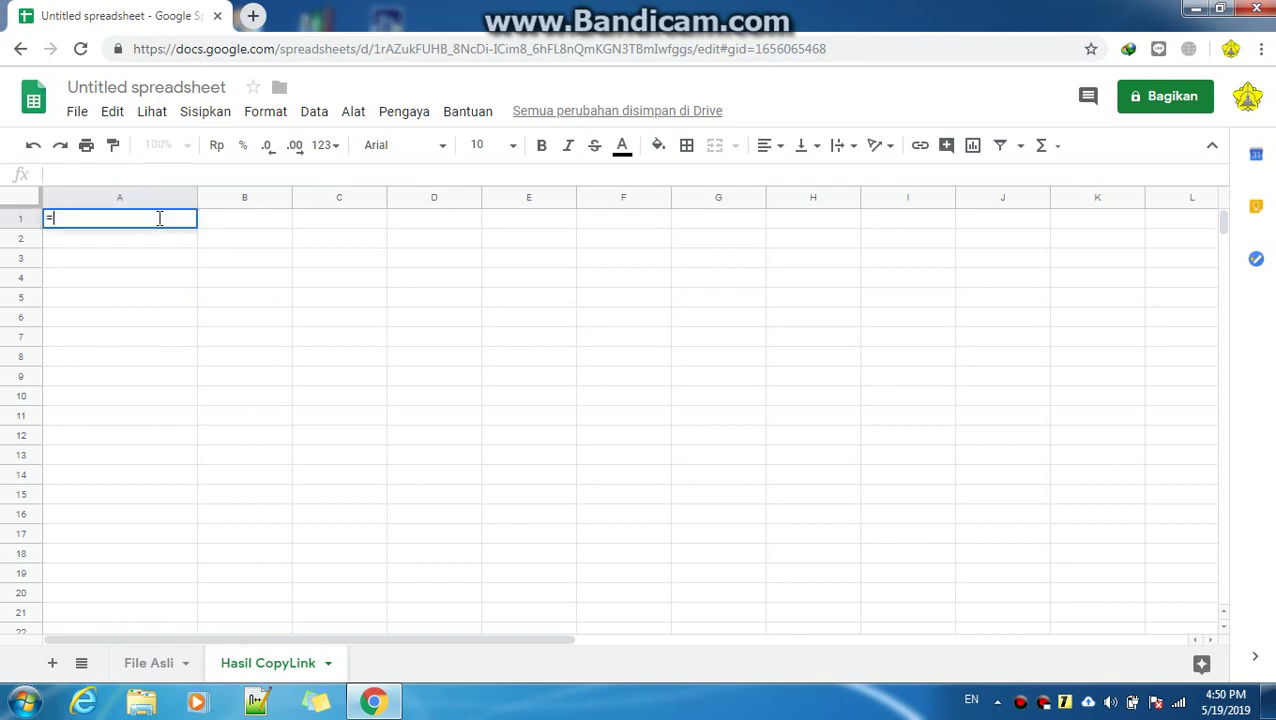
click(155, 664)
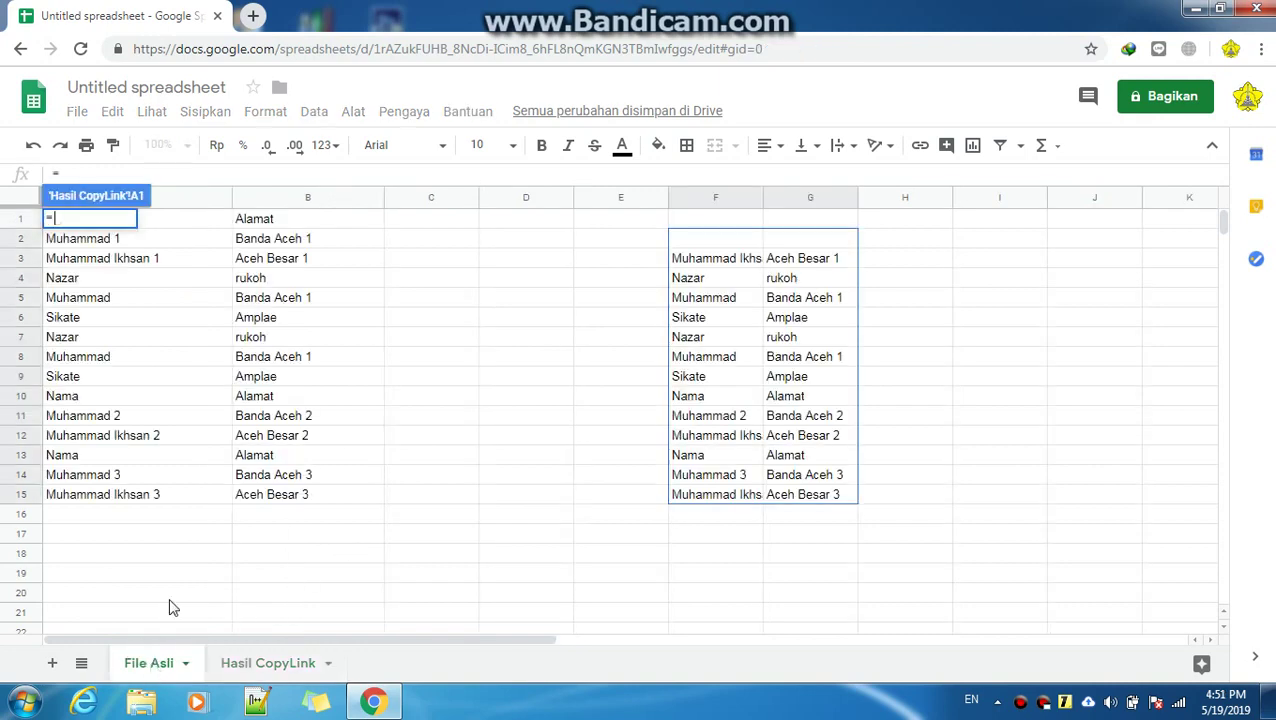
click(197, 224)
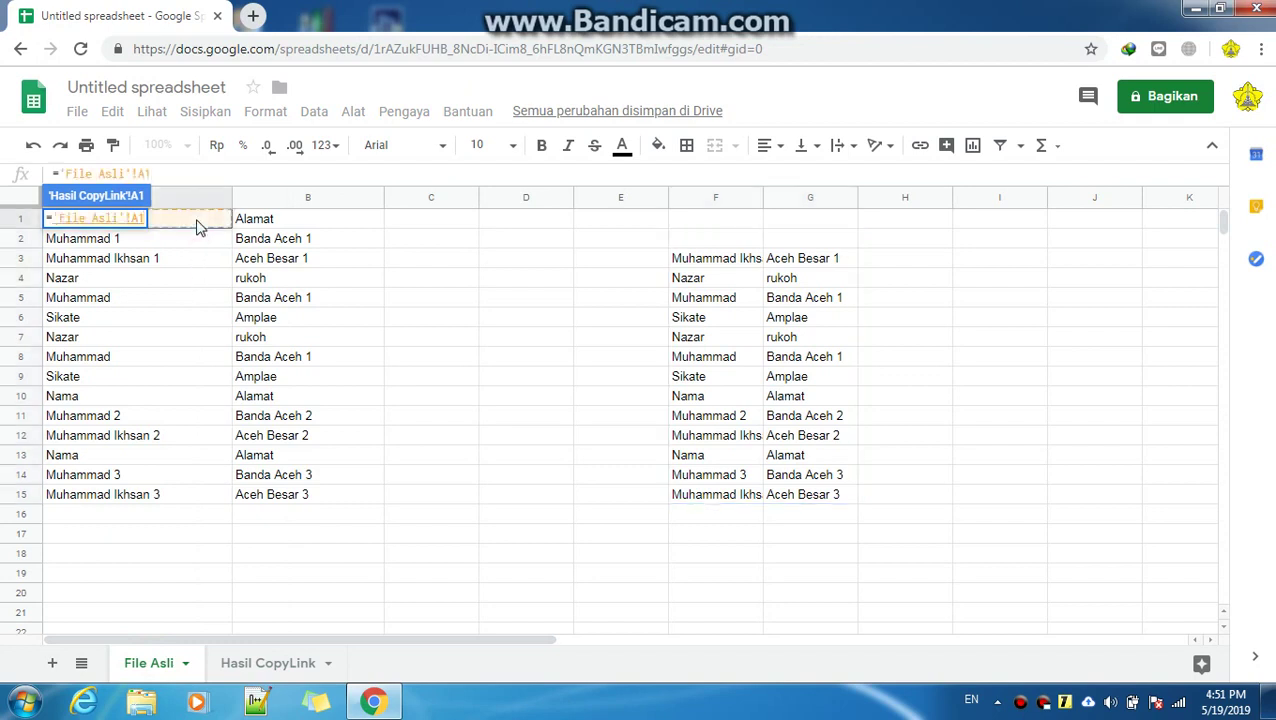
key(Return)
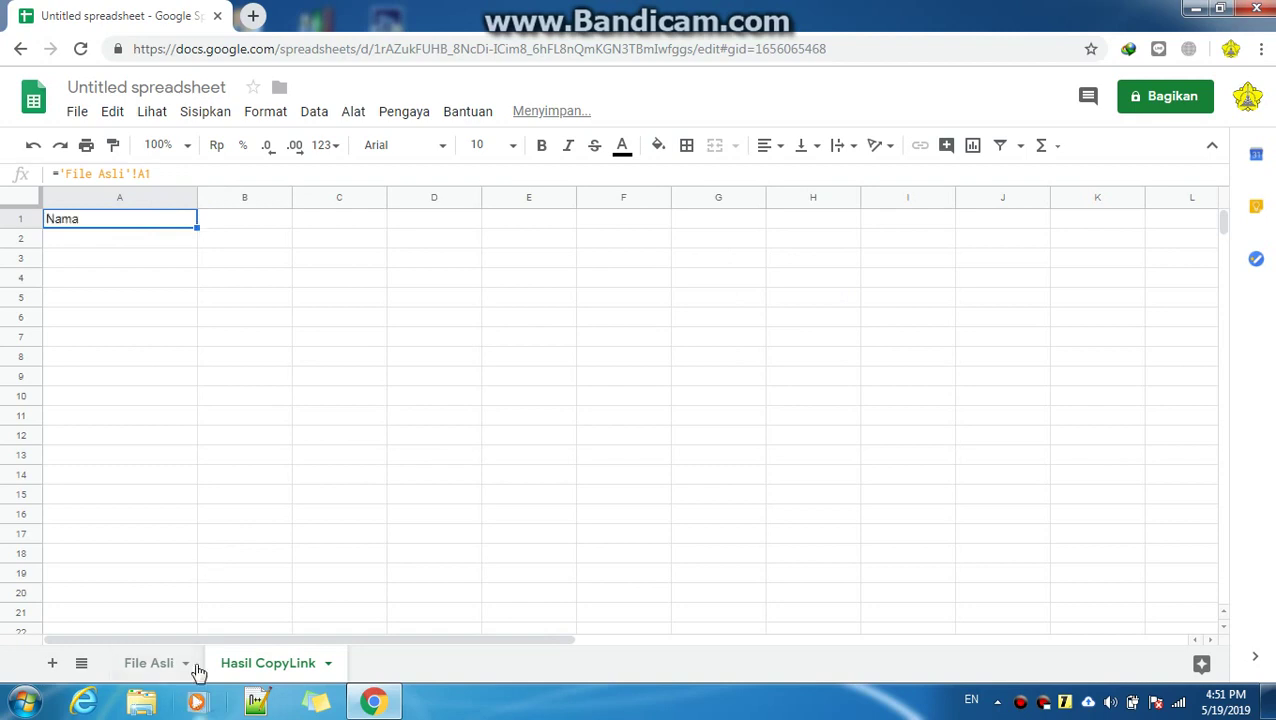
click(117, 279)
click(115, 220)
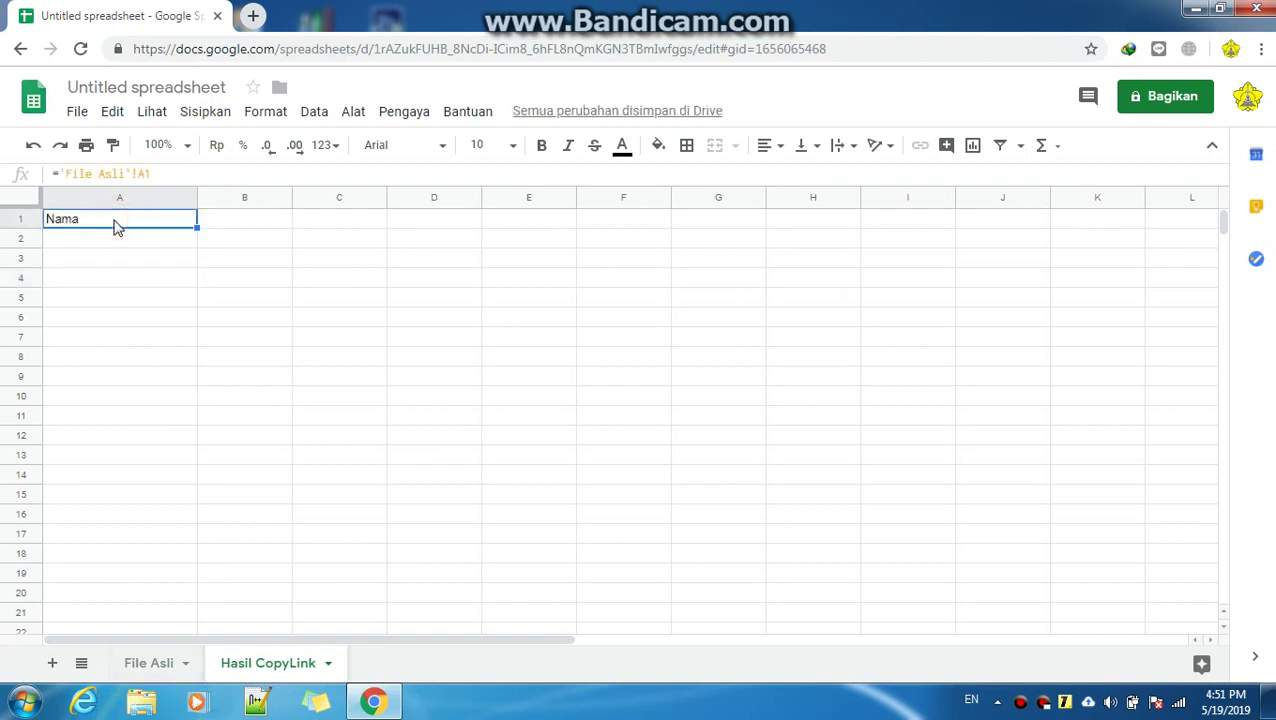
Fill the A1 reference down to row 12 and across to column E.
drag(197, 227, 184, 443)
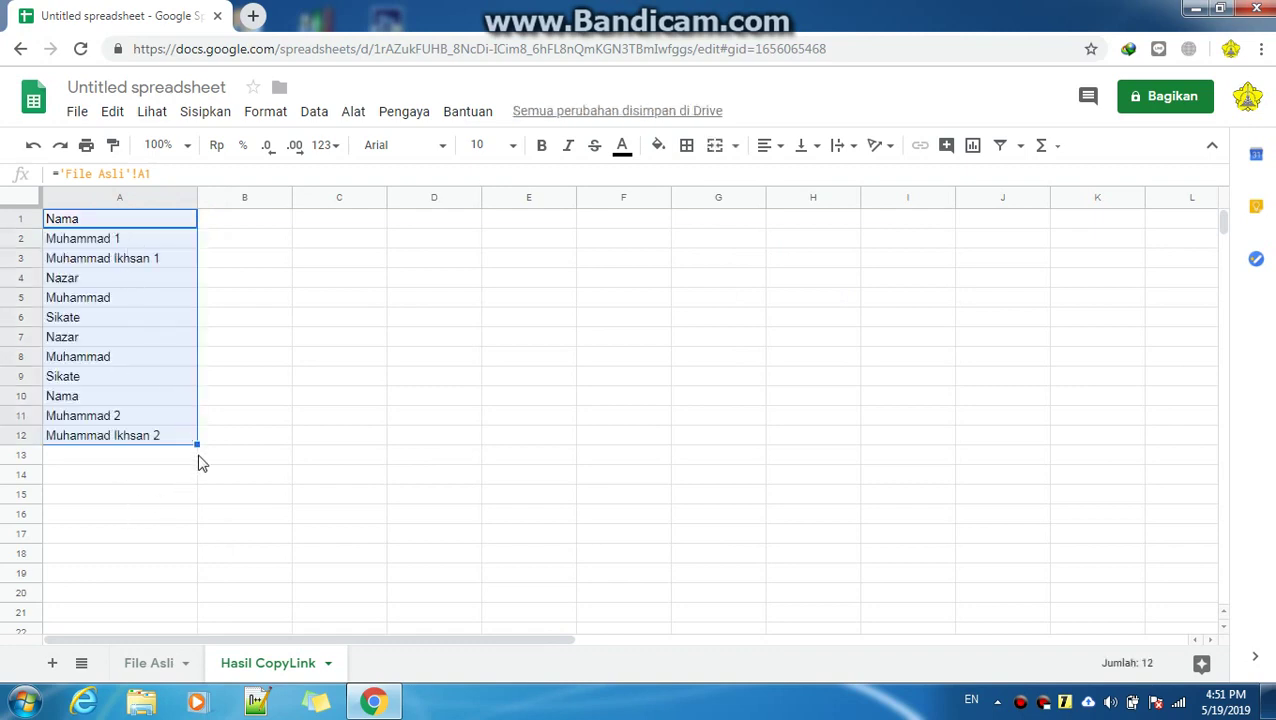
drag(197, 444, 553, 451)
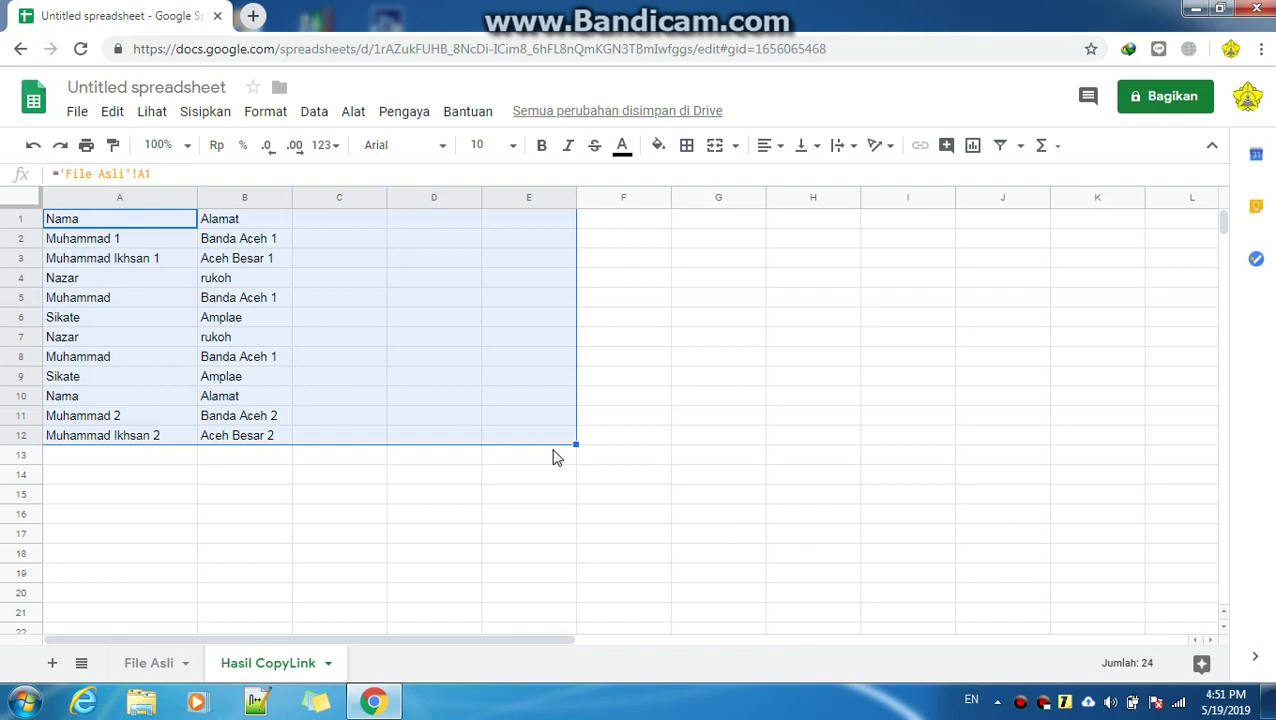
click(370, 509)
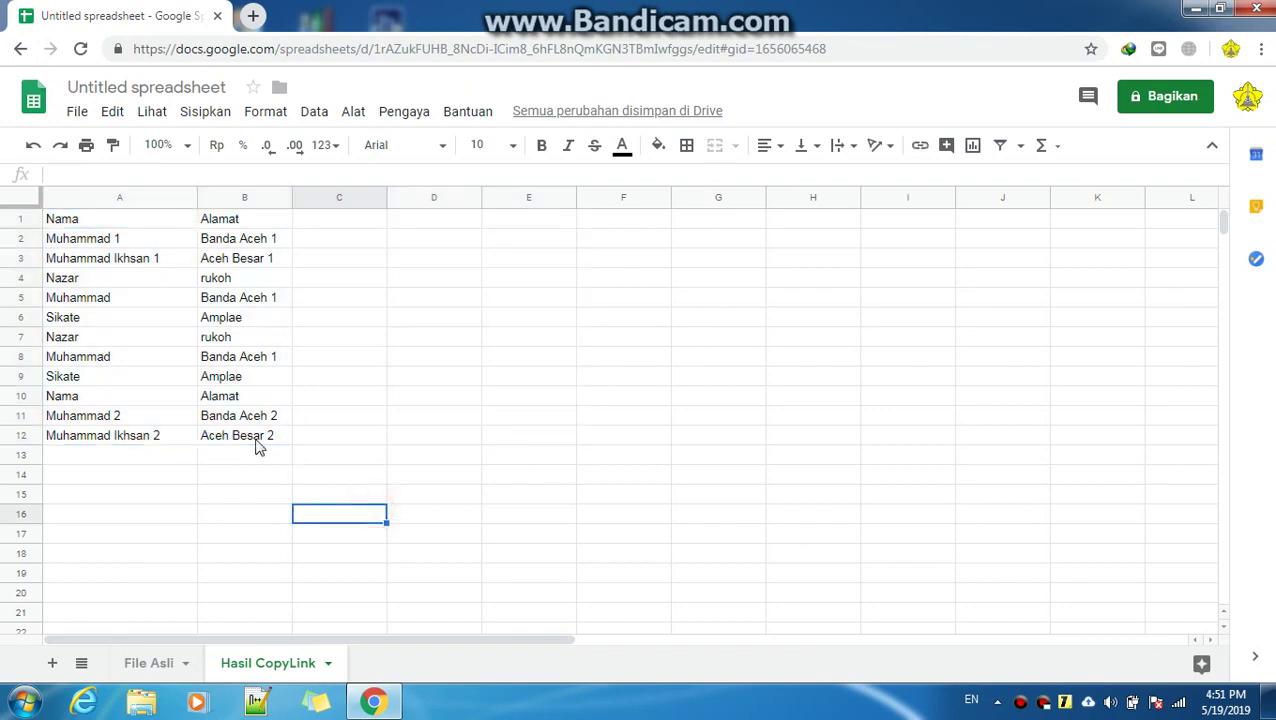
Check the A12 and B12 formulas, then fill A12:B12 down through row 15.
click(255, 443)
click(122, 437)
click(280, 437)
click(135, 437)
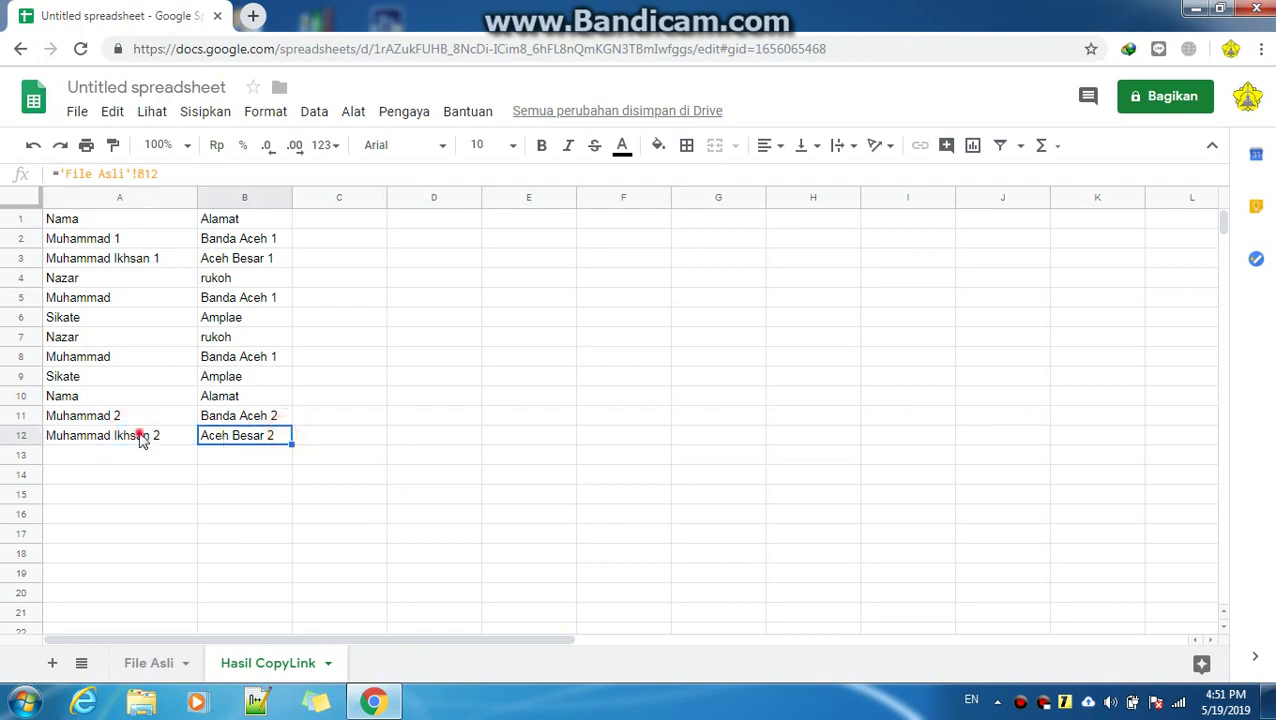
shift+click(244, 440)
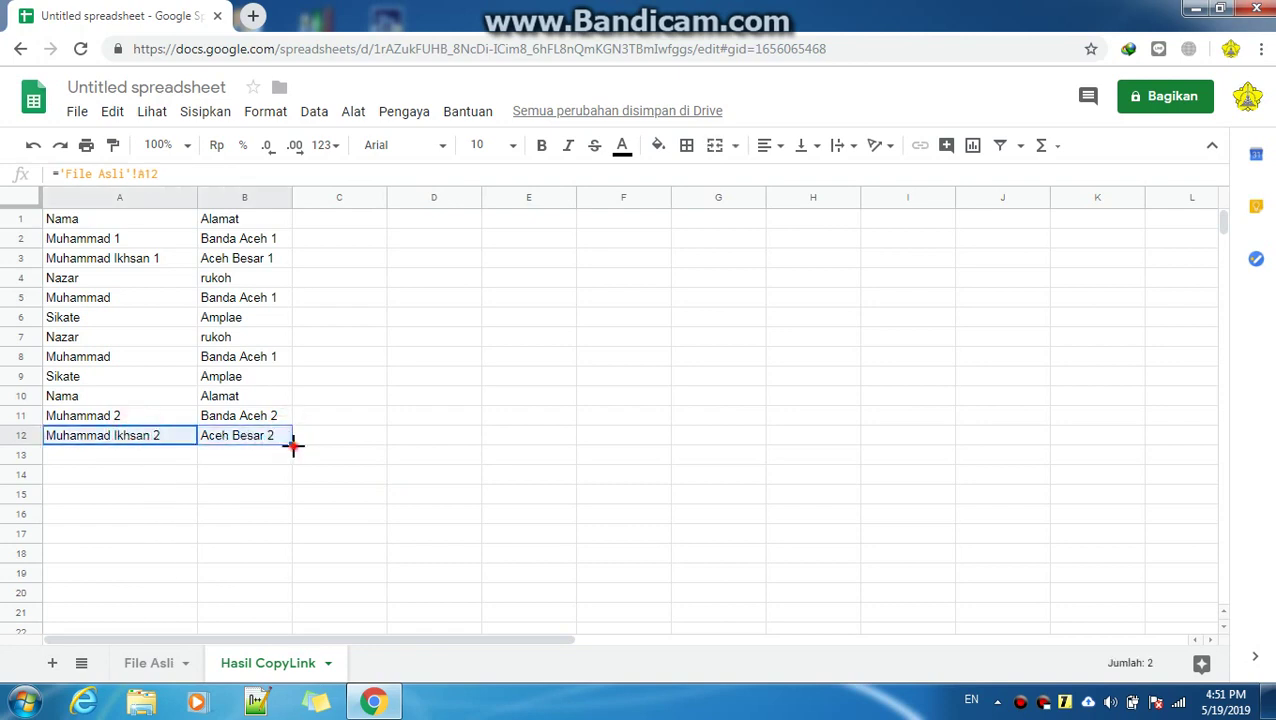
drag(293, 445, 296, 581)
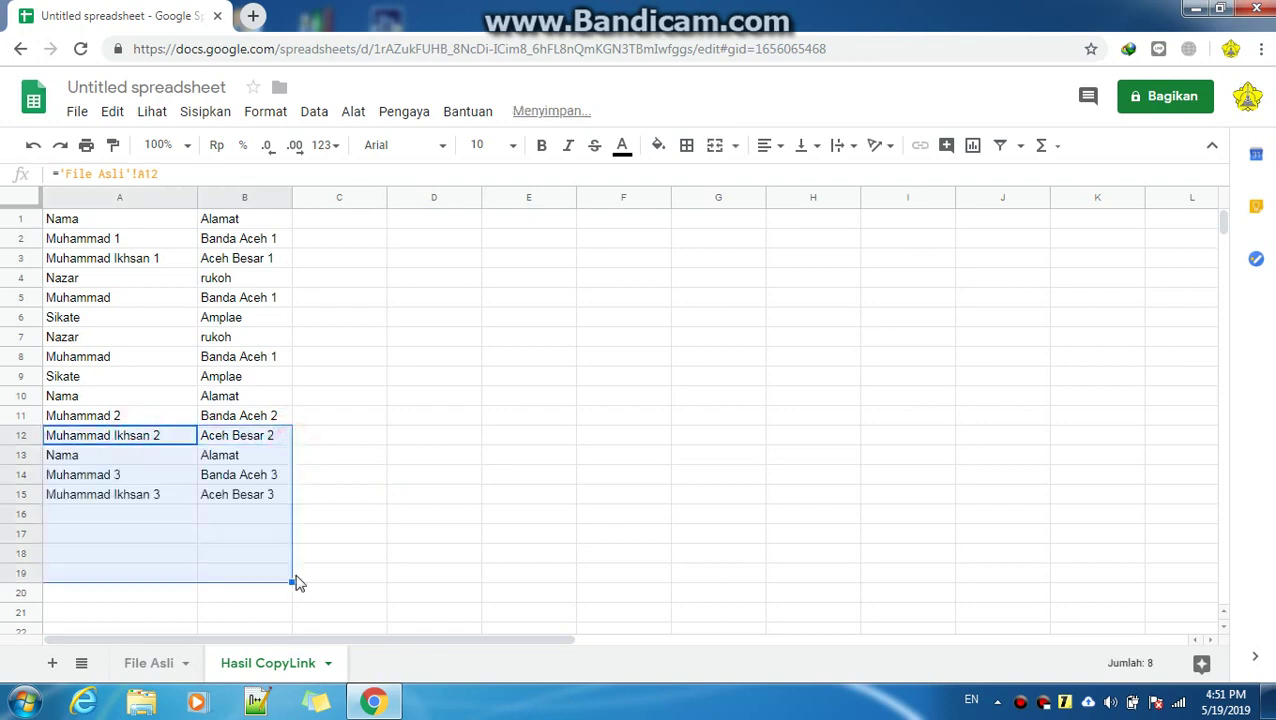
click(335, 532)
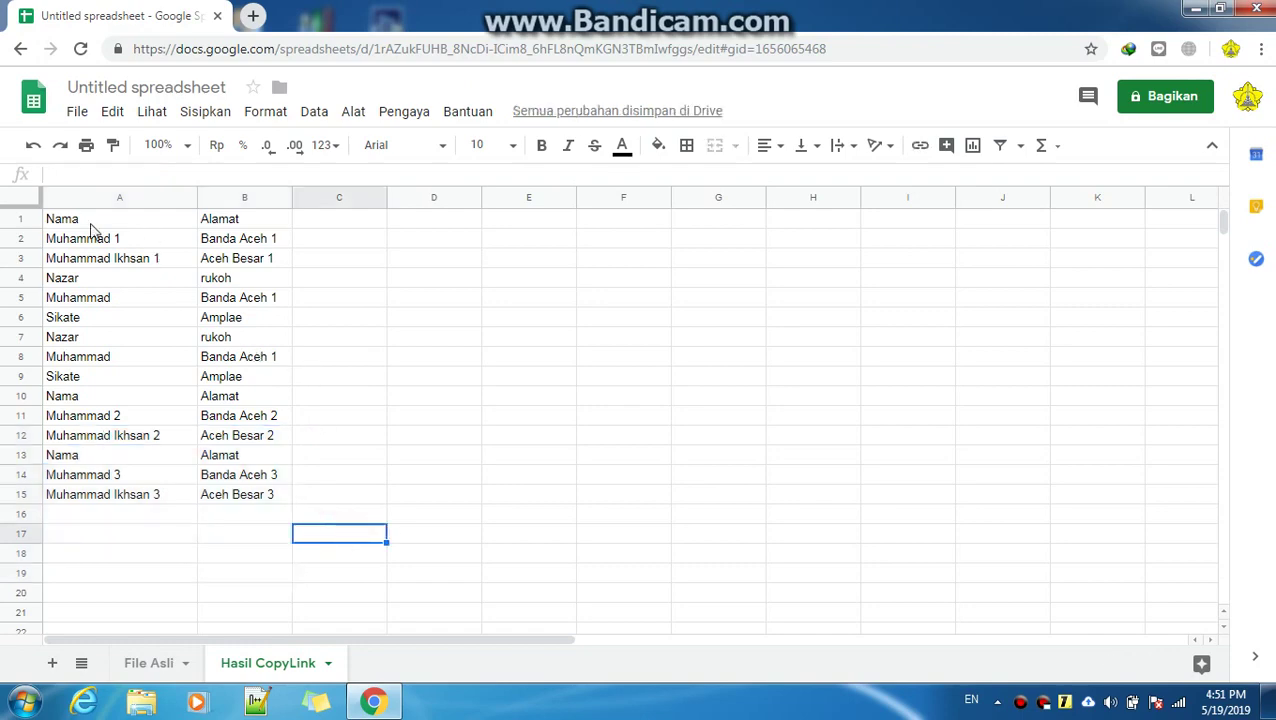
Paste the template below CARA KEDUA and strip its braces, leaving =NAMESHEET'!RANGE.
click(1196, 9)
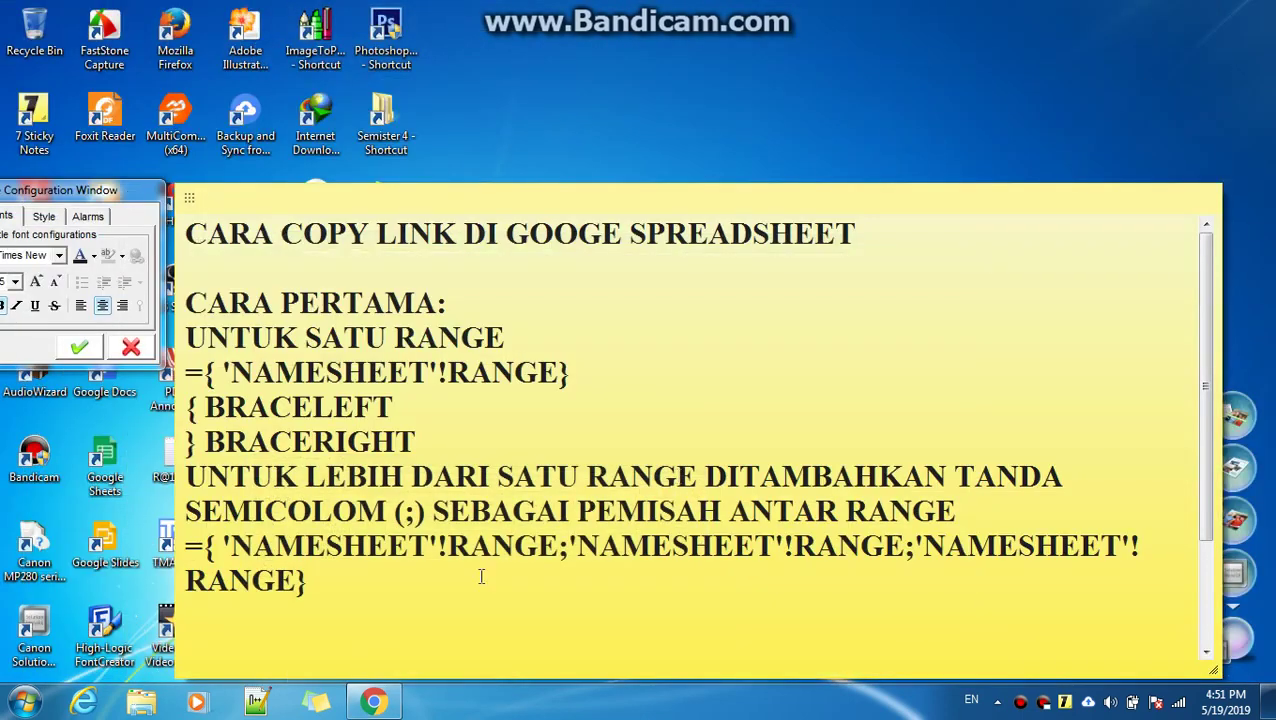
click(353, 585)
drag(598, 372, 175, 373)
key(ctrl+c)
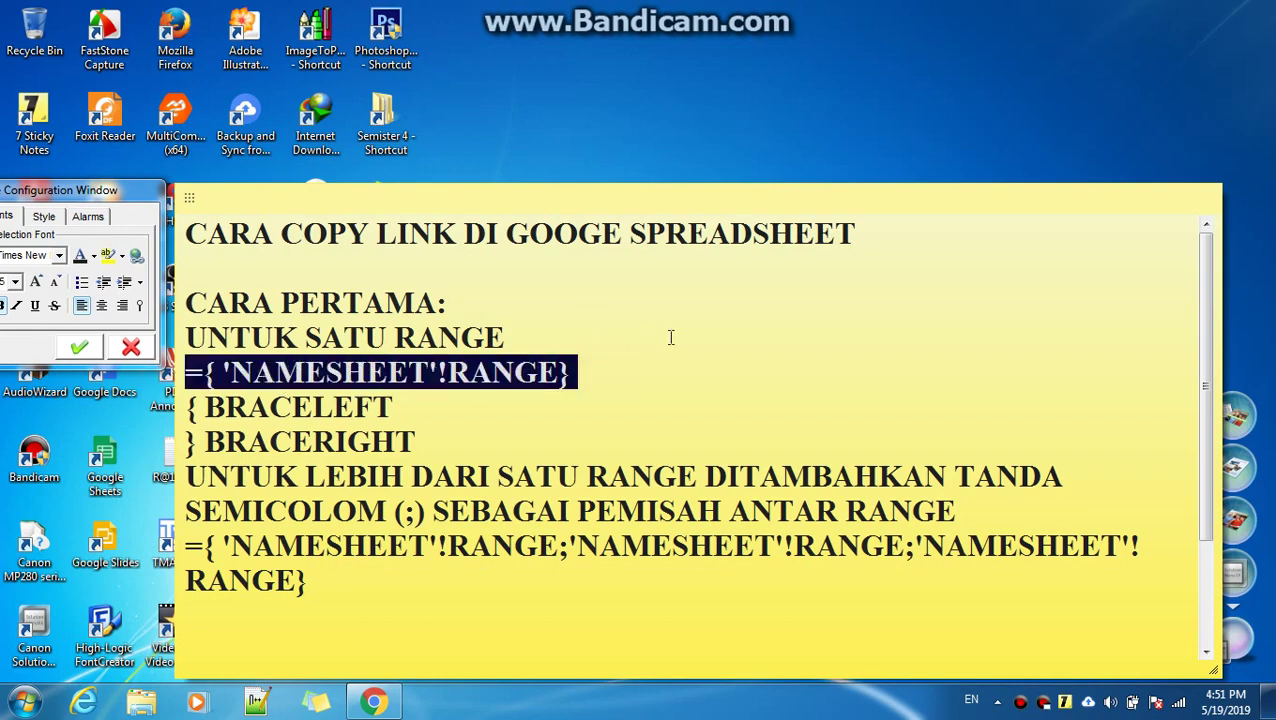
drag(1202, 390, 1202, 493)
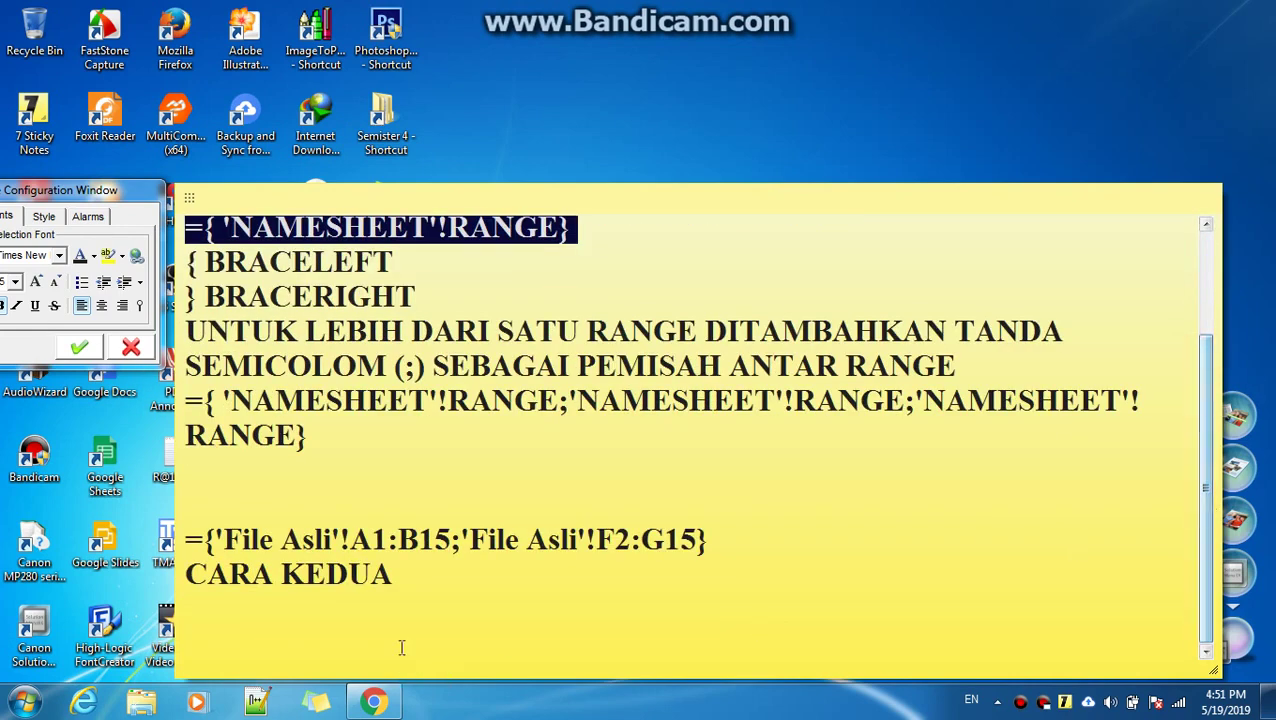
click(405, 610)
key(ctrl+v)
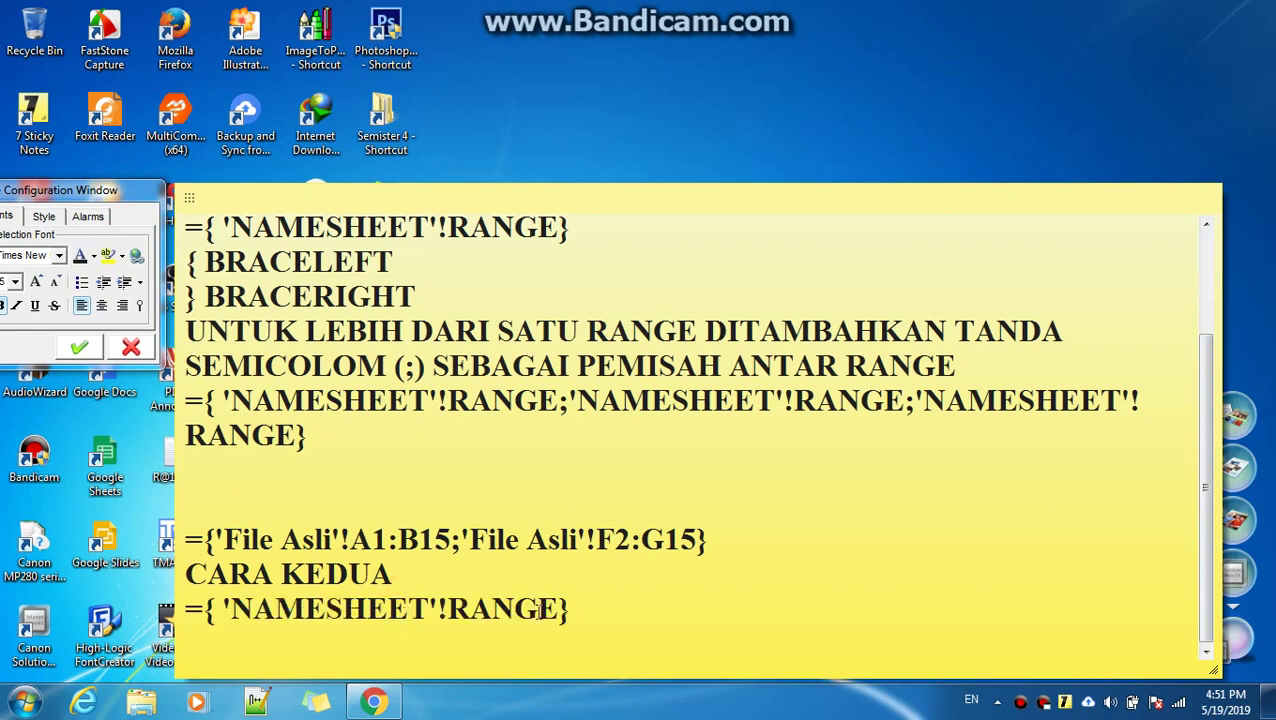
key(BackSpace)
click(229, 607)
key(BackSpace)
key(BackSpace)
key(BackSpace)
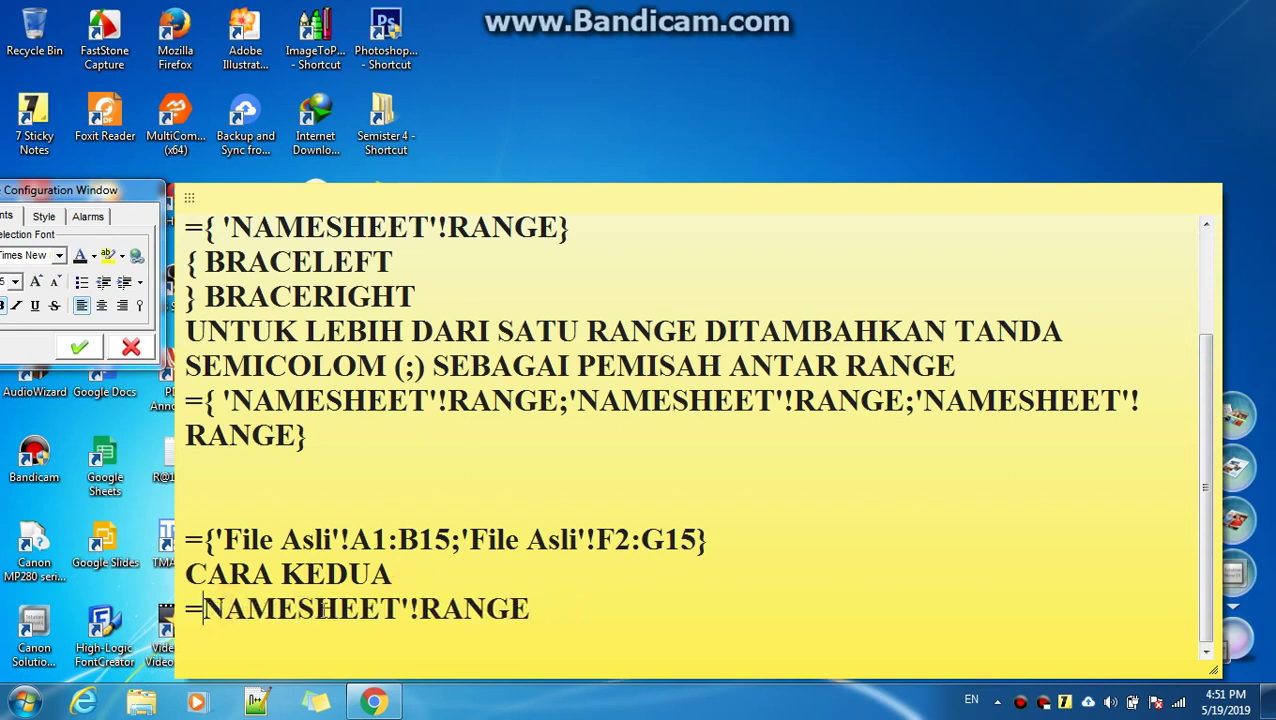
Add the line INGAT HANYA DITUNJUKKAN PADA SATU CELL YANG PERTAMA below it.
key(Return)
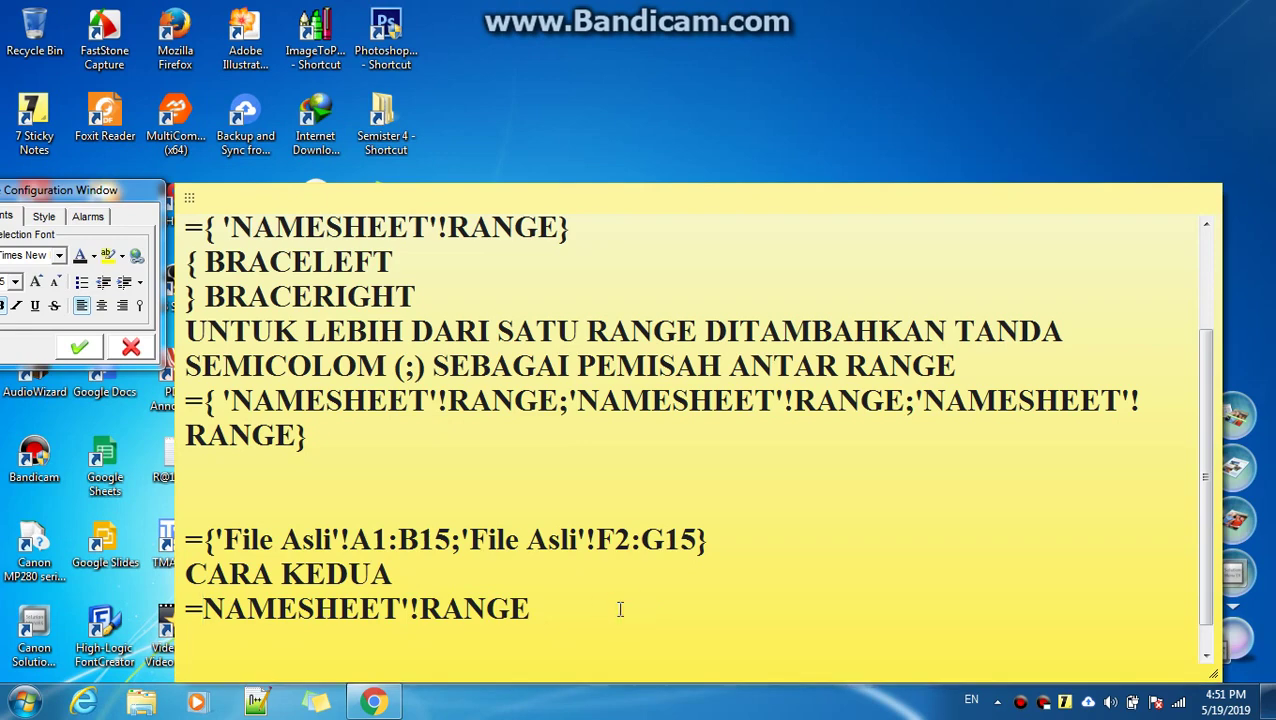
text(INGAT HNA)
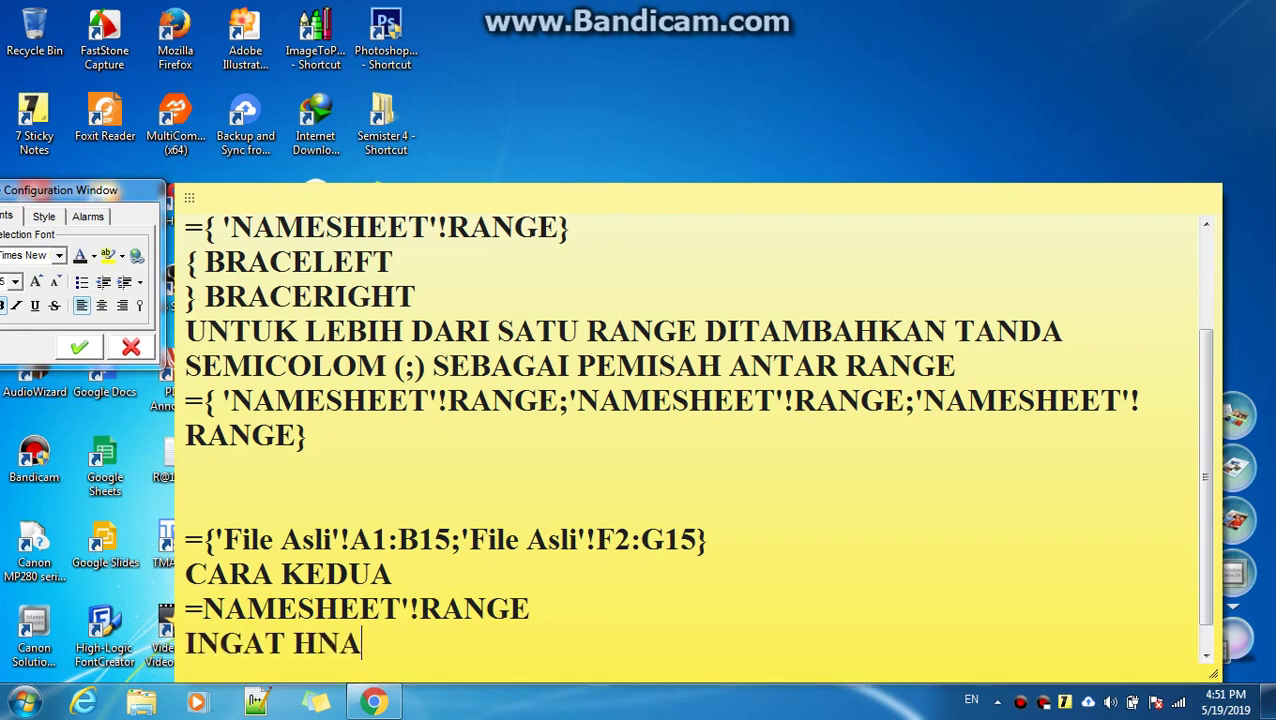
key(BackSpace)
key(BackSpace)
text(ANYA )
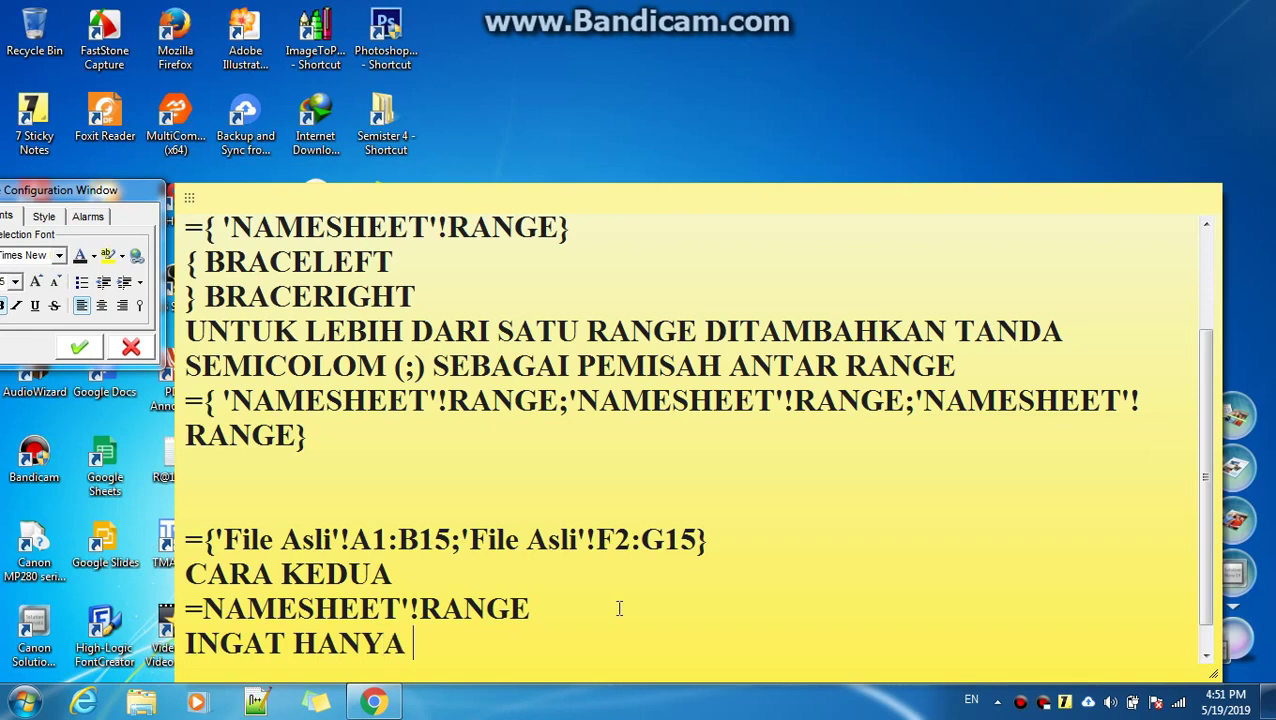
text(DITU)
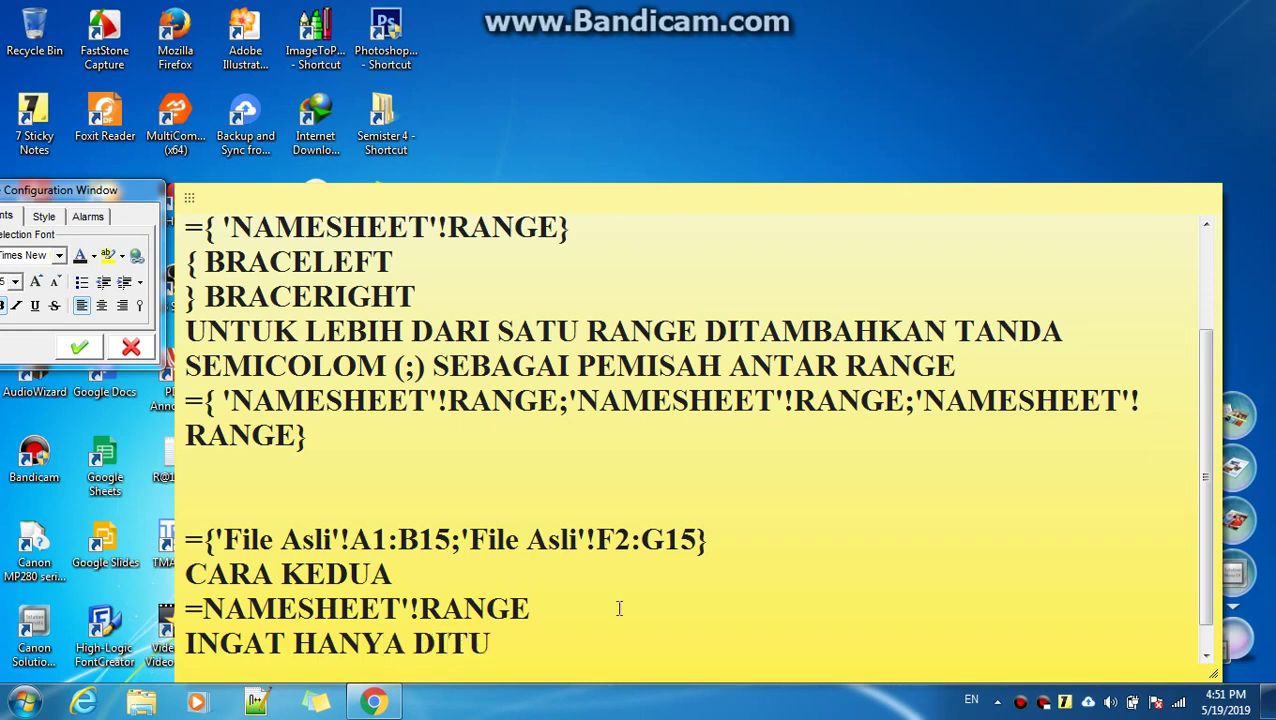
text(NJUKKAN PA)
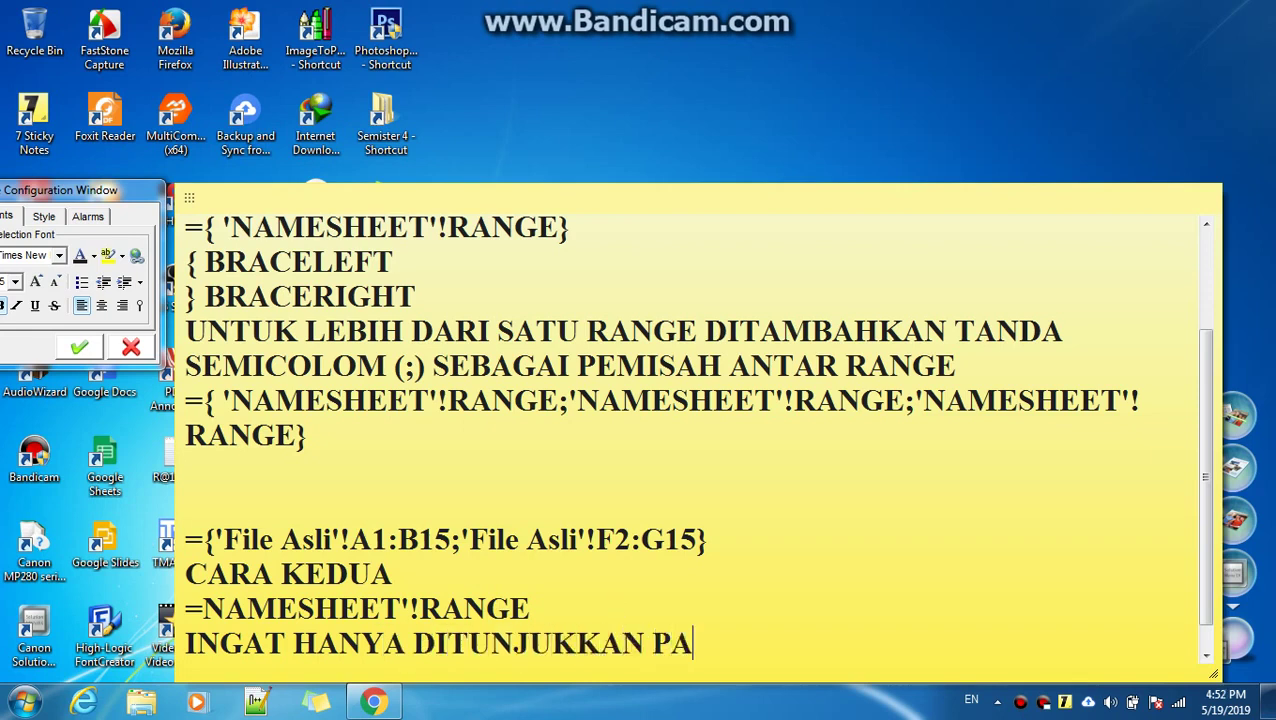
text(DA SATU CE)
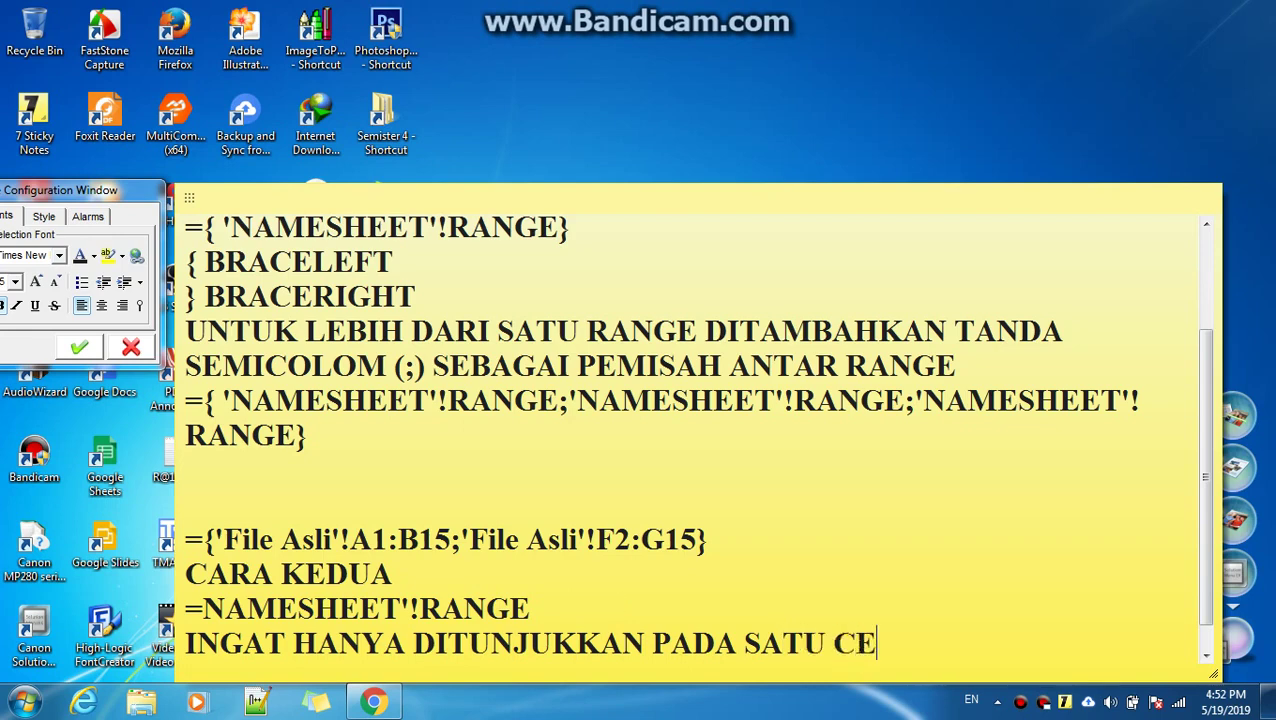
text(LL YANG PERT)
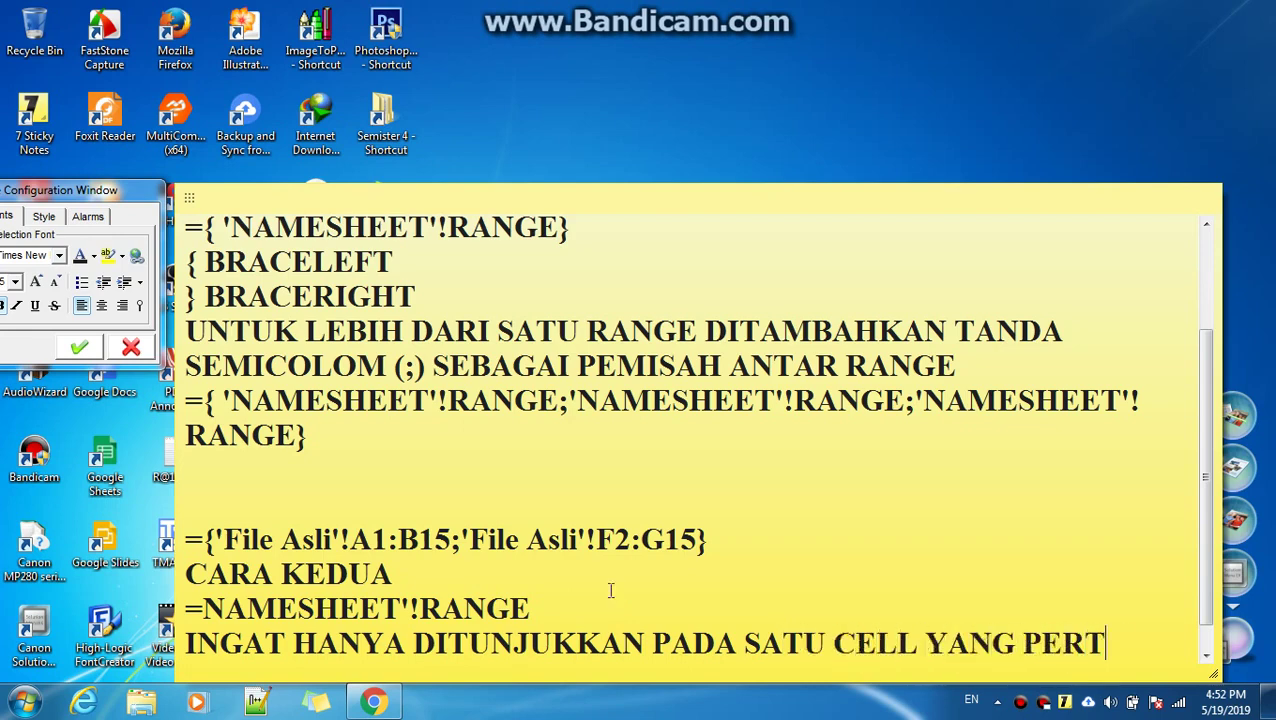
text(AMA)
key(Return)
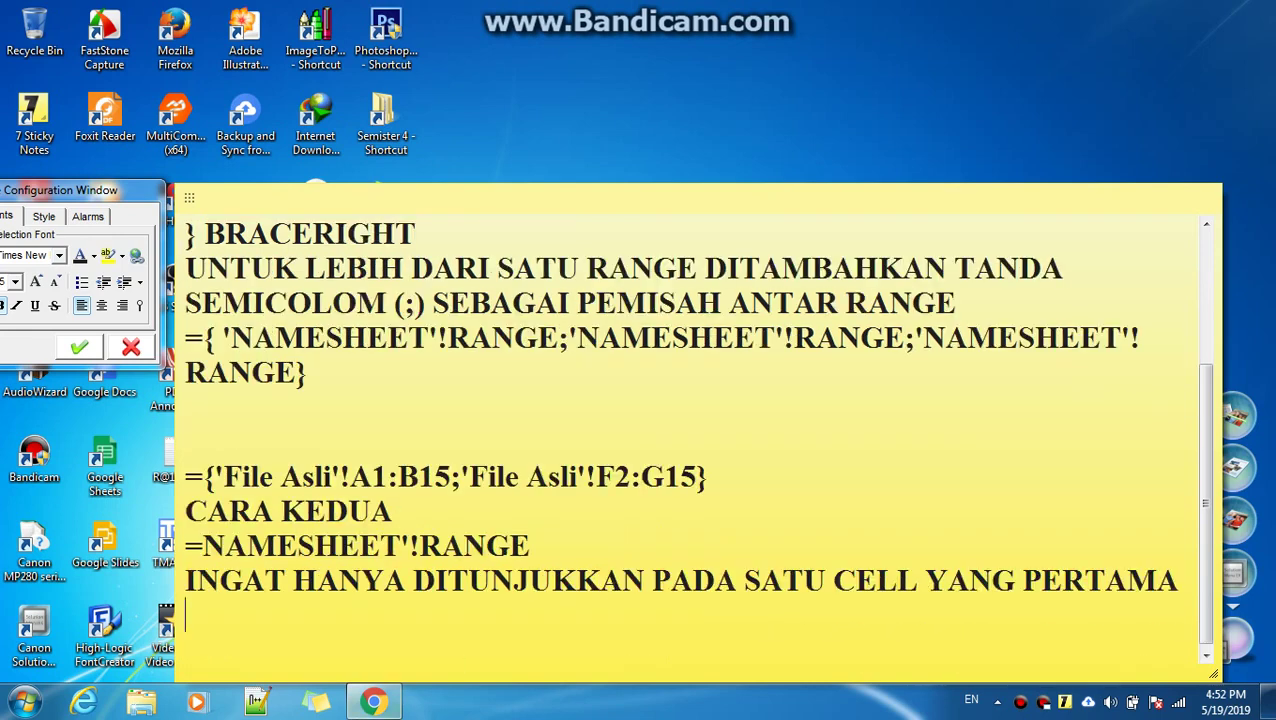
Return to the spreadsheet and erase the File Asli reference formula in cell A1.
click(373, 701)
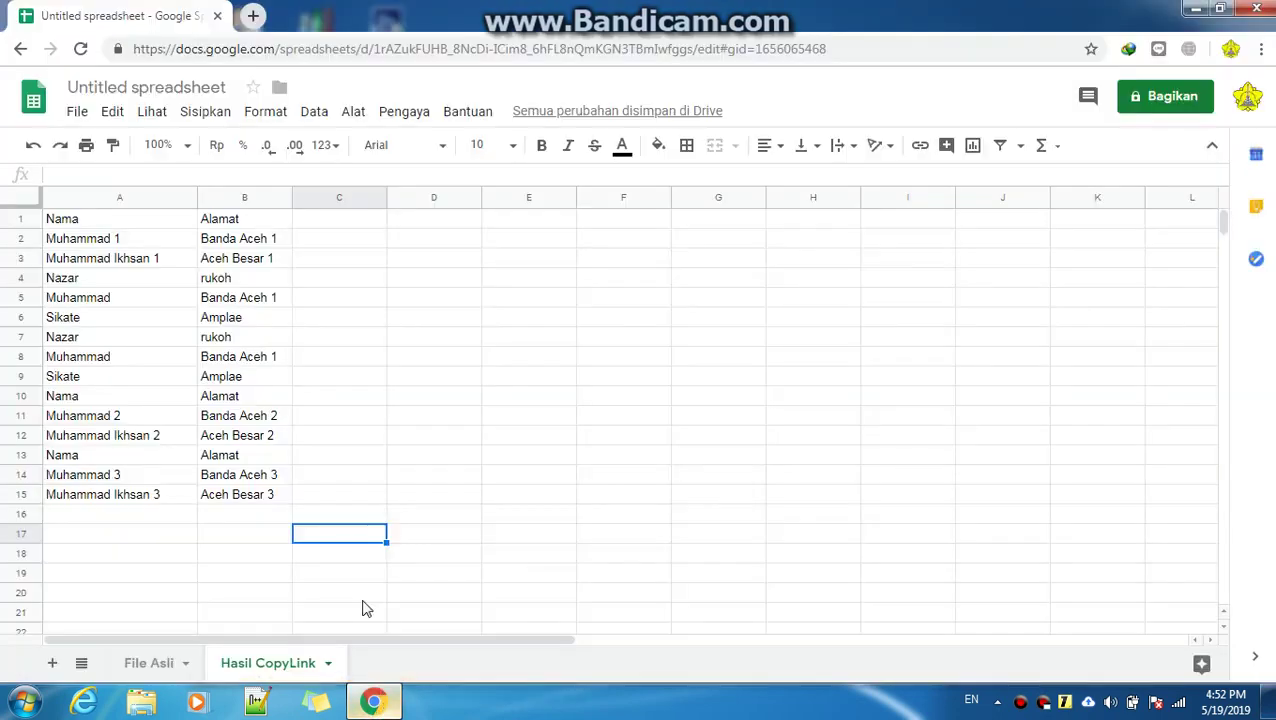
click(145, 226)
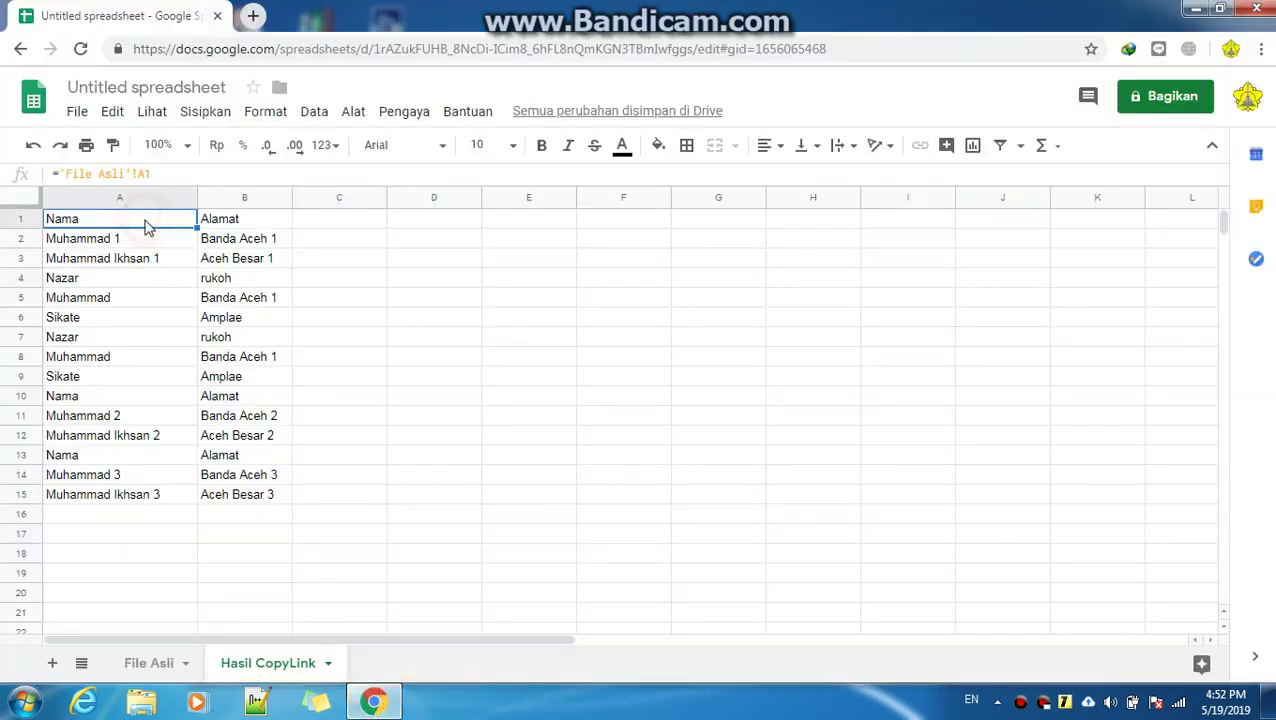
click(170, 173)
key(BackSpace)
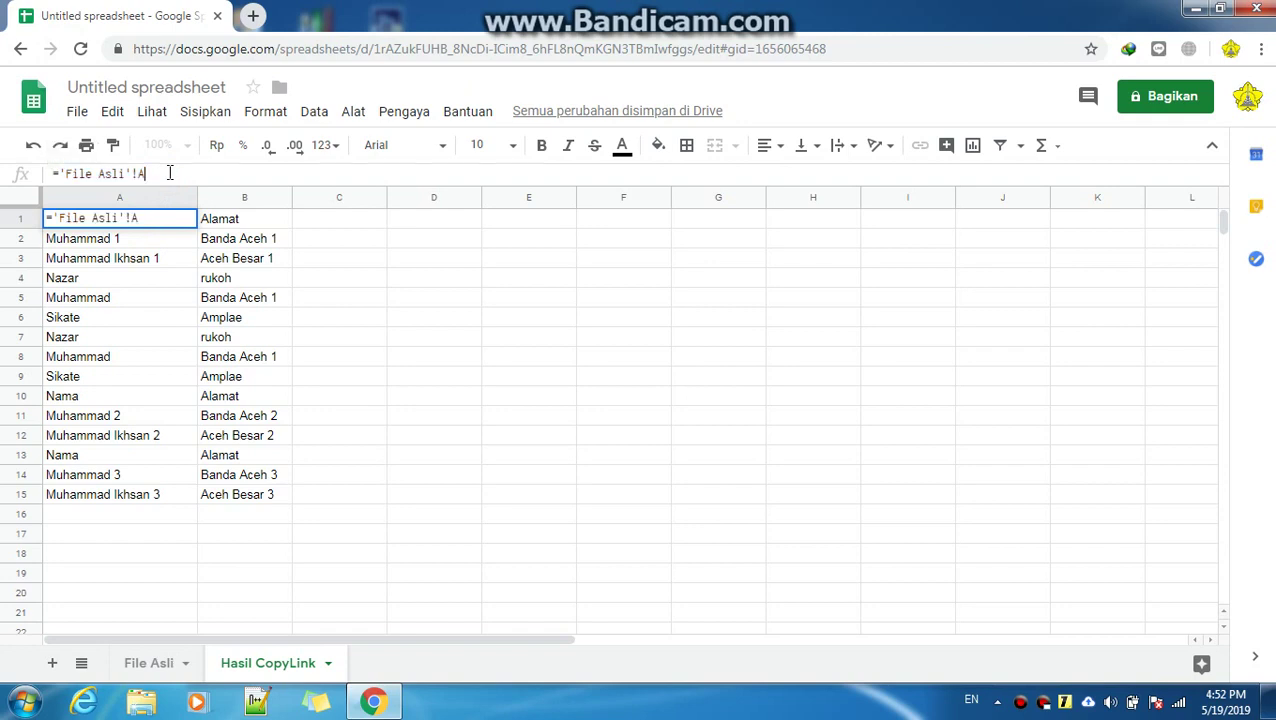
key(BackSpace)
key(BackSpace)
key(BackSpace)
key(BackSpace)
key(BackSpace)
key(BackSpace)
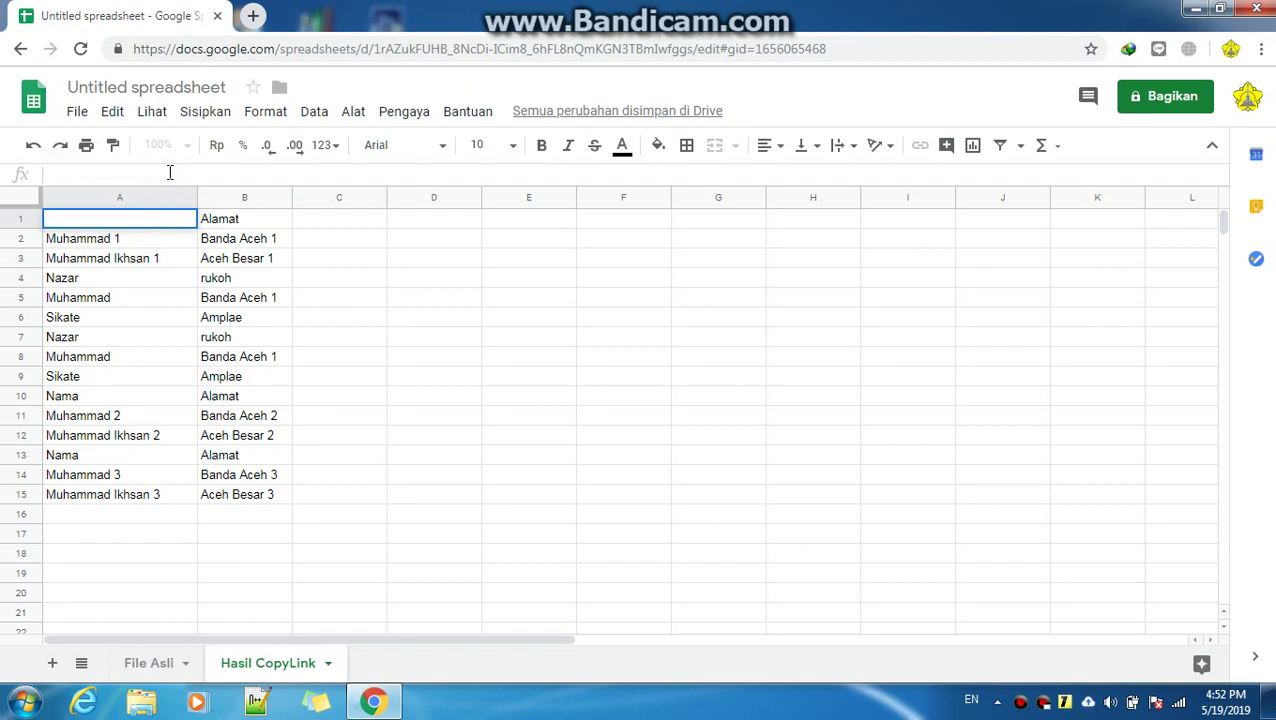
text(=)
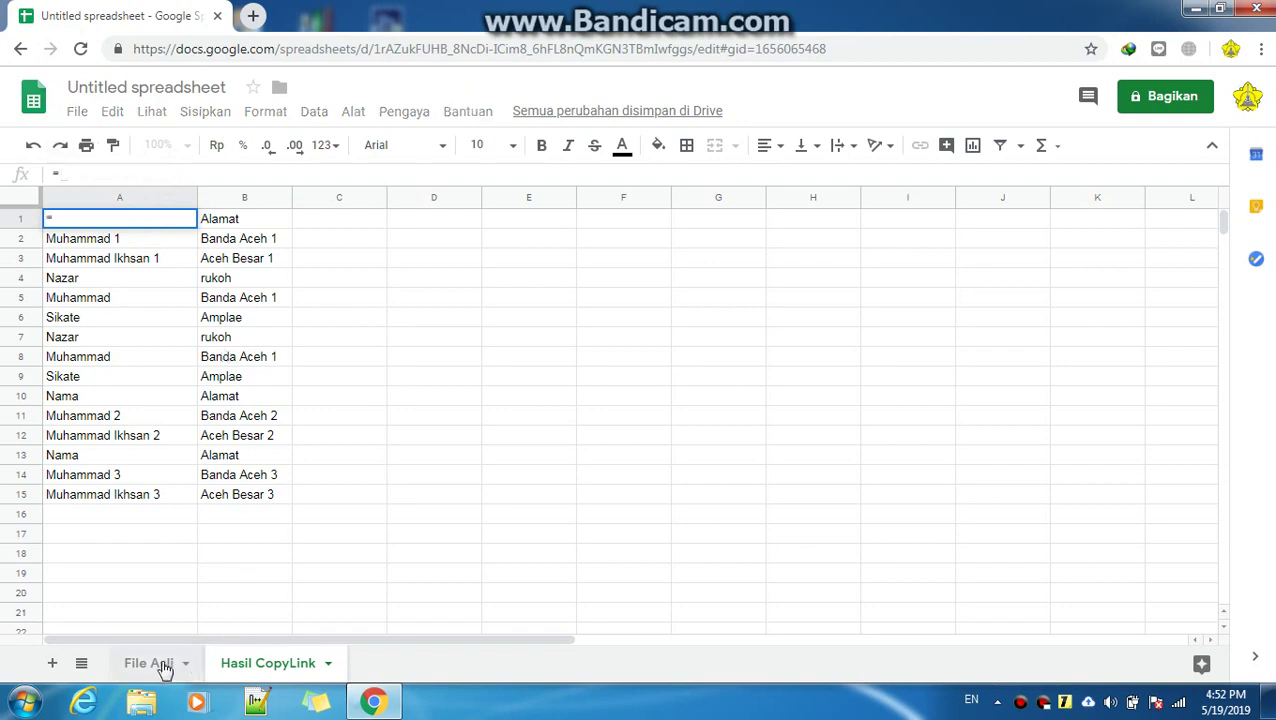
click(163, 665)
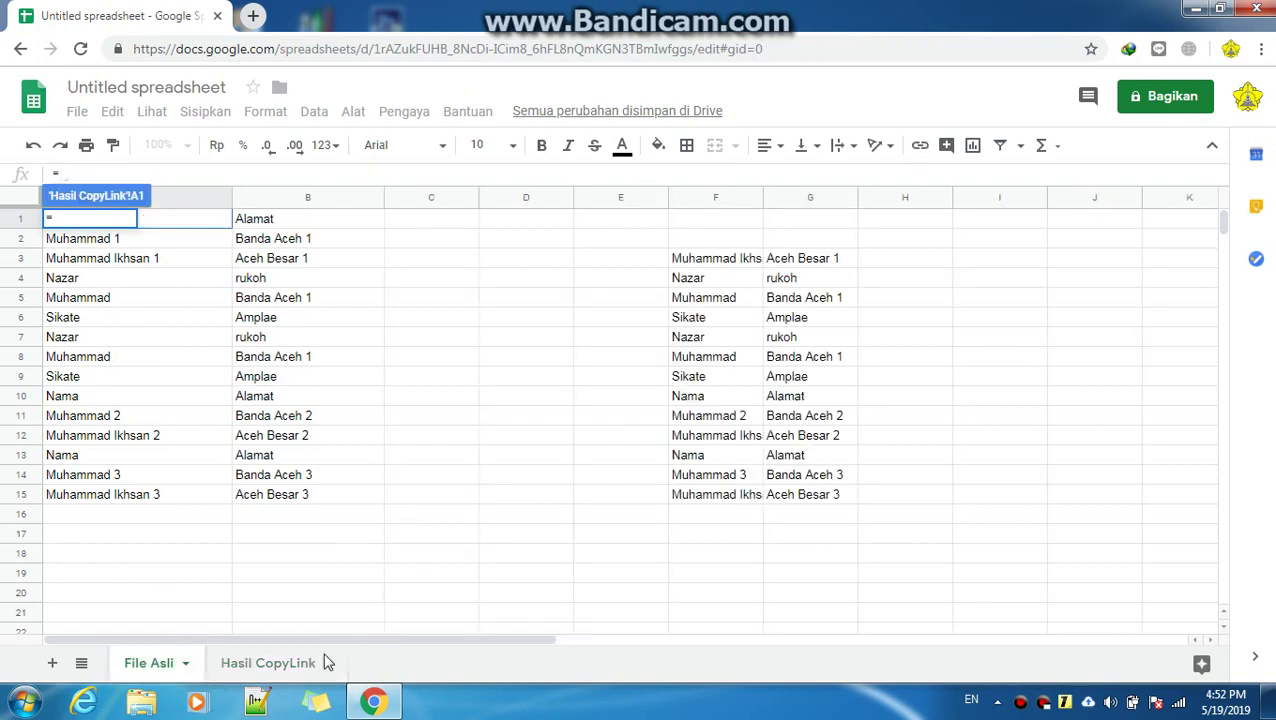
click(295, 666)
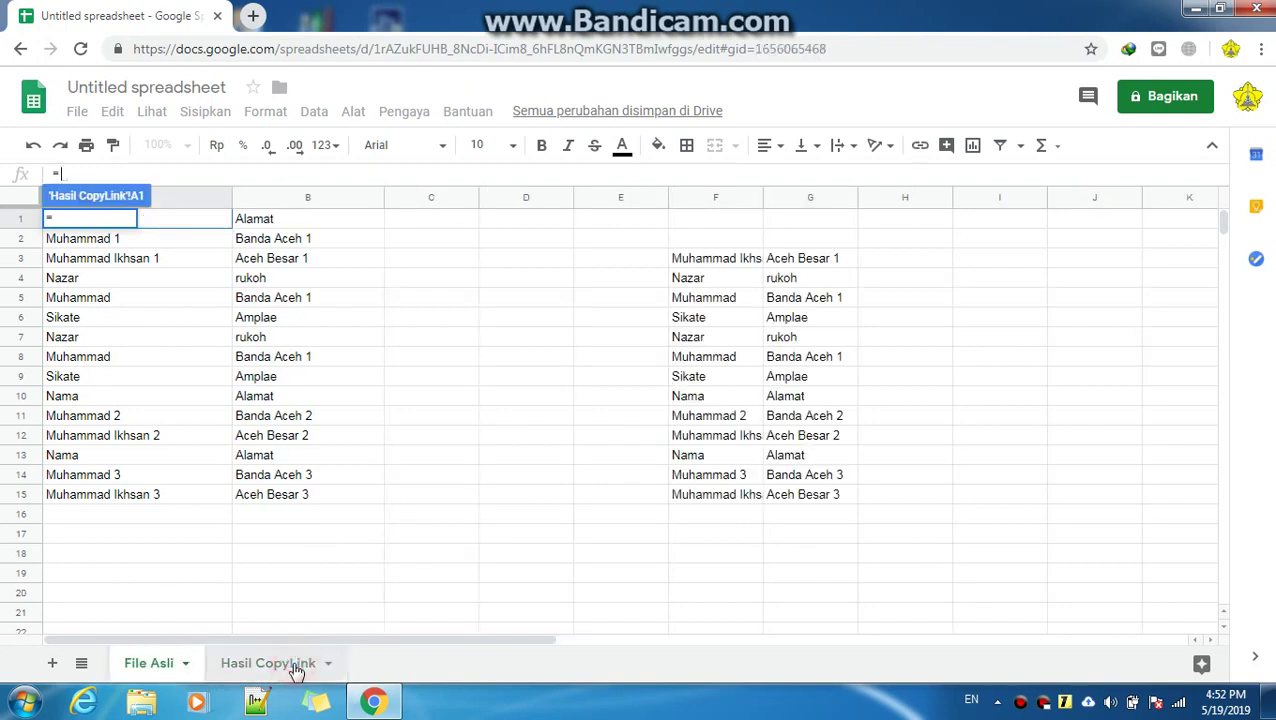
click(210, 531)
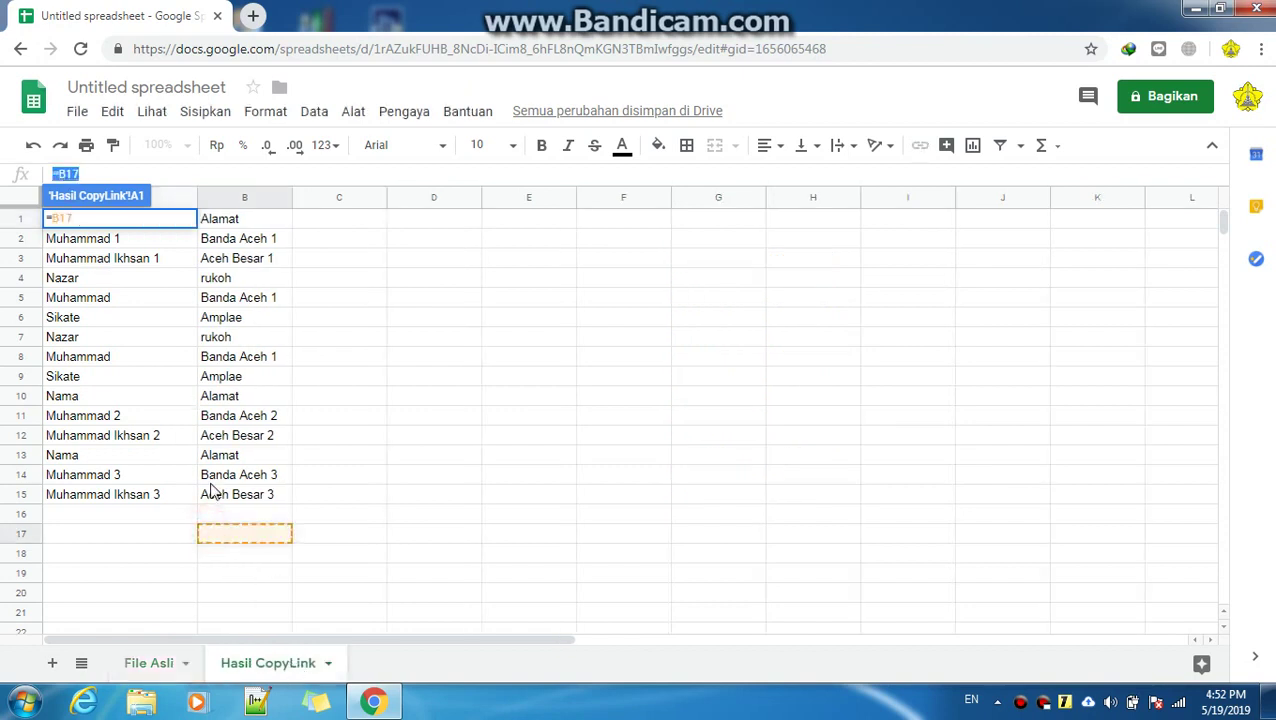
click(110, 172)
key(BackSpace)
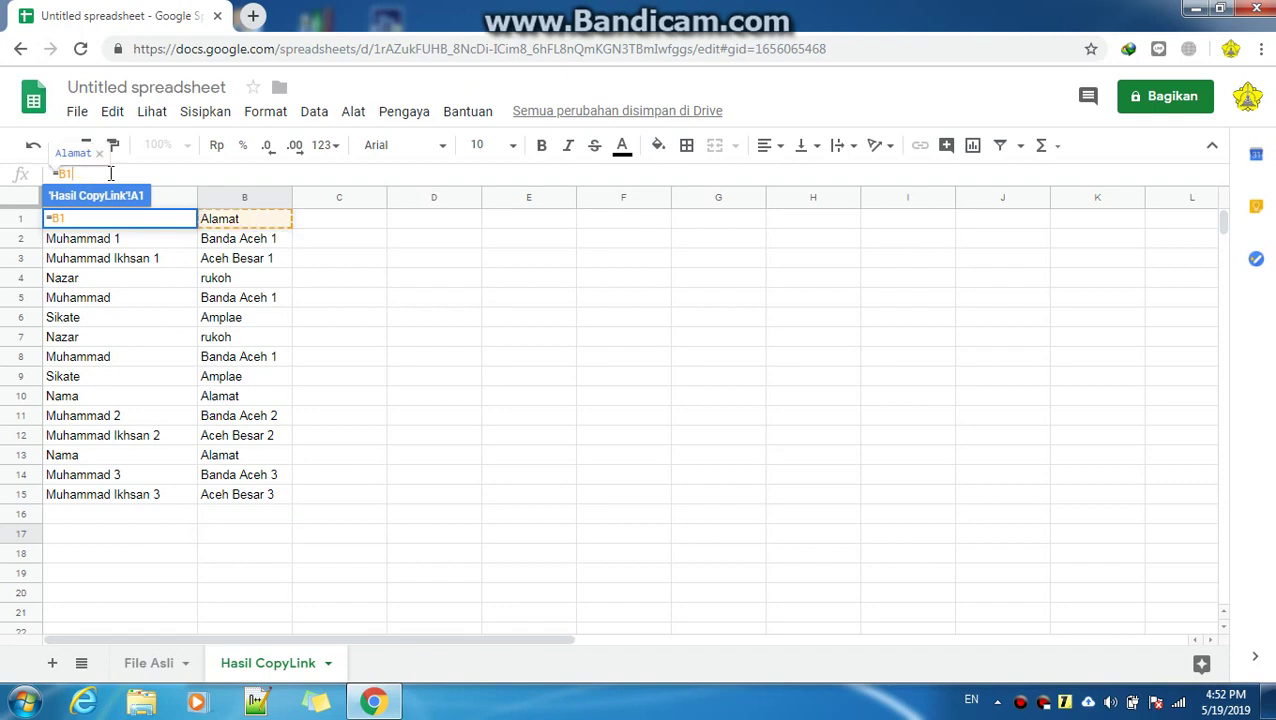
key(BackSpace)
key(BackSpace)
key(BackSpace)
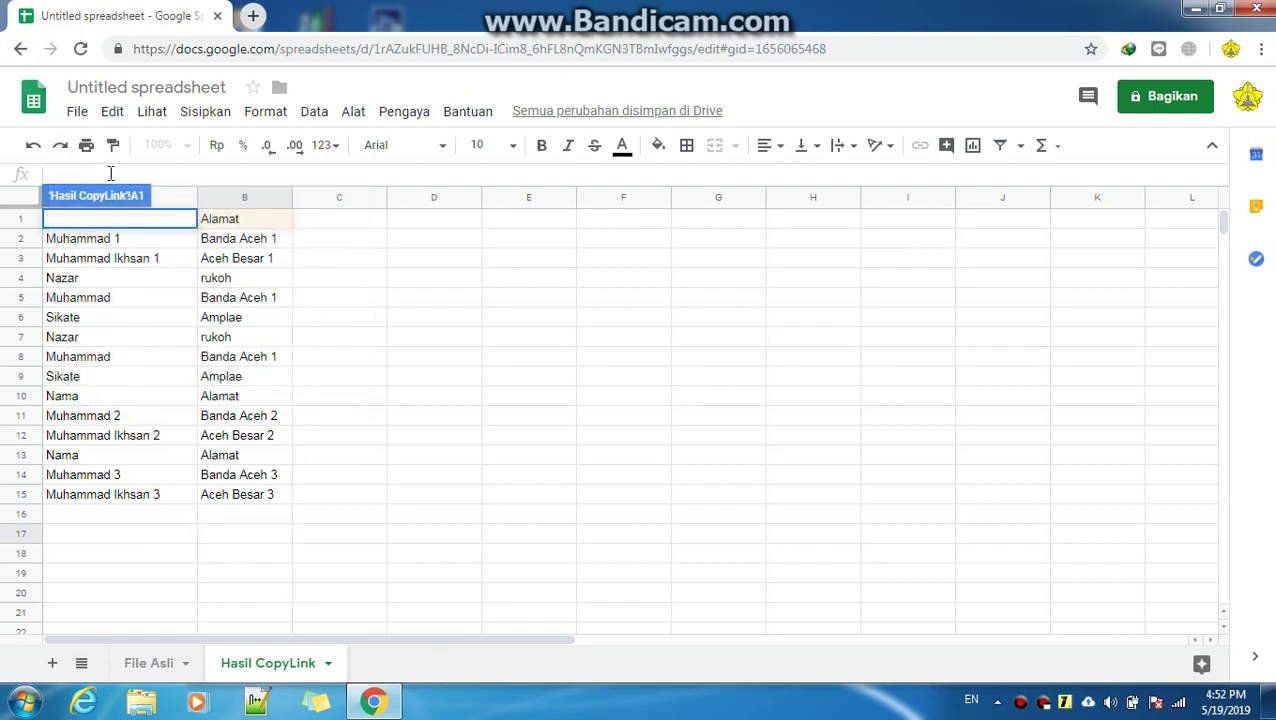
key(Return)
key(Return)
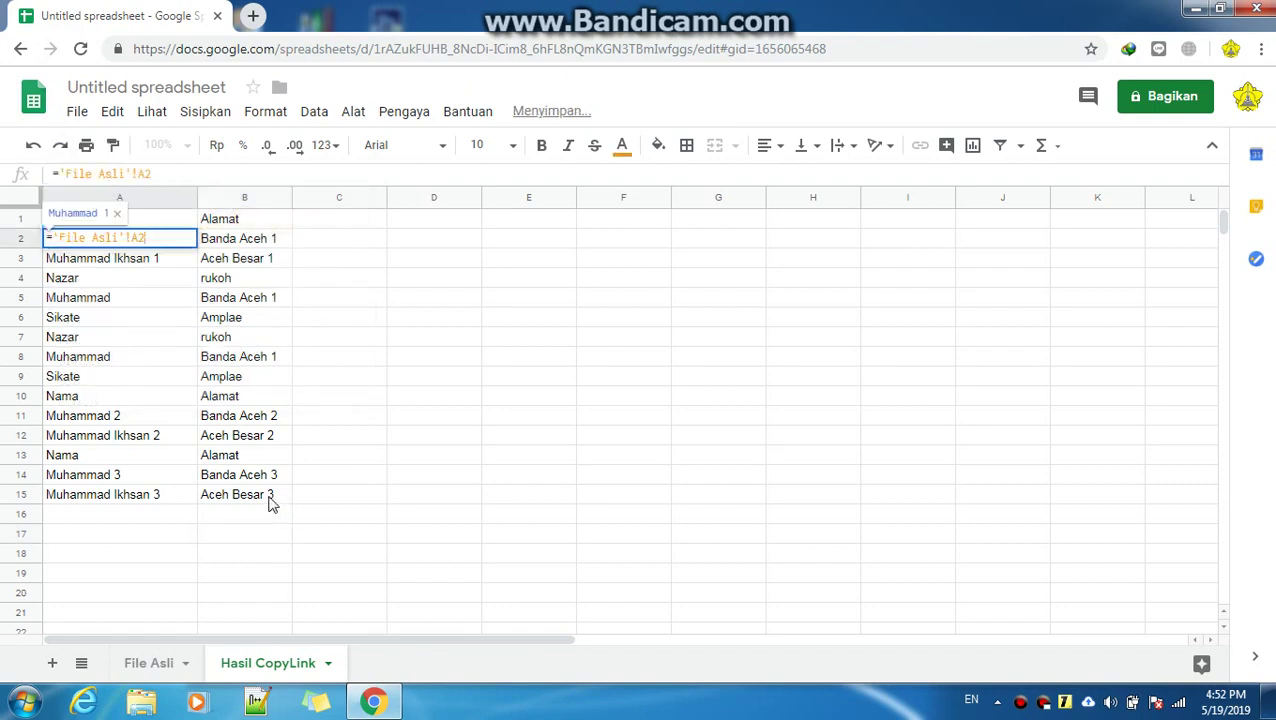
Clear the mirrored Nama/Alamat contents from range A1:B17.
click(269, 500)
click(268, 535)
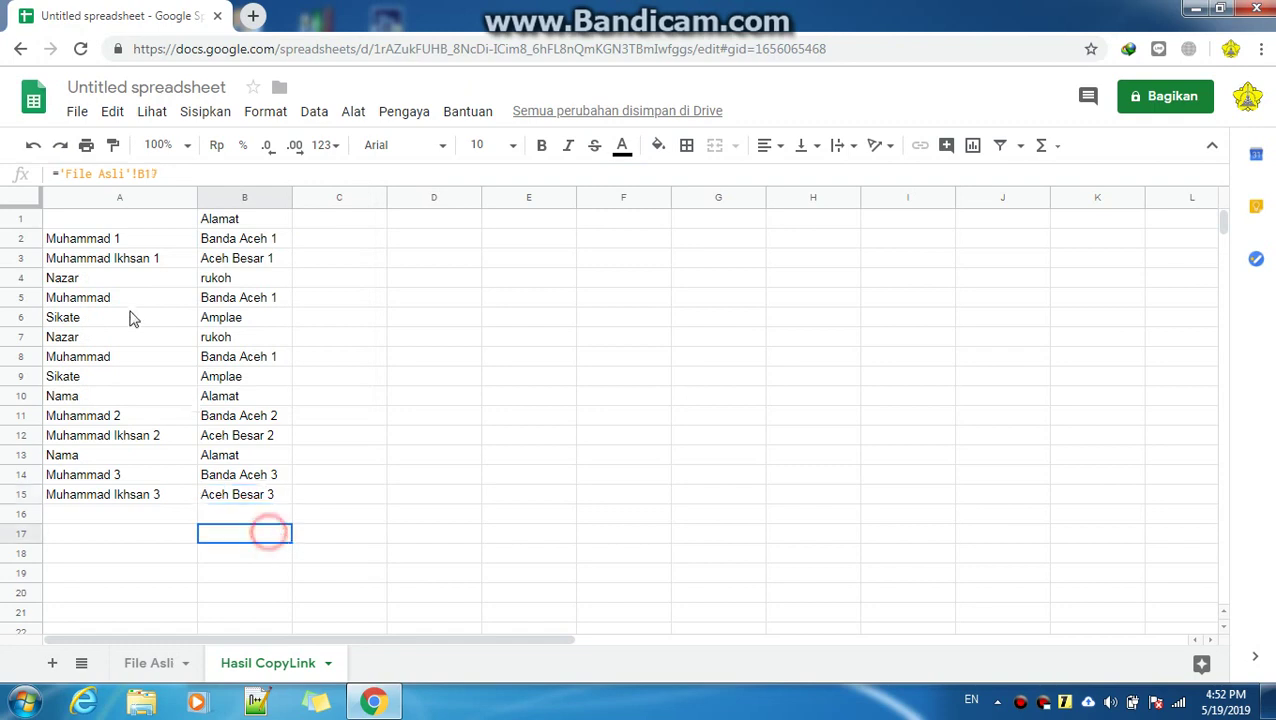
shift+click(72, 208)
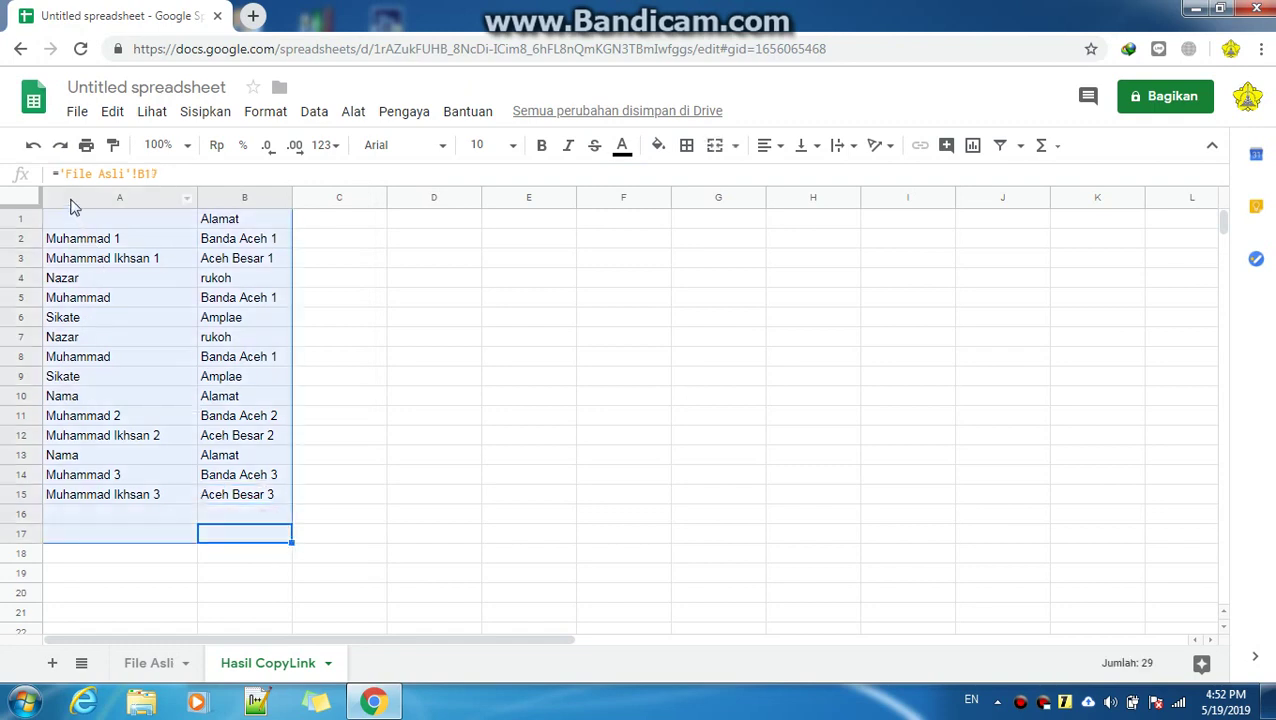
key(Delete)
click(105, 222)
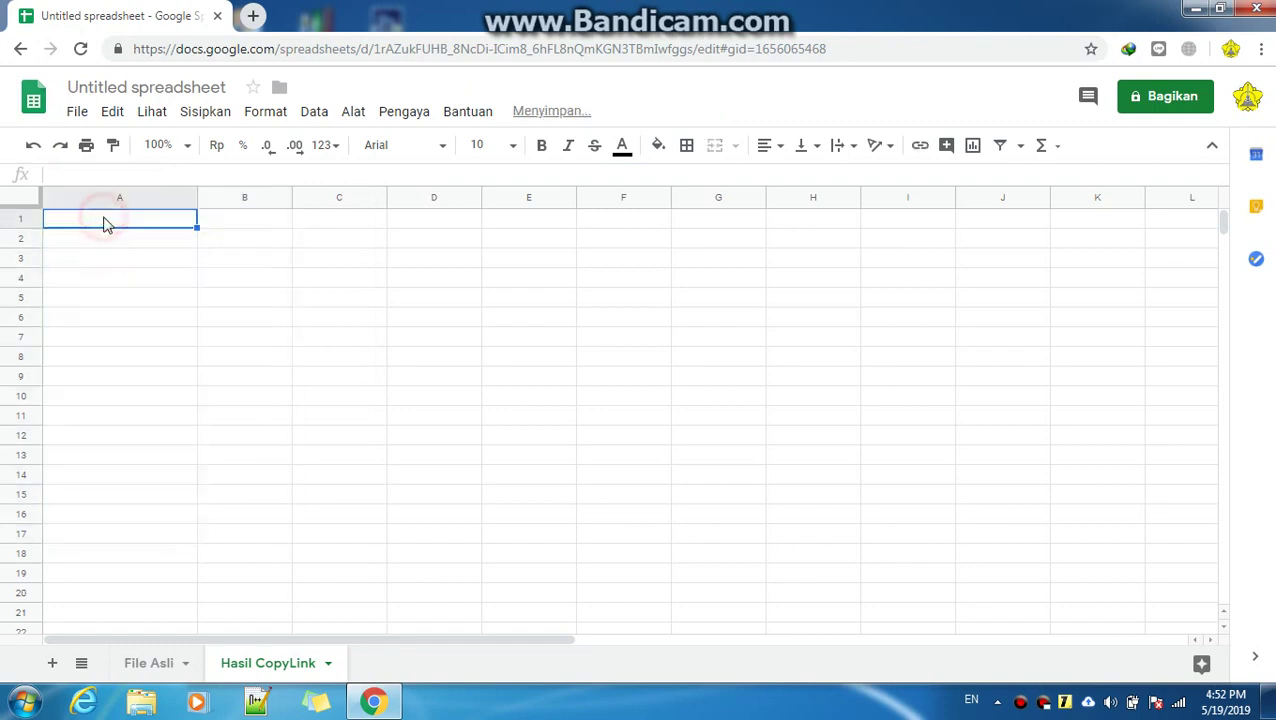
text(=)
click(130, 665)
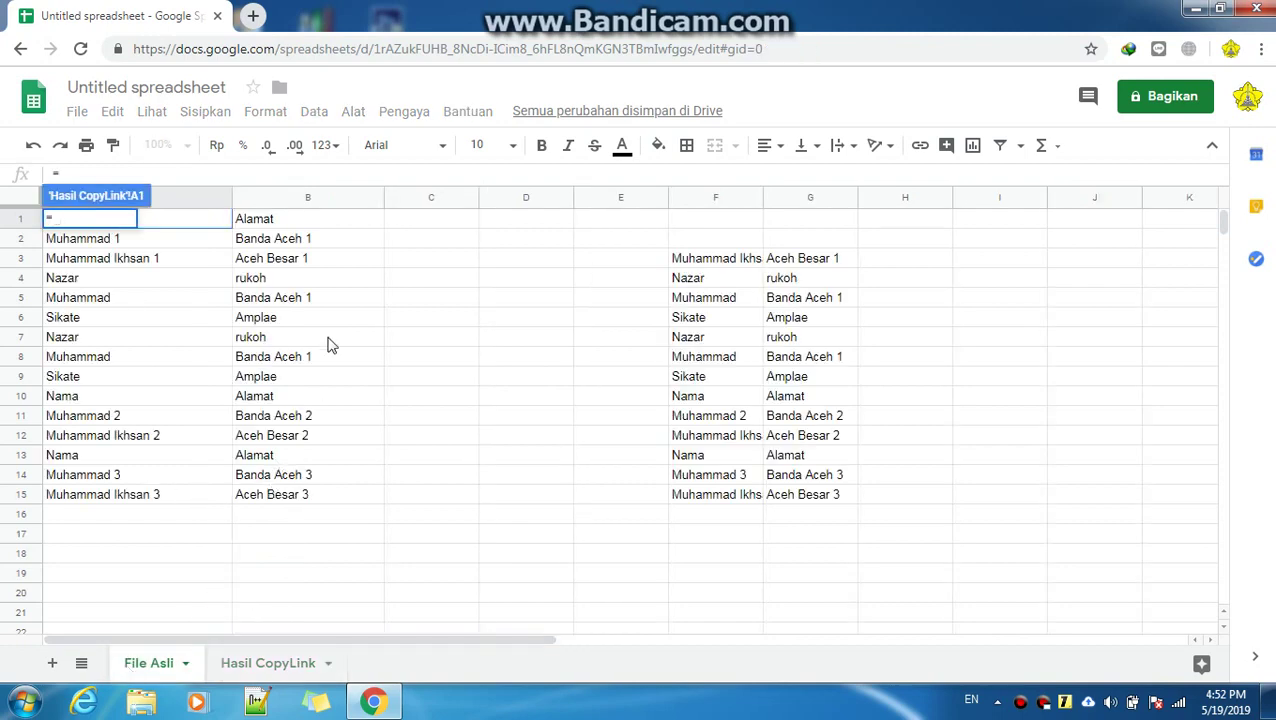
drag(340, 219, 212, 225)
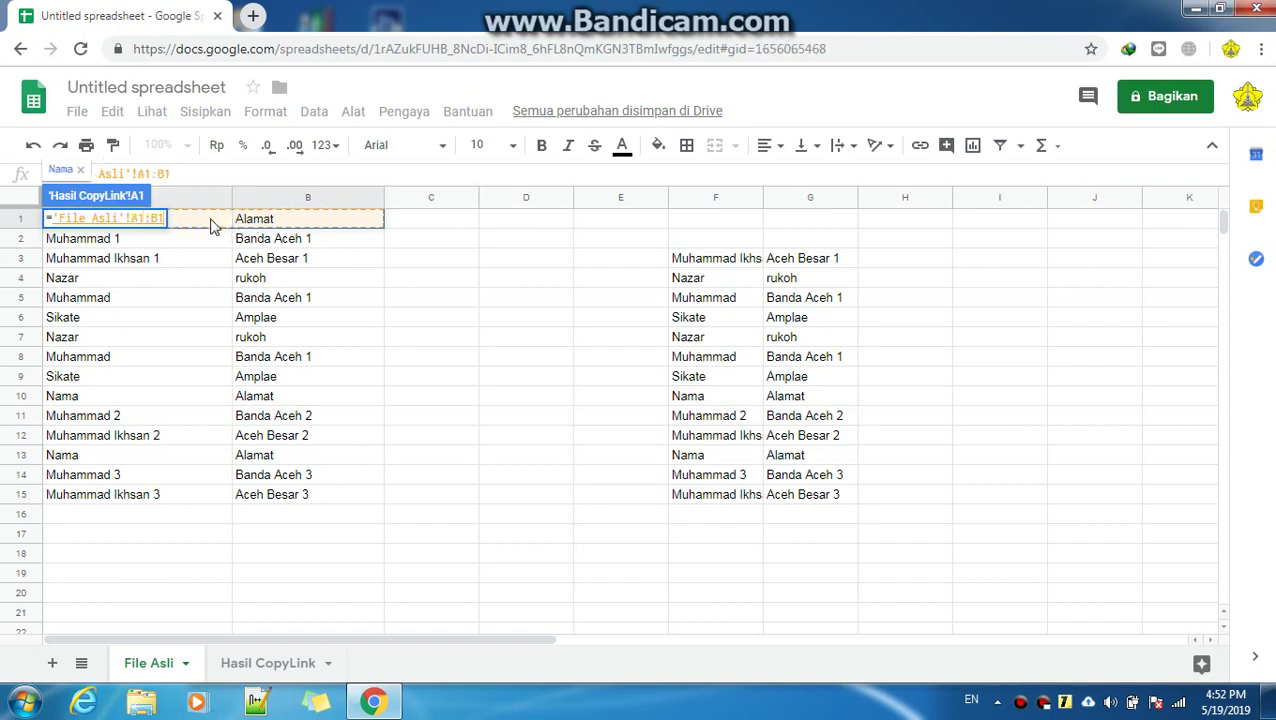
key(Return)
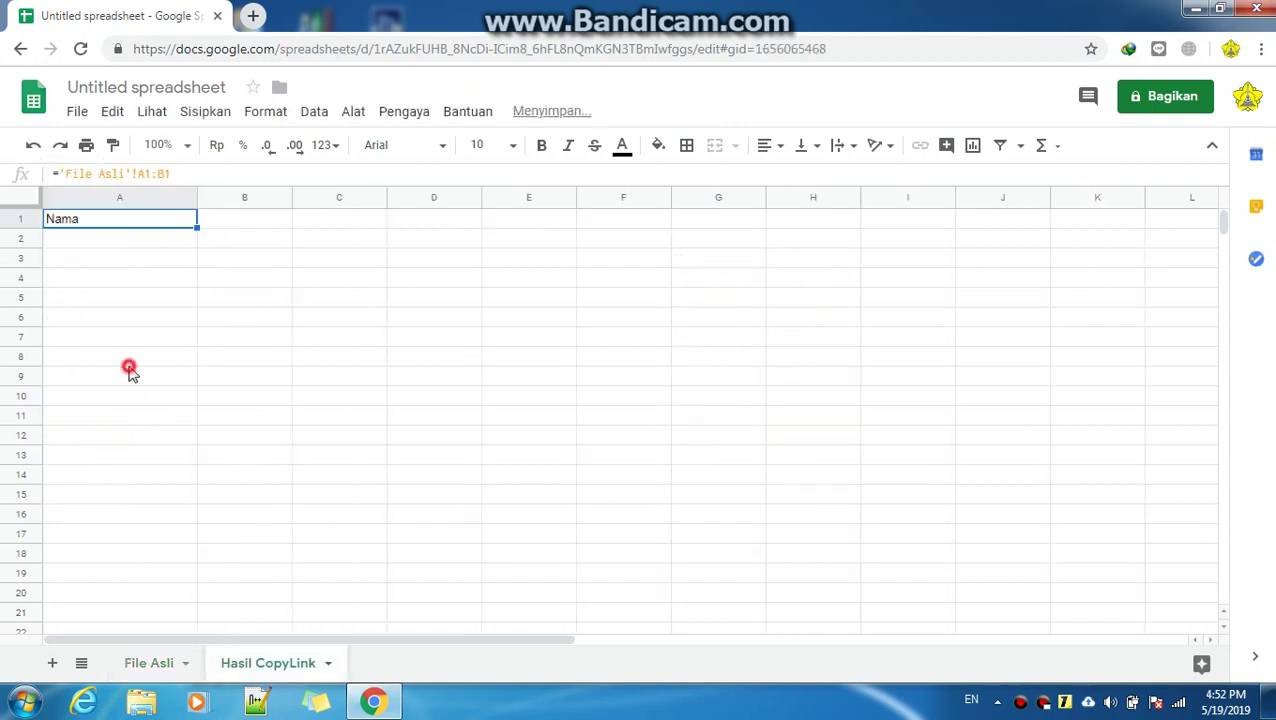
click(129, 364)
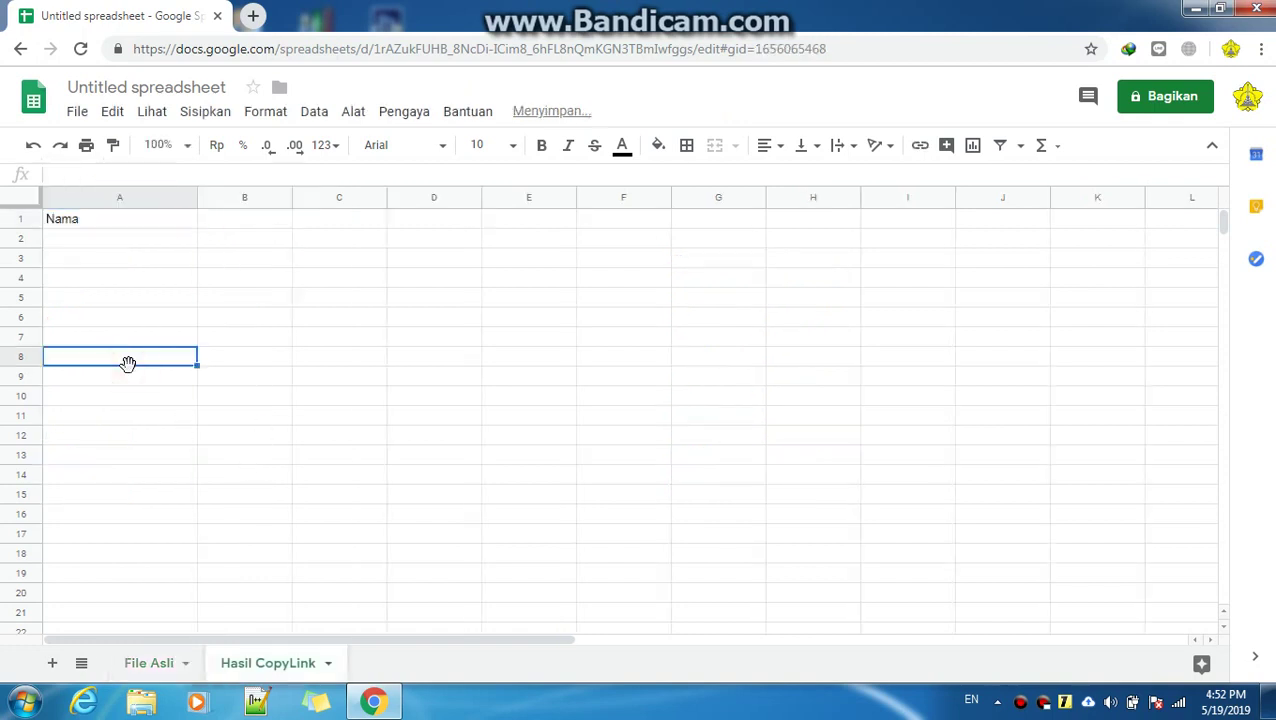
click(114, 220)
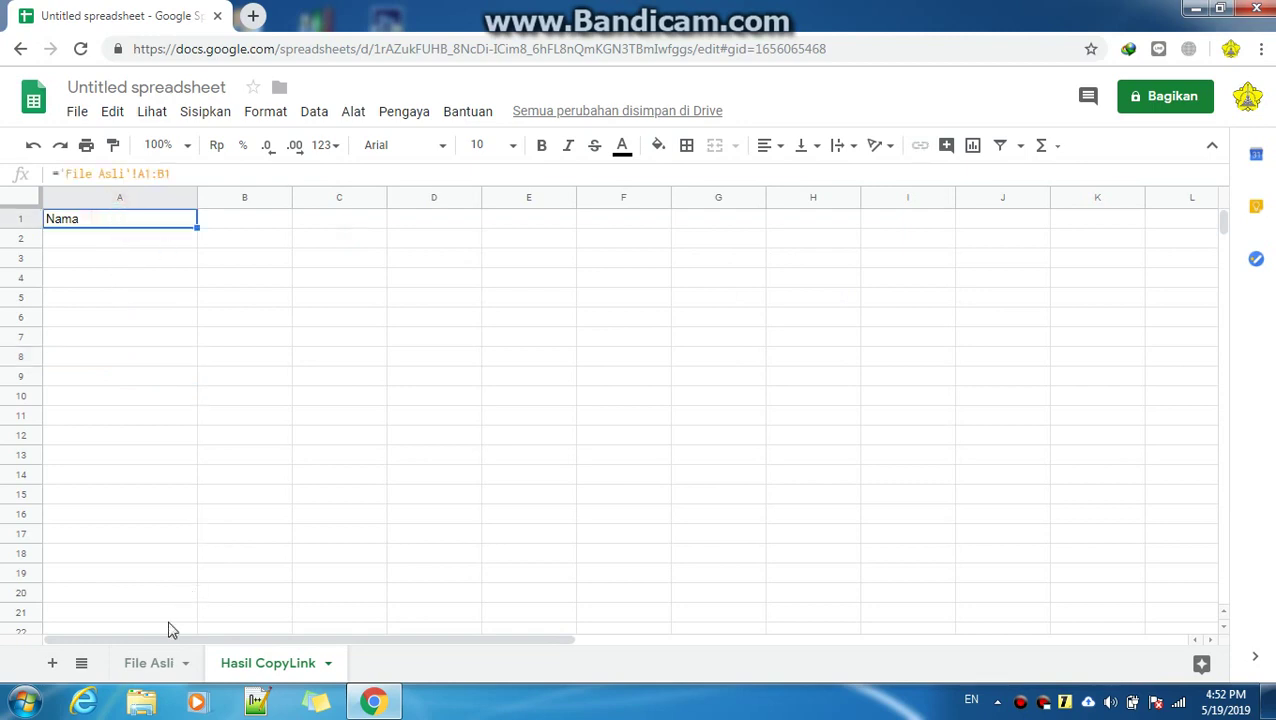
click(152, 662)
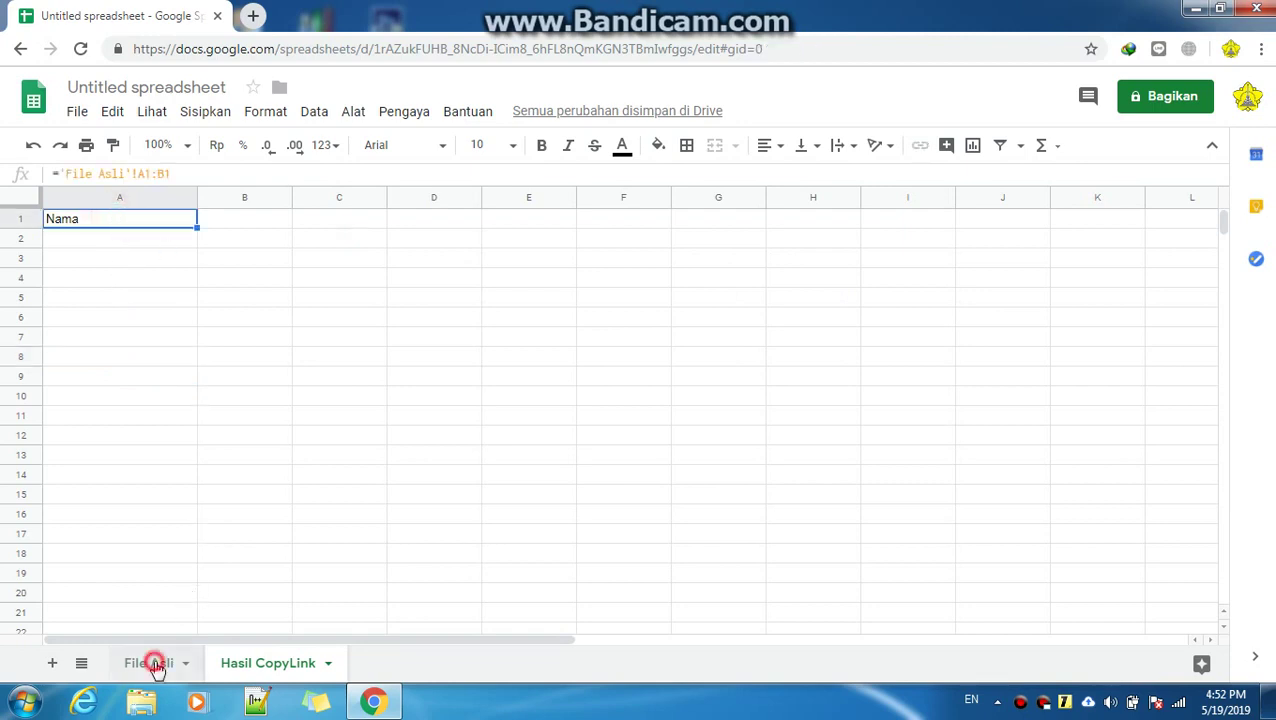
click(248, 668)
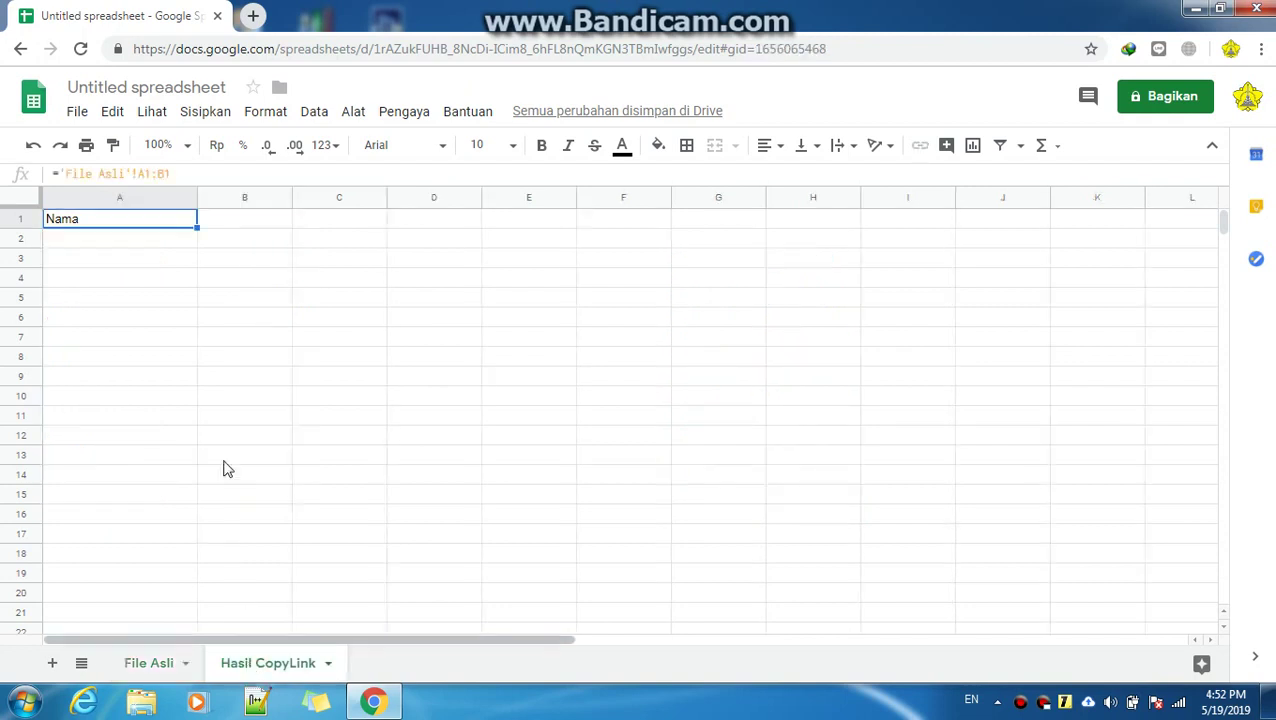
click(170, 240)
click(155, 220)
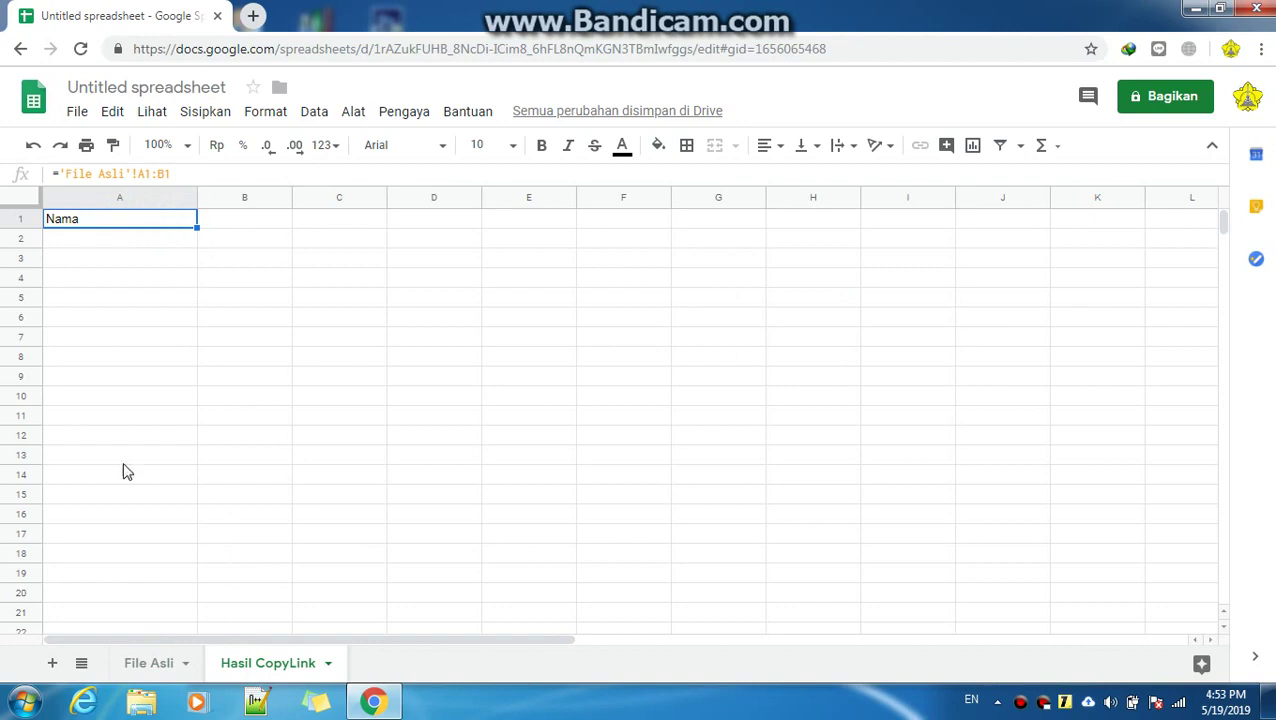
click(145, 676)
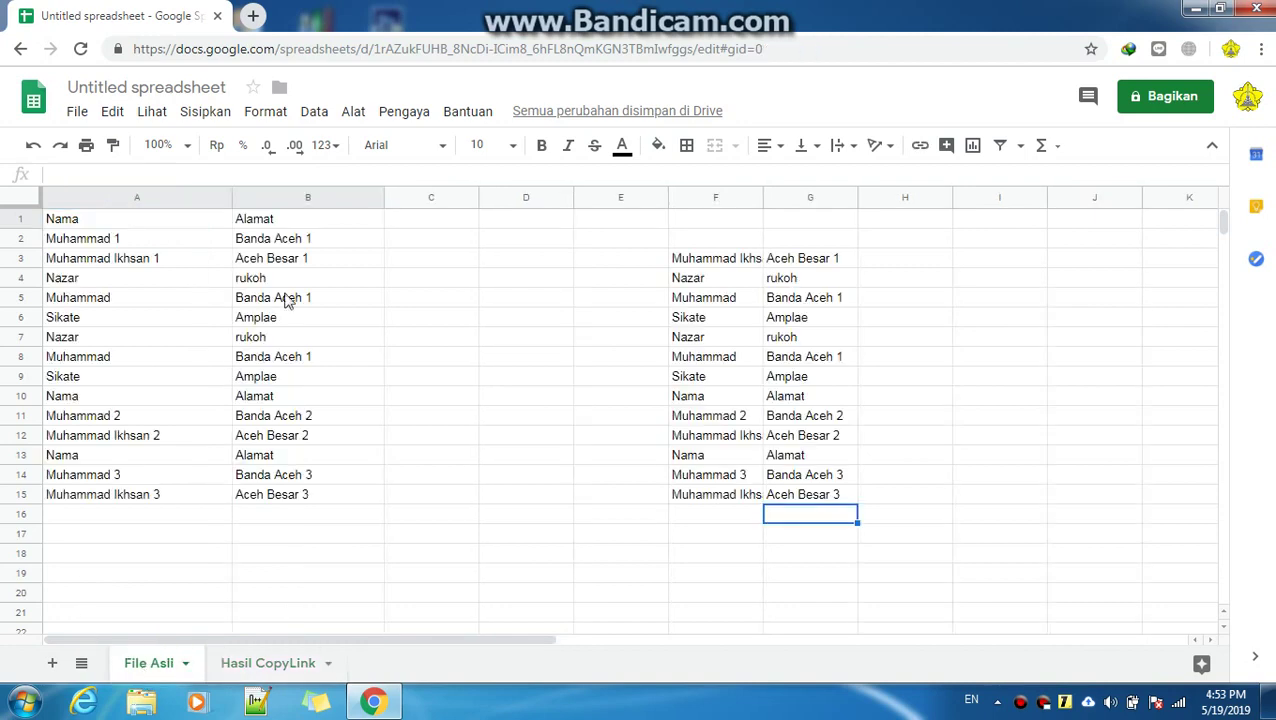
click(305, 220)
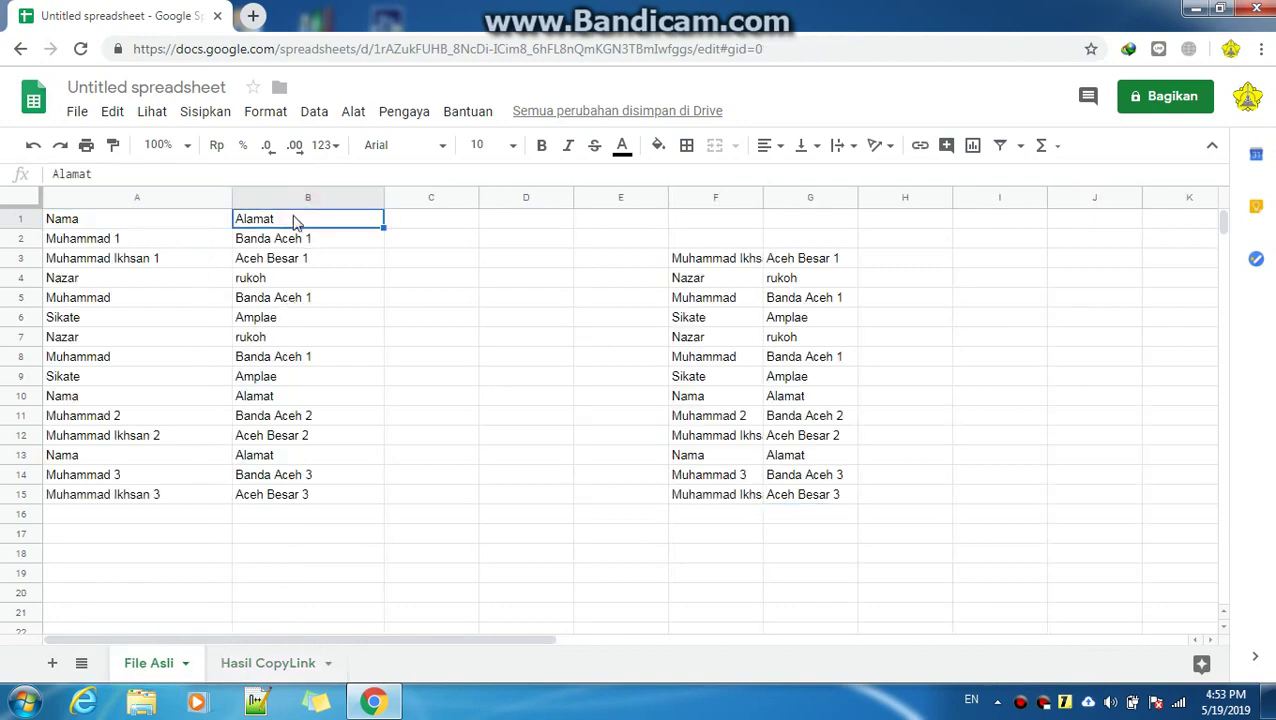
click(227, 664)
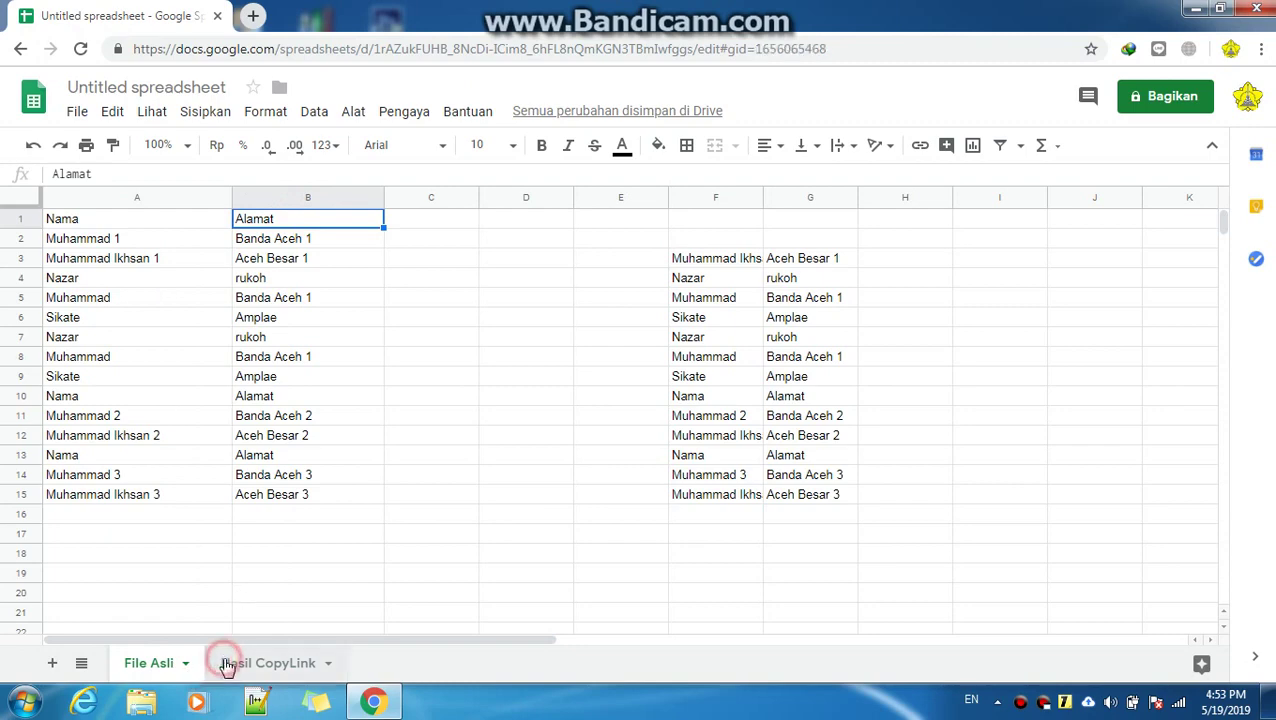
Replace A1's range formula with the single-cell reference ='File Asli'!A1, showing Nama.
click(130, 228)
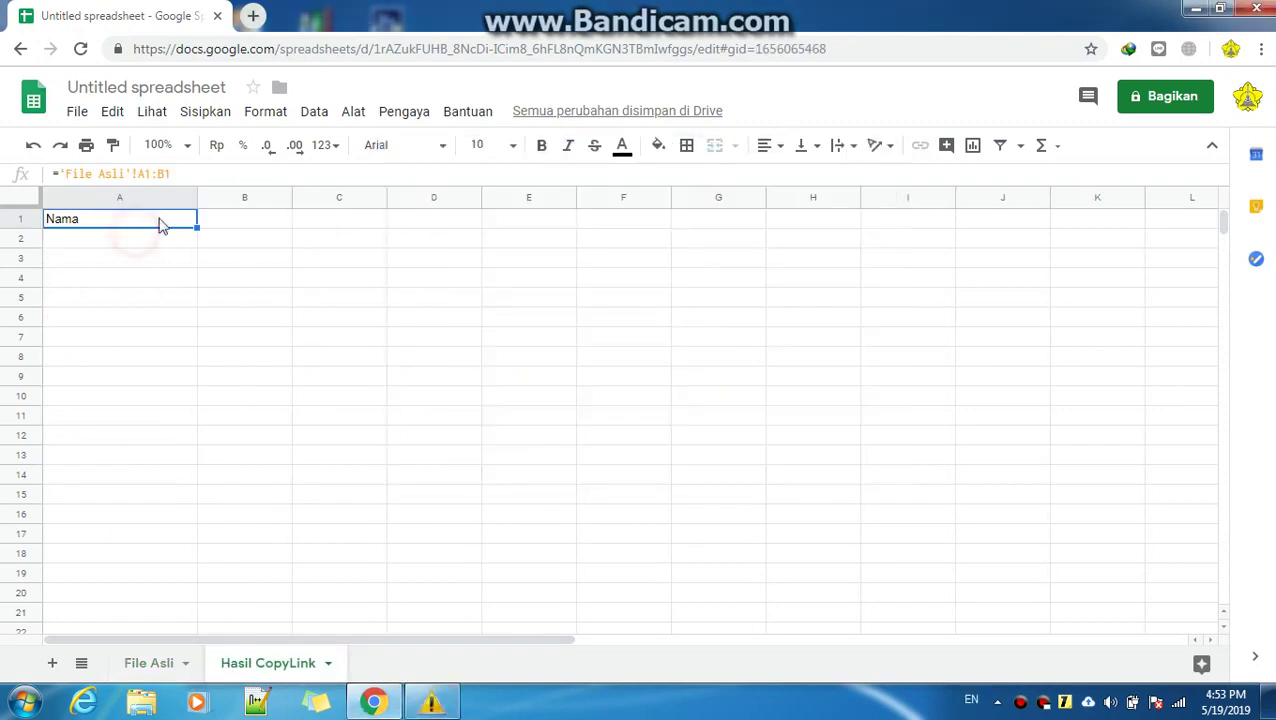
click(134, 241)
click(134, 218)
click(180, 174)
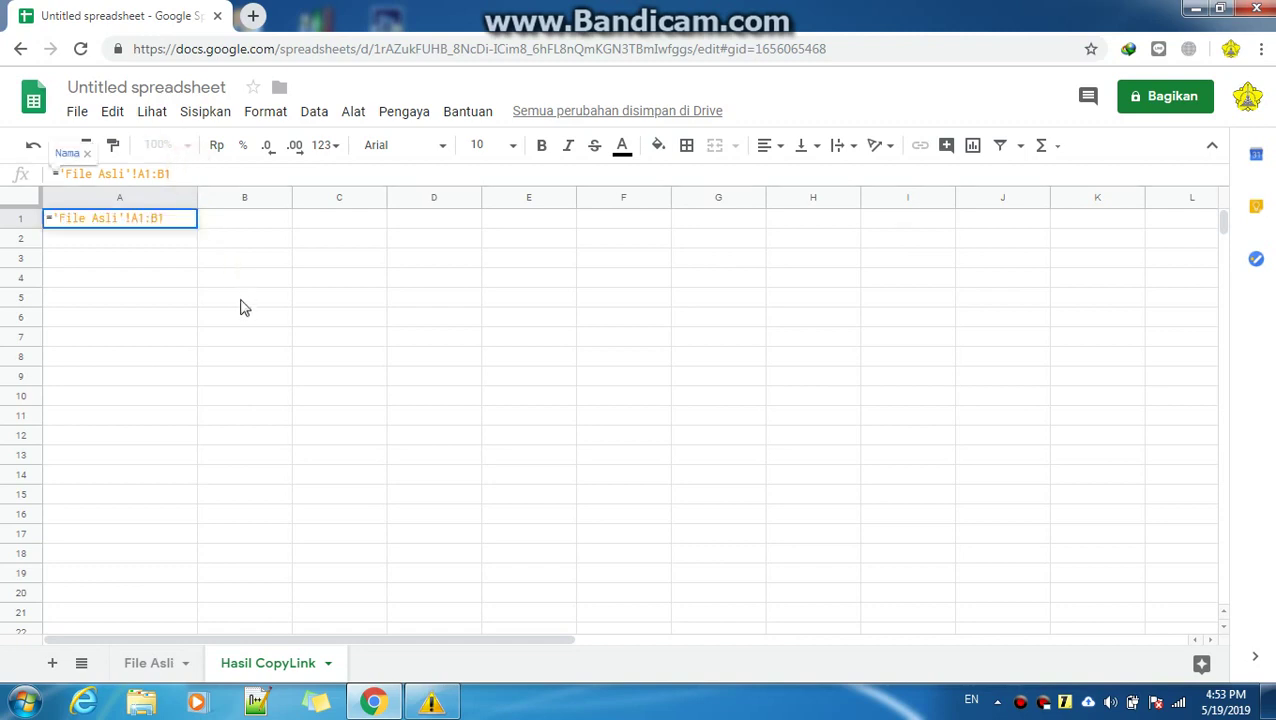
key(BackSpace)
key(BackSpace)
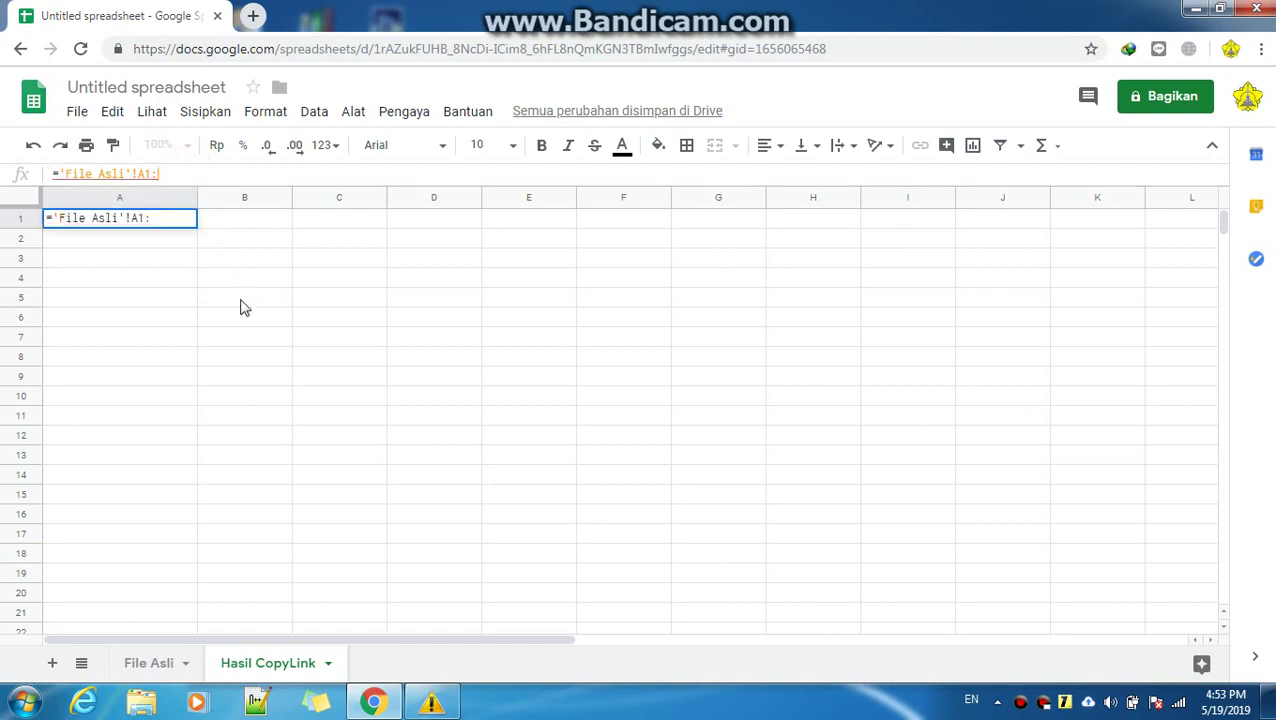
key(BackSpace)
key(BackSpace)
key(BackSpace)
key(BackSpace)
key(BackSpace)
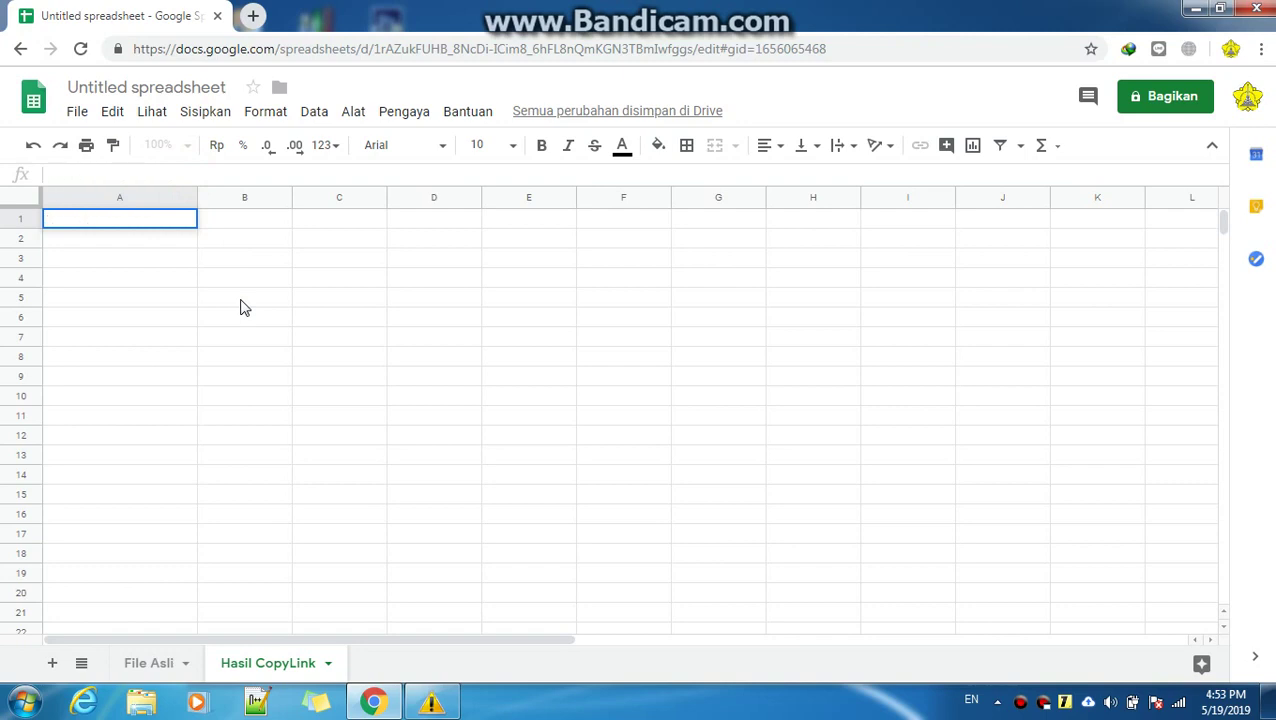
click(130, 360)
click(135, 221)
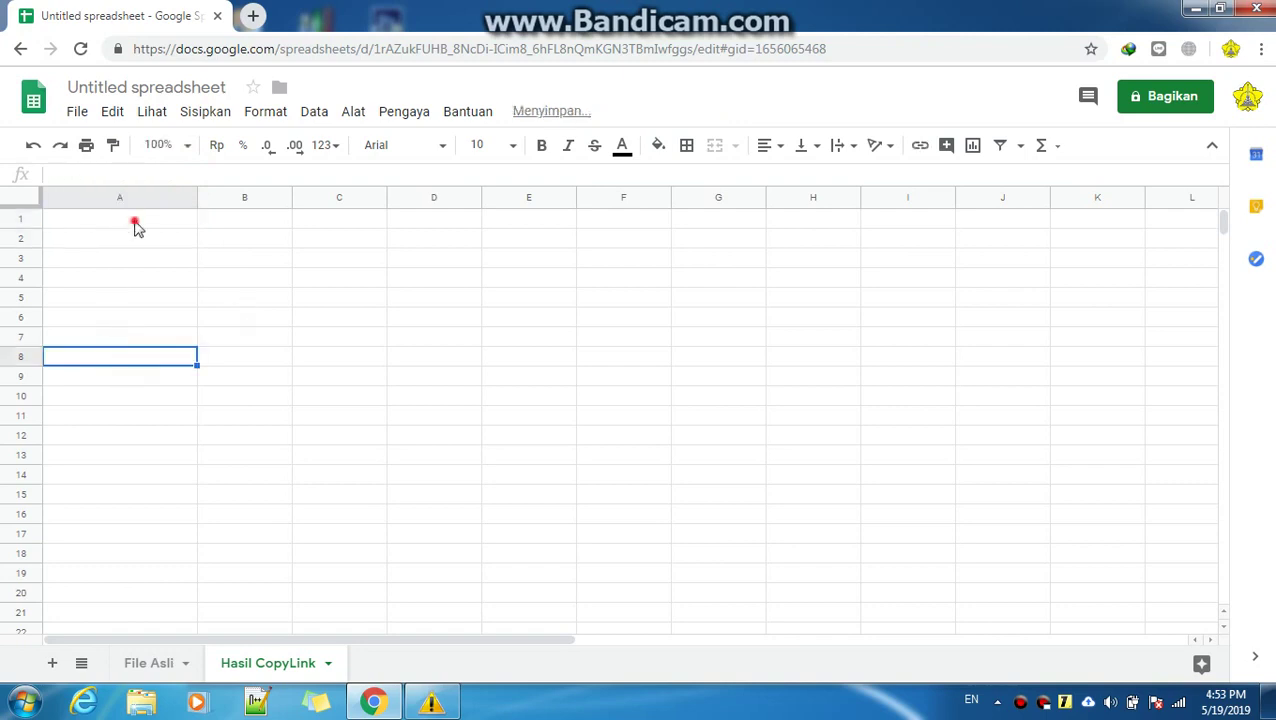
text(=)
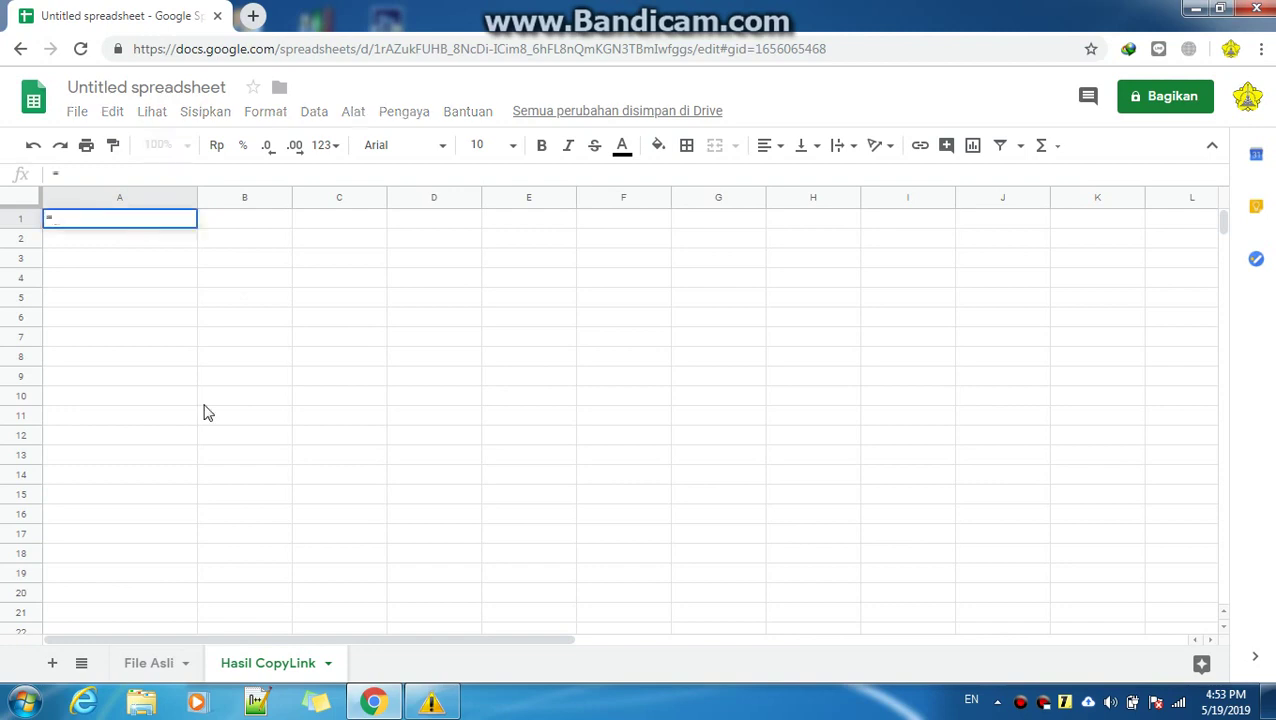
click(155, 663)
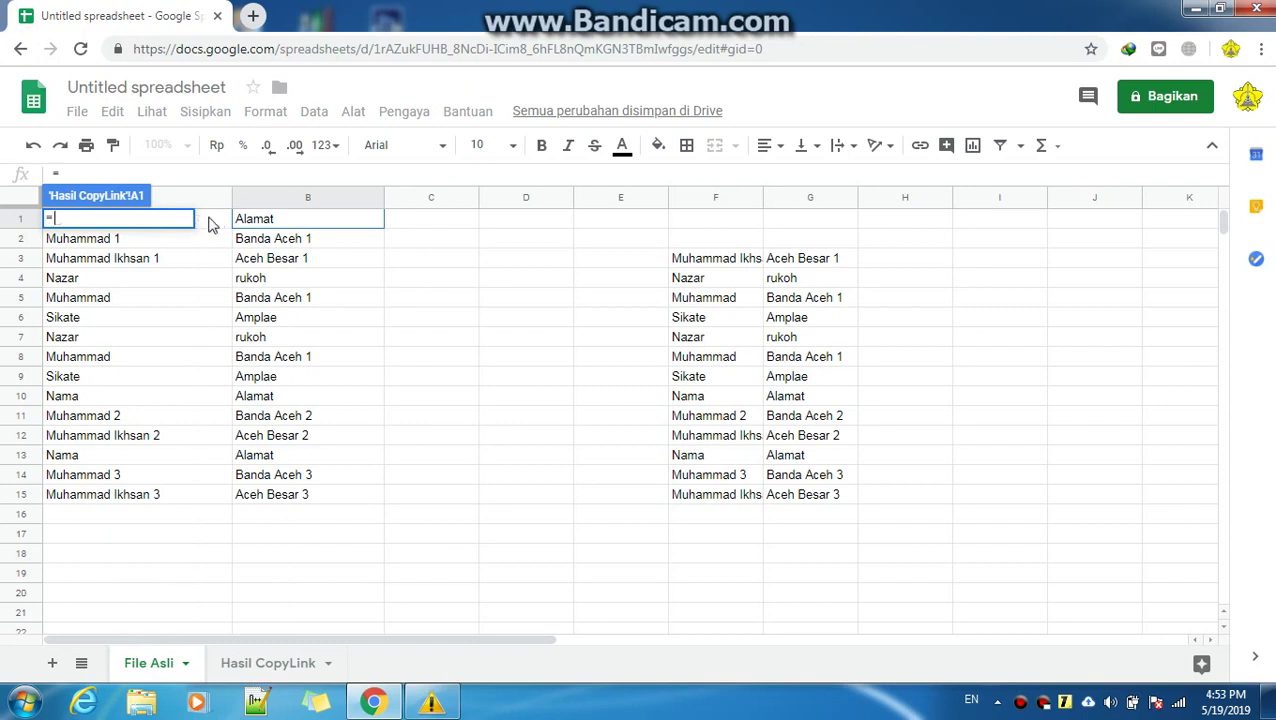
click(214, 220)
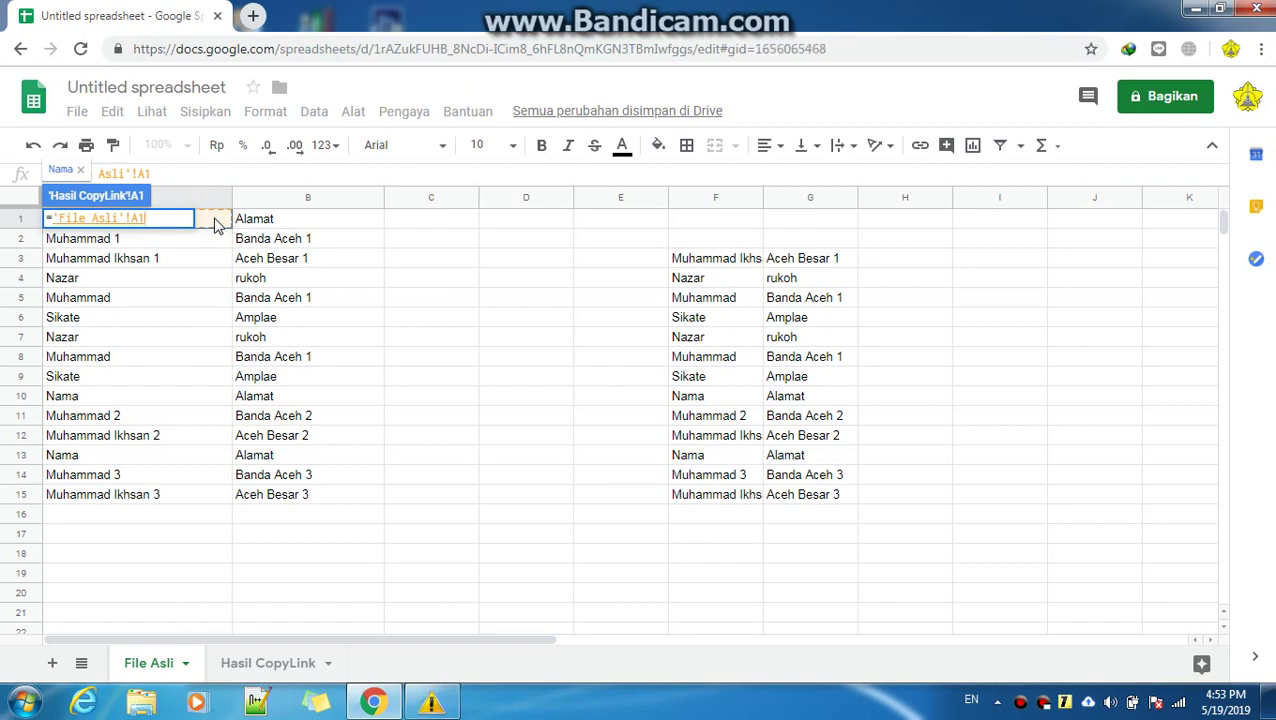
key(Return)
Fill A1's File Asli reference down column A to row 17.
click(162, 340)
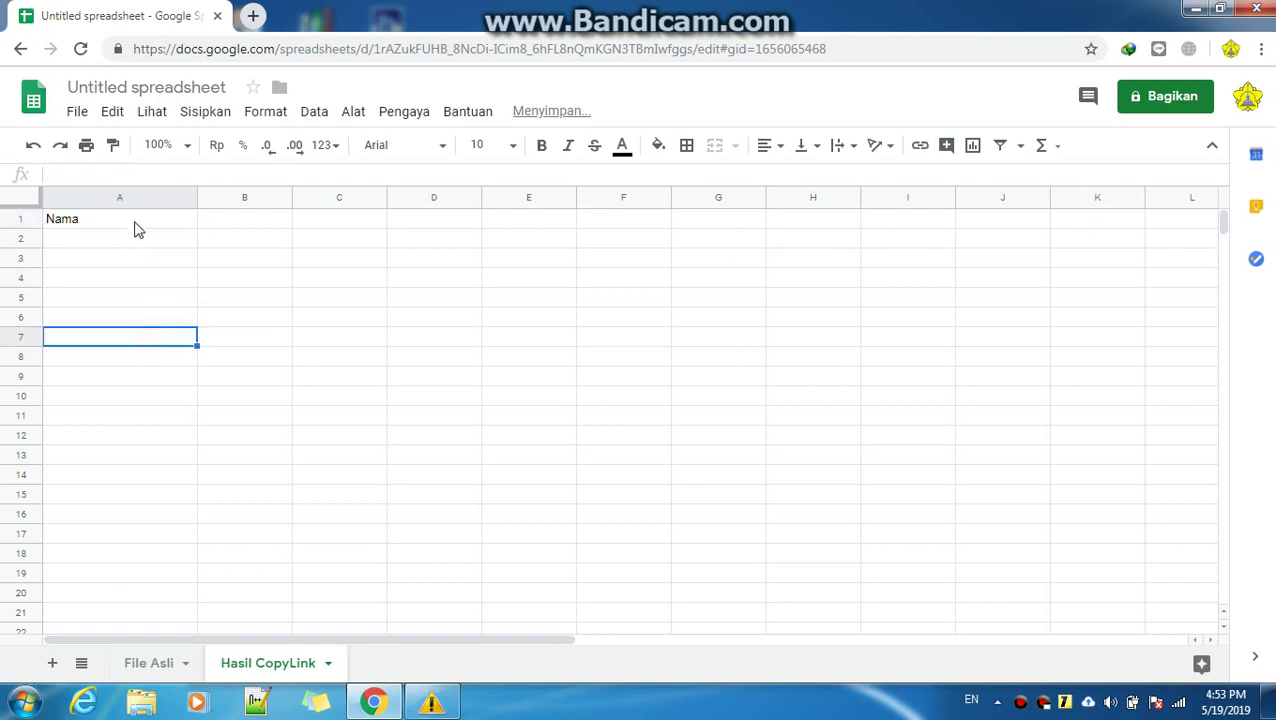
click(130, 222)
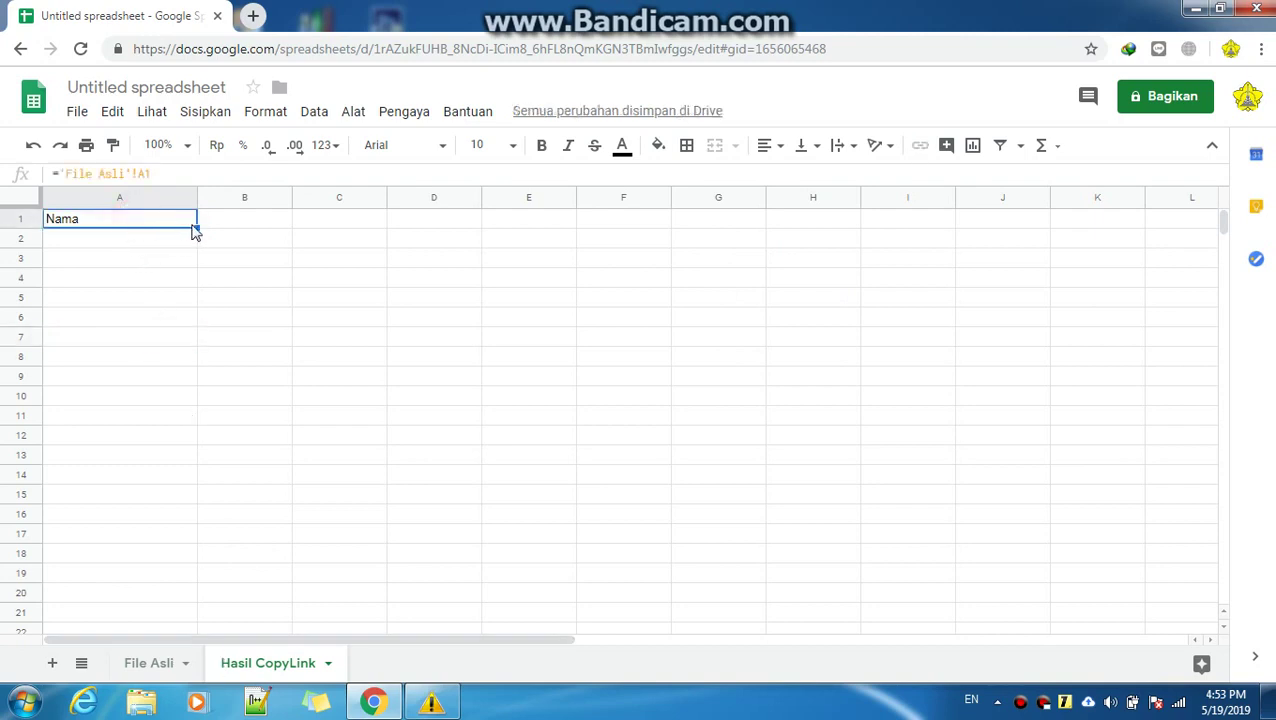
mouse_move(197, 227)
mouse_down()
mouse_move(196, 529)
mouse_move(193, 508)
mouse_up()
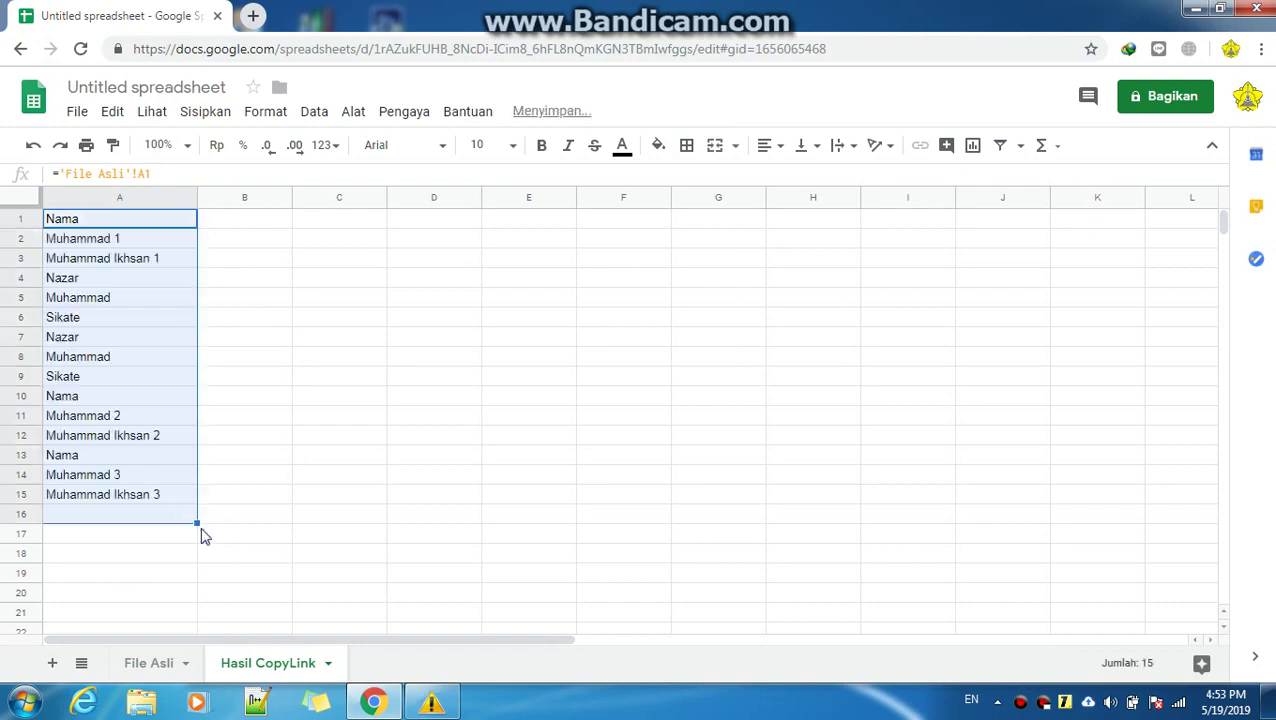
click(197, 522)
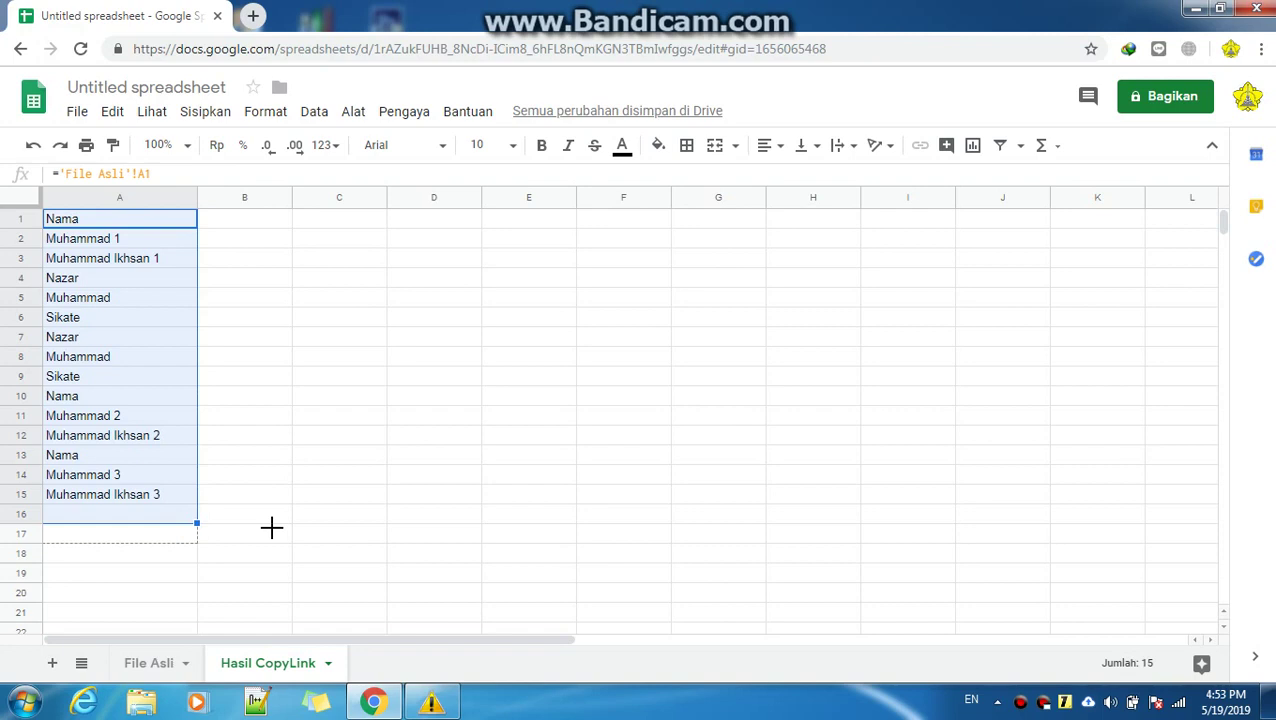
drag(271, 527, 276, 536)
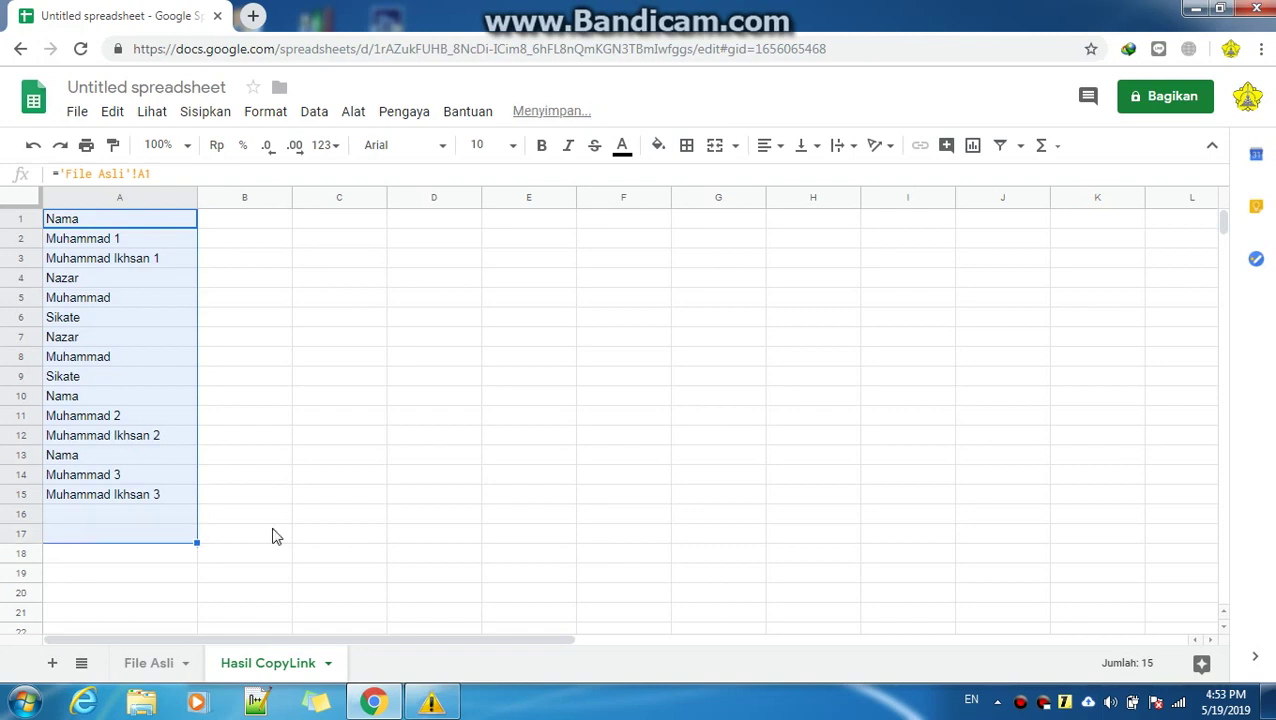
click(242, 390)
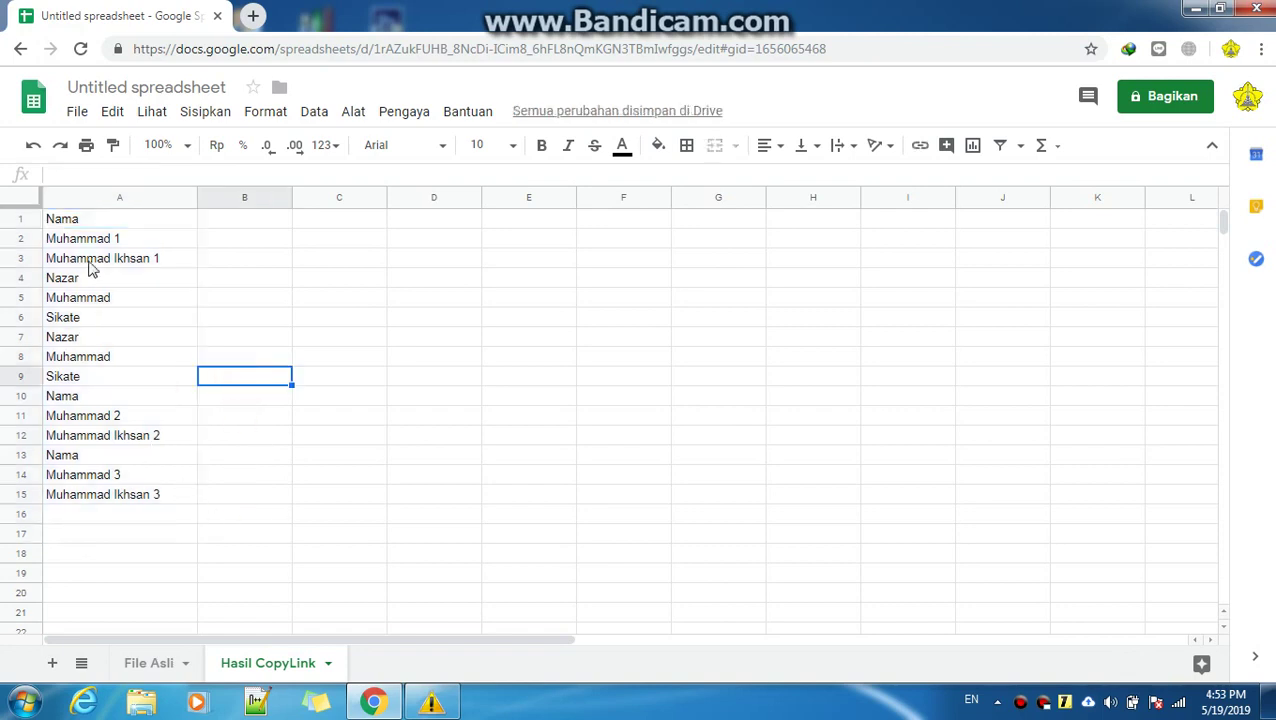
Extend the reference into column B so it mirrors Alamat down to row 15.
click(110, 219)
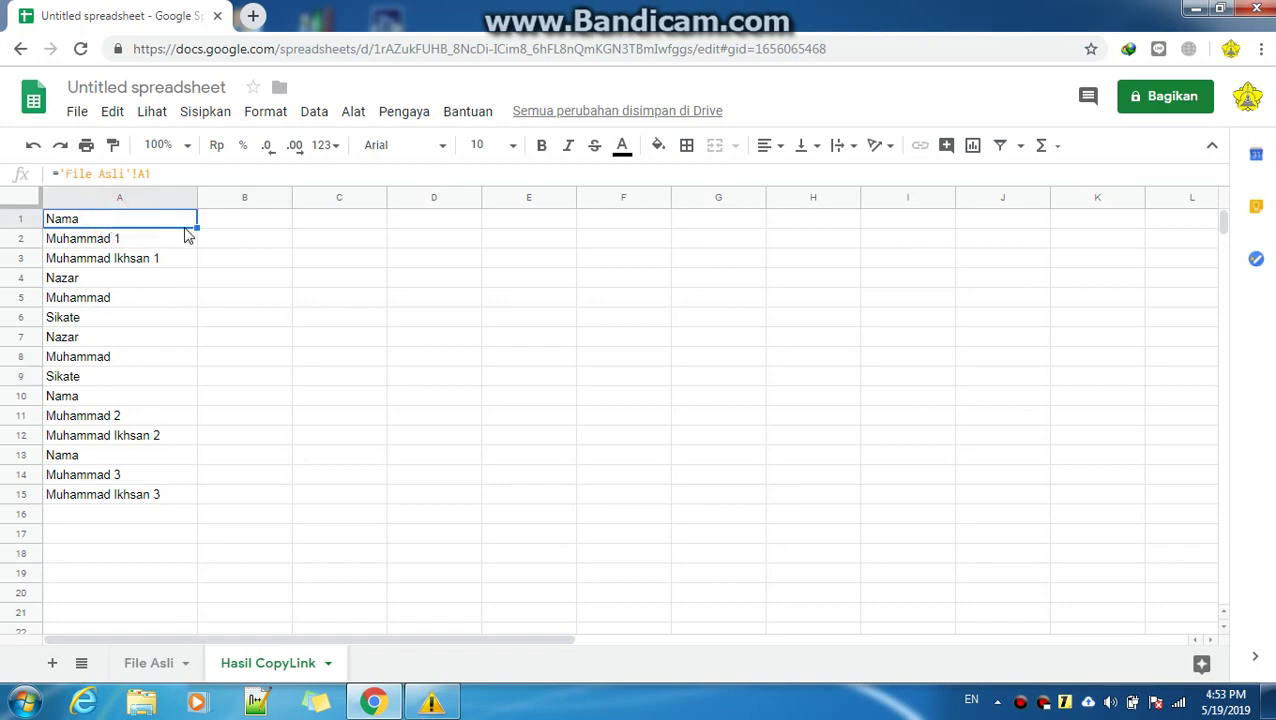
mouse_move(197, 227)
mouse_down()
mouse_move(285, 228)
mouse_move(284, 508)
mouse_up()
click(270, 248)
click(244, 219)
click(455, 368)
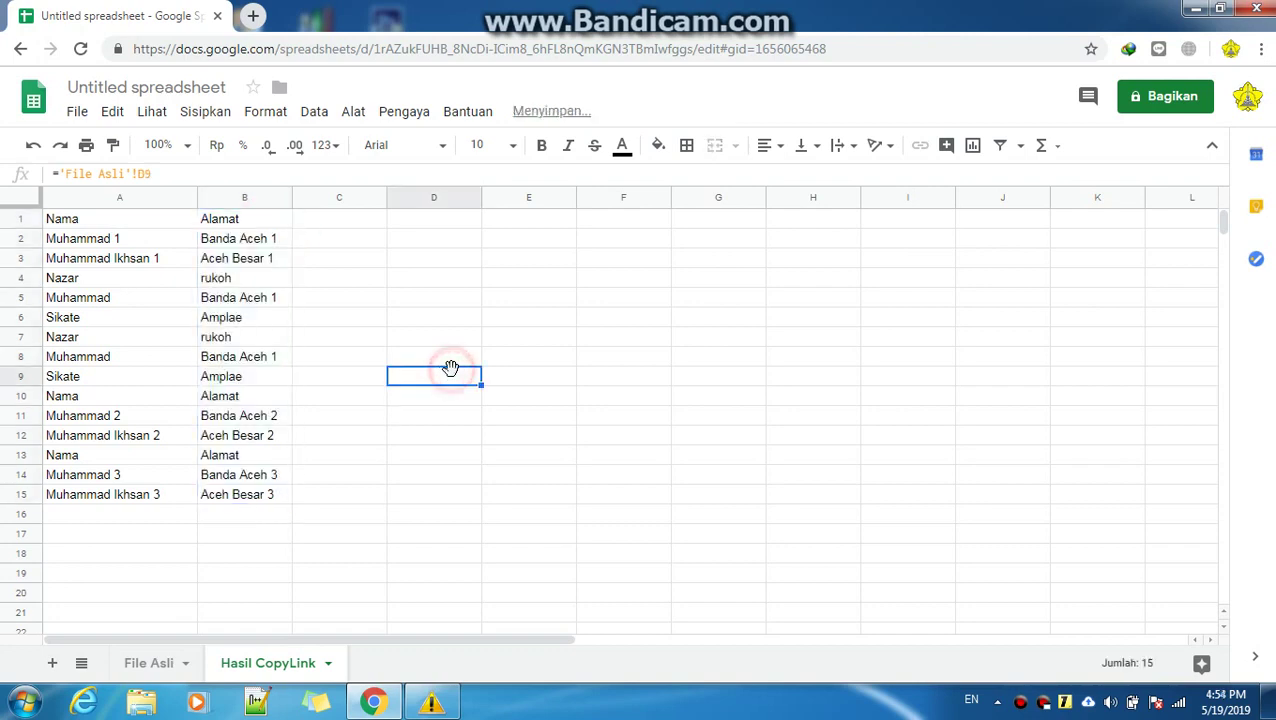